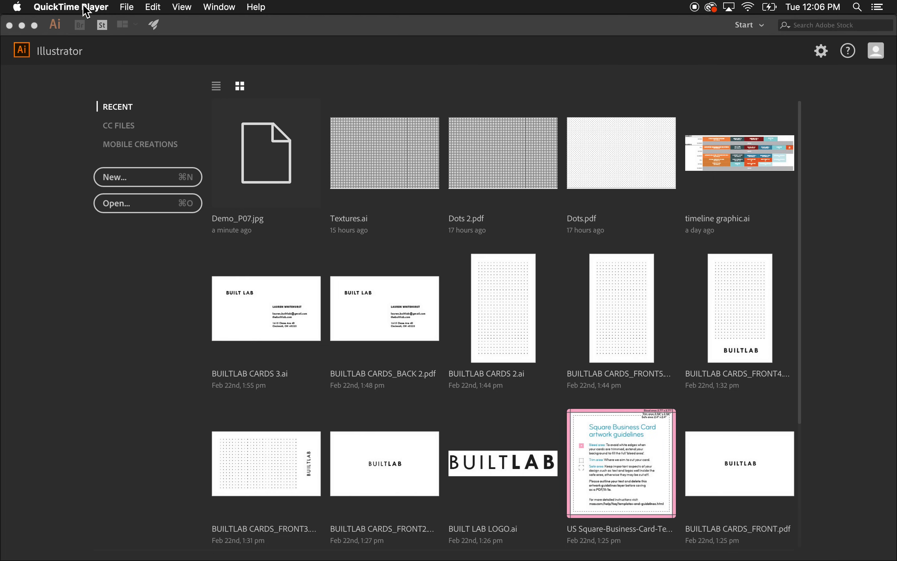
Open Demo_P07.jpg from the Illustrator Tutorial folder.
click(122, 278)
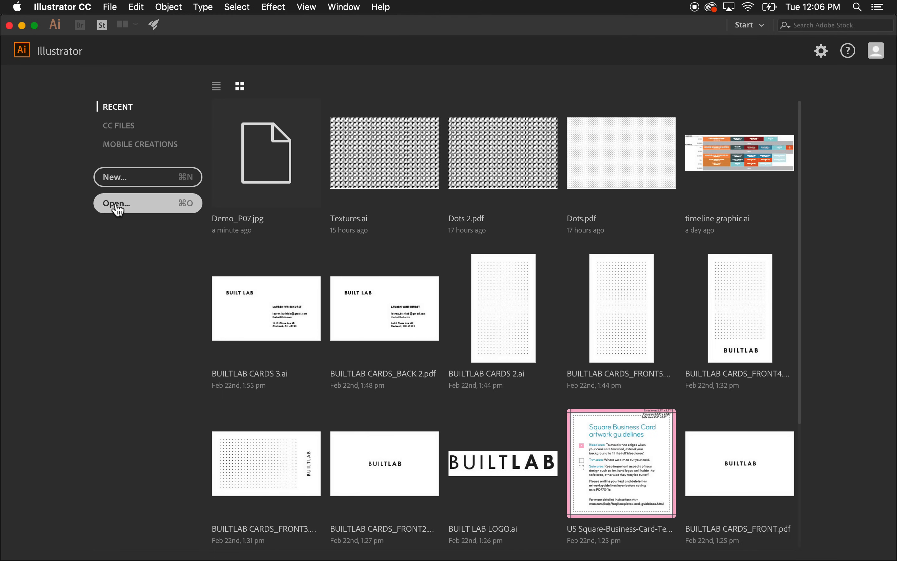
click(127, 210)
click(487, 66)
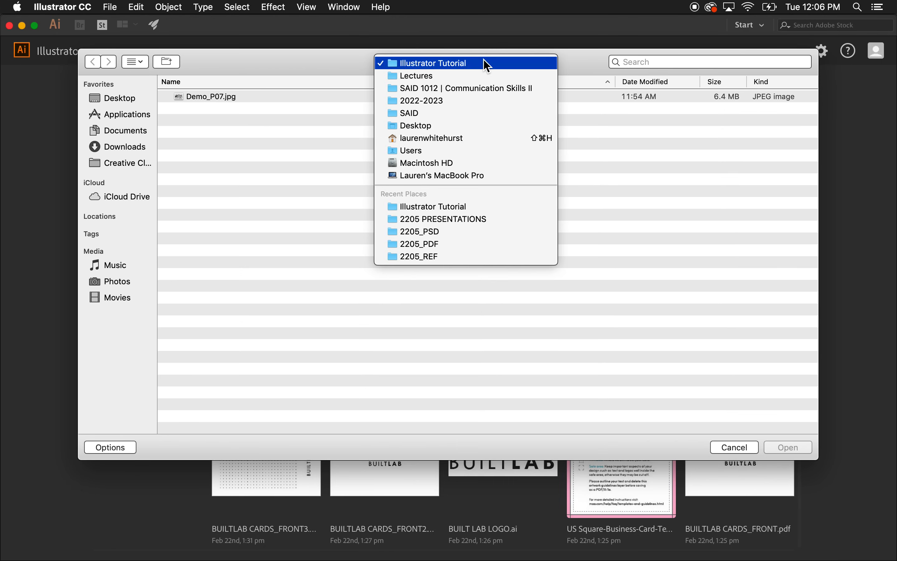
click(461, 64)
click(213, 98)
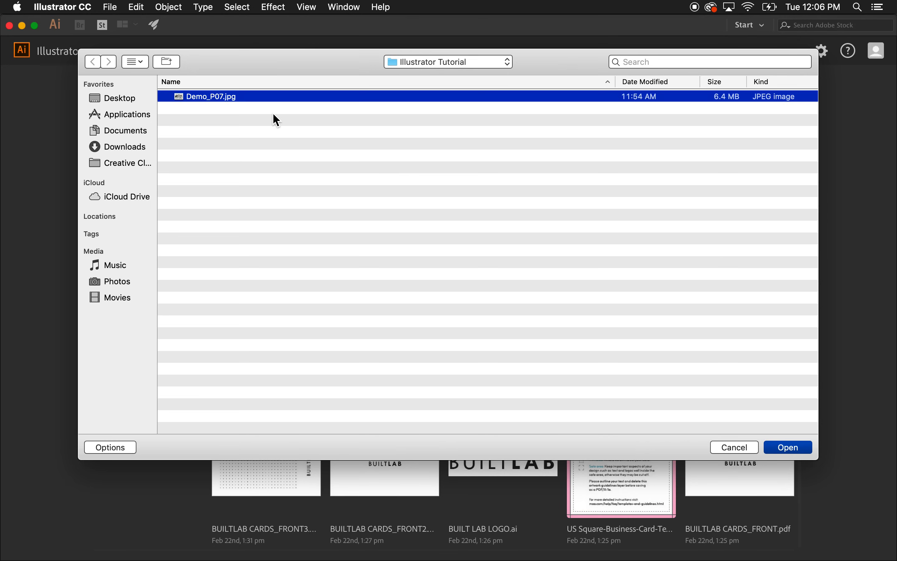
click(803, 449)
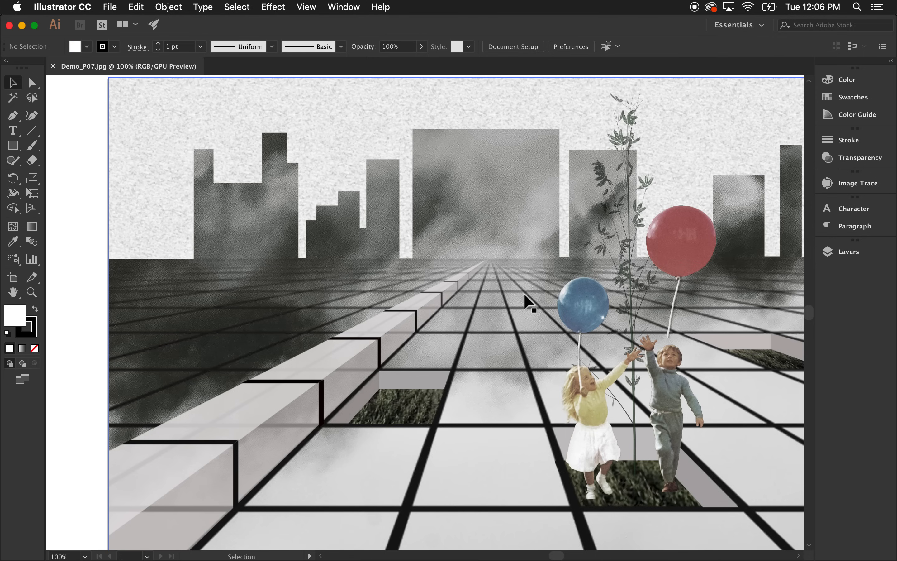
scroll(496, 289, down, 1)
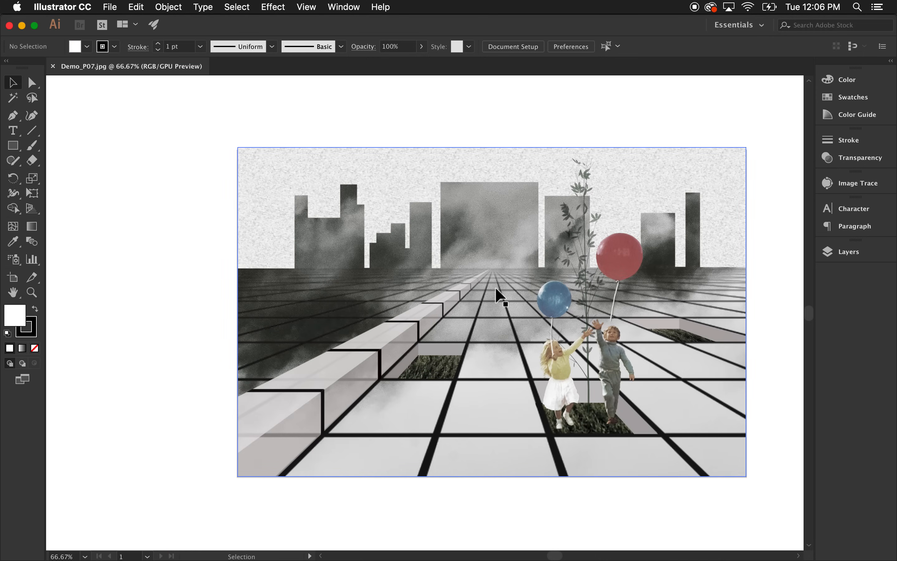
scroll(496, 289, down, 1)
scroll(602, 354, up, 2)
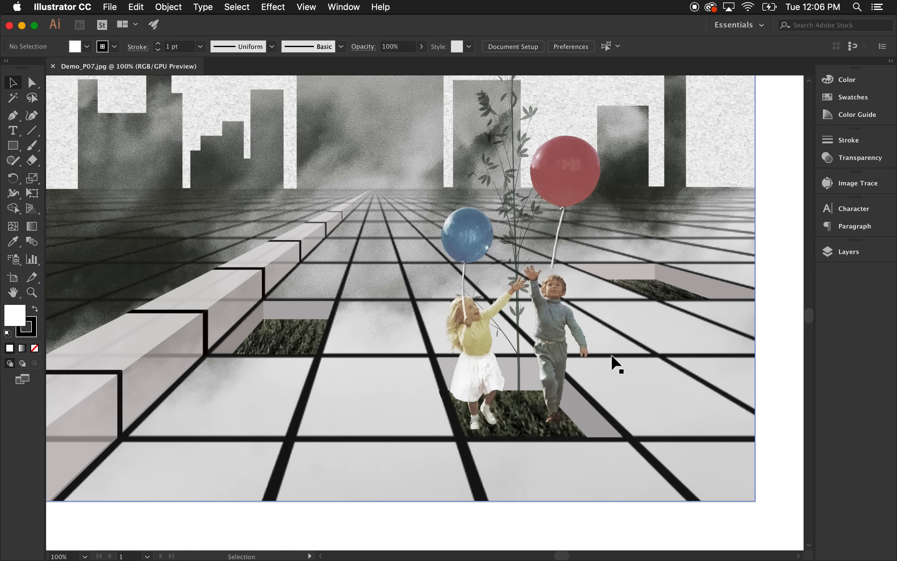
scroll(617, 366, down, 2)
scroll(616, 365, up, 1)
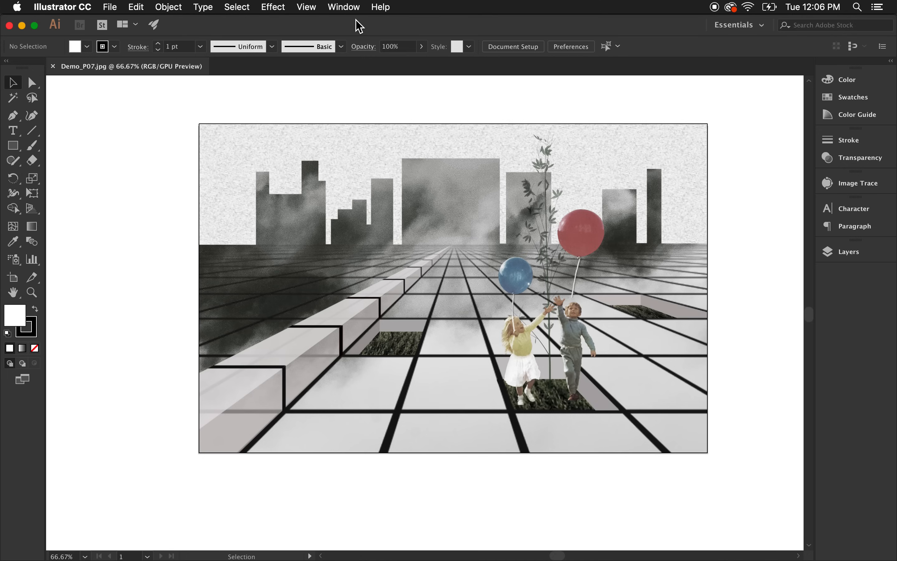
Switch the workspace to Layout, then back to Essentials.
click(344, 7)
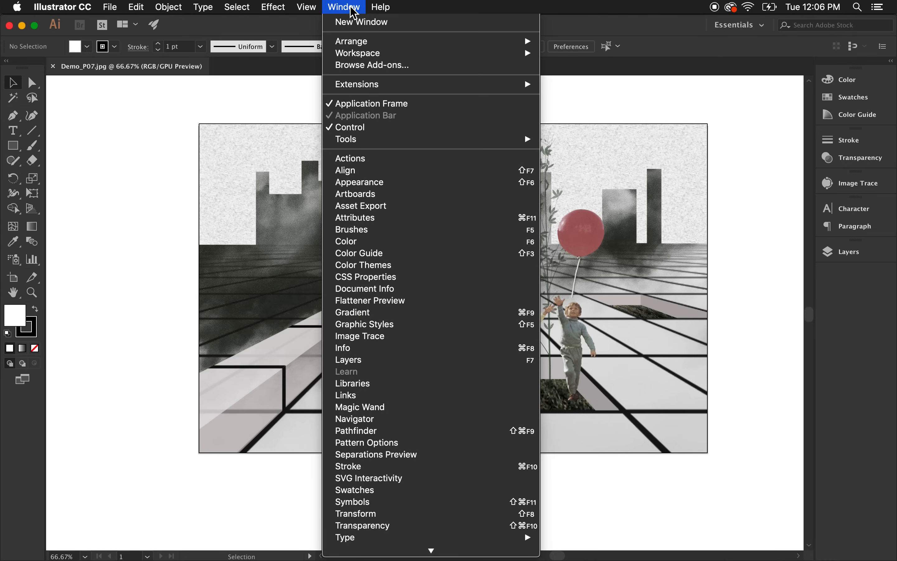
mouse_move(365, 56)
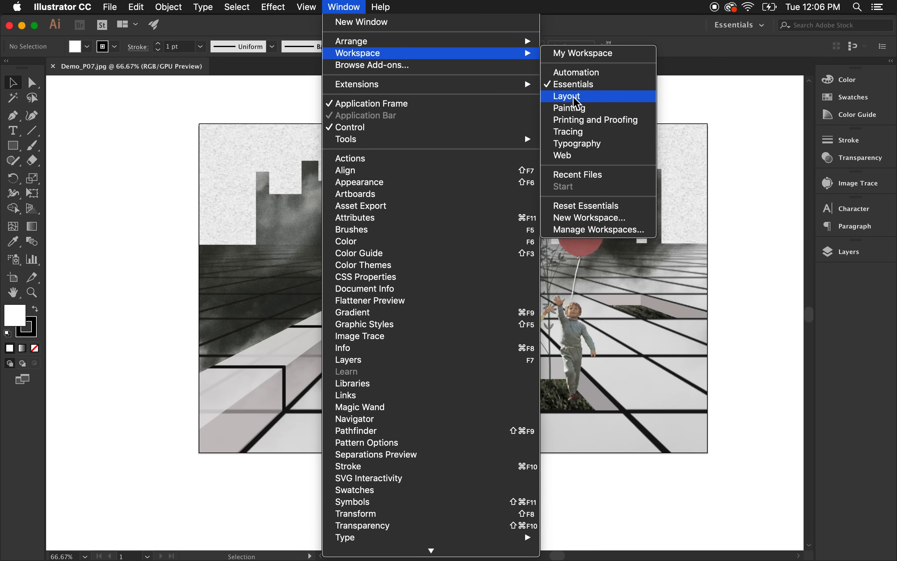
click(575, 98)
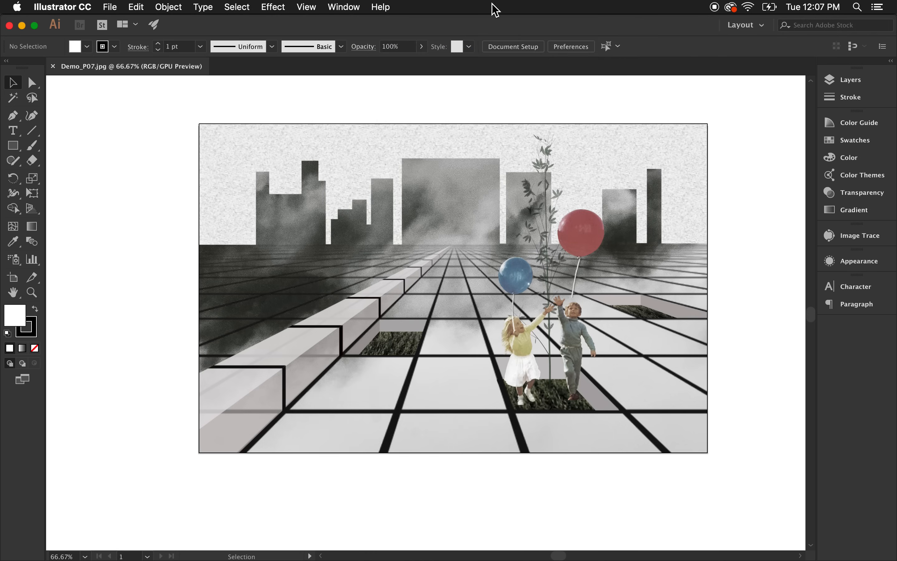
click(361, 7)
mouse_move(438, 53)
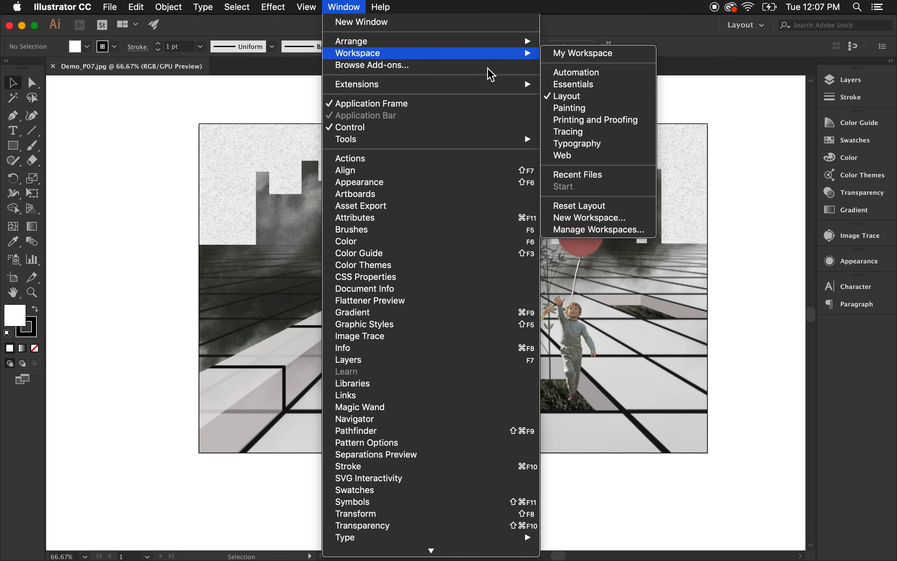
click(574, 84)
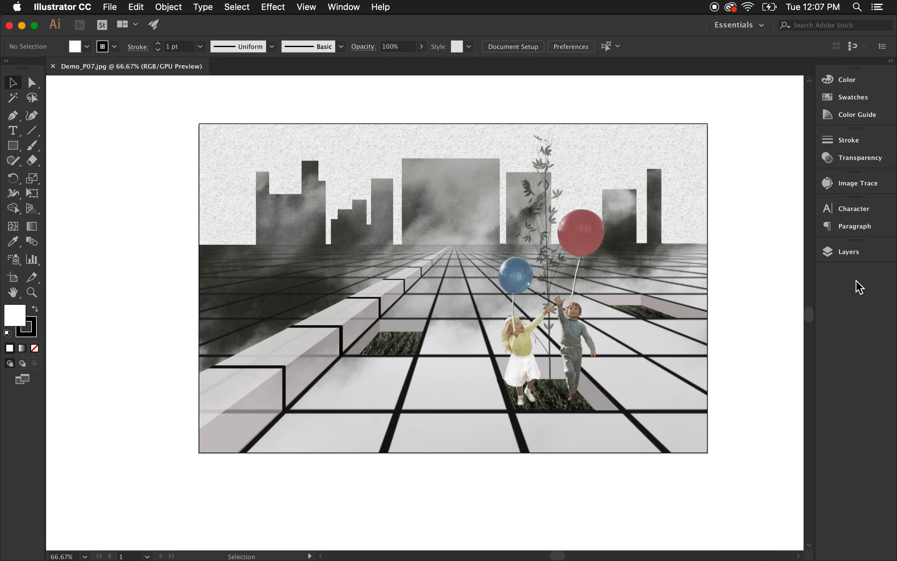
click(343, 6)
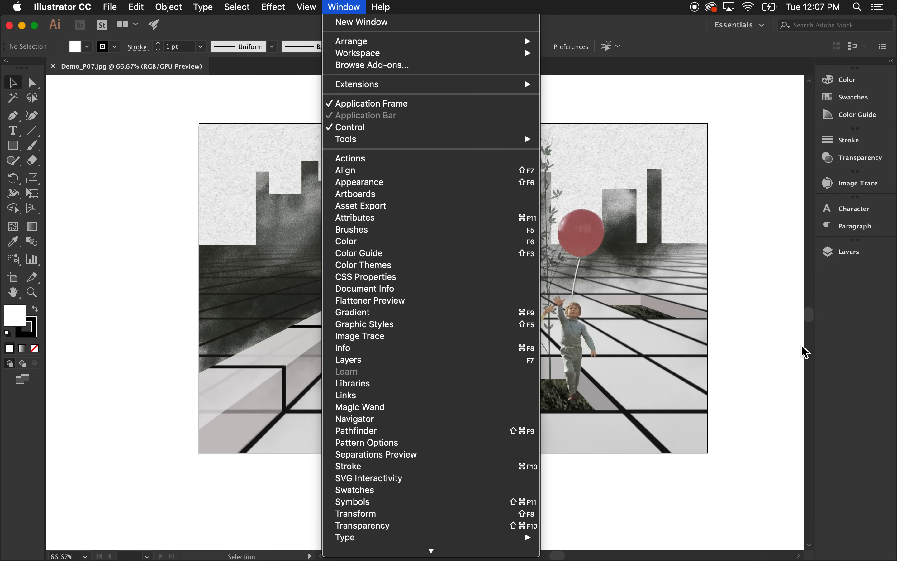
click(752, 204)
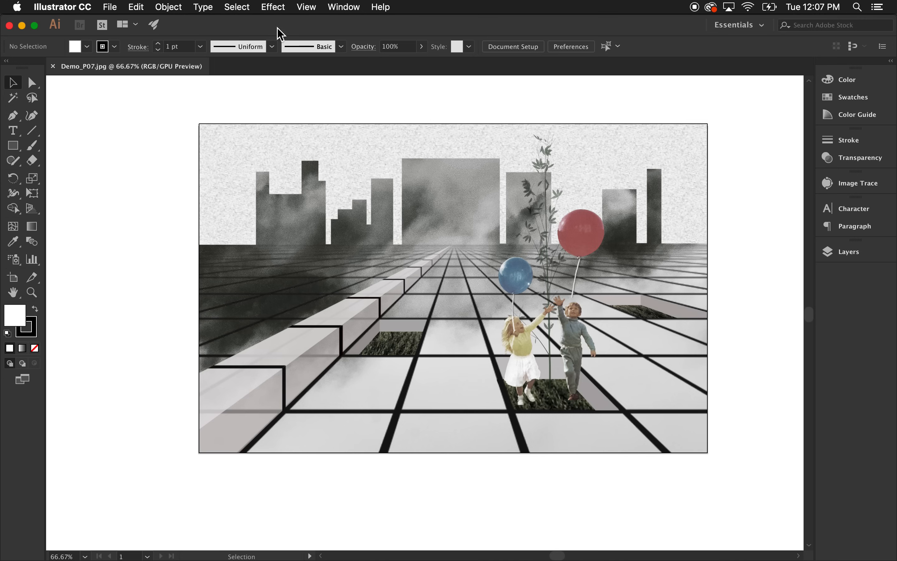
click(568, 206)
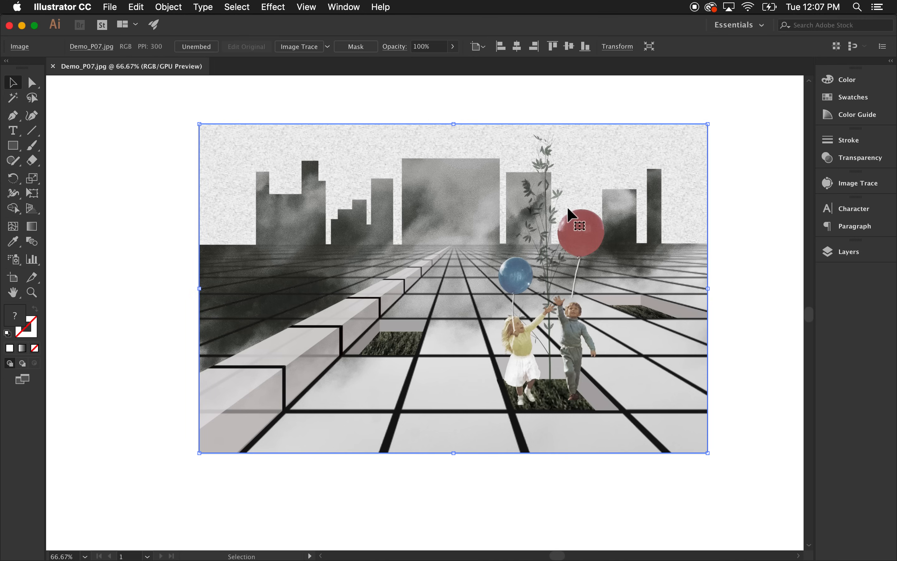
drag(461, 172, 407, 196)
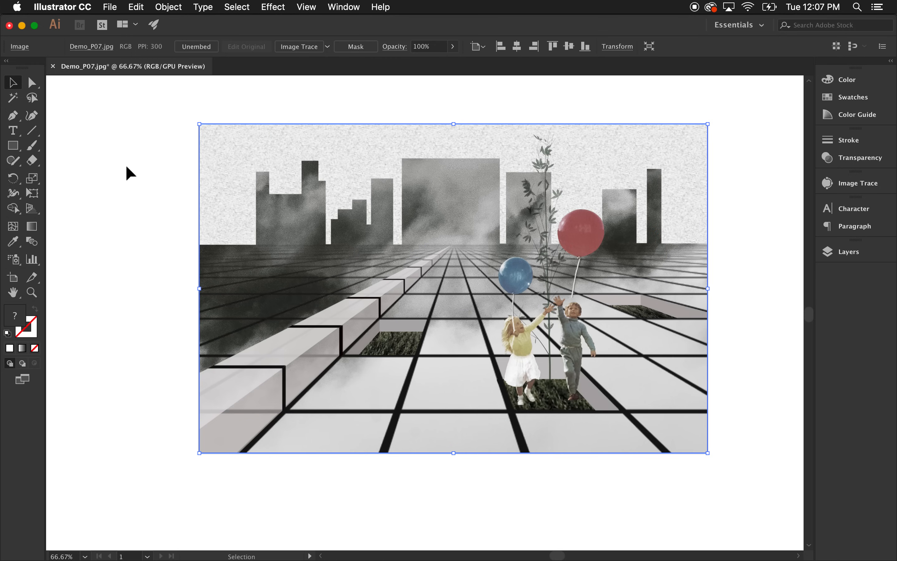
click(125, 166)
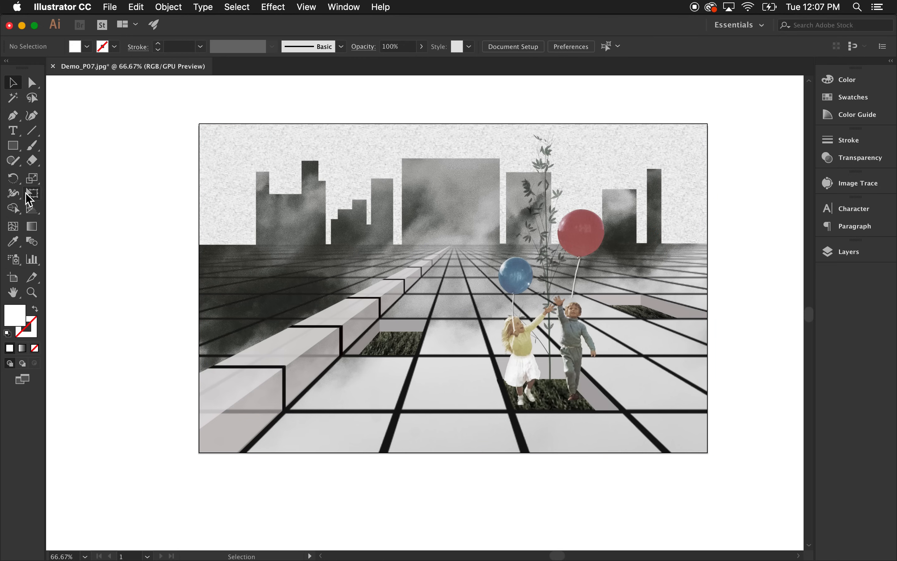
click(20, 133)
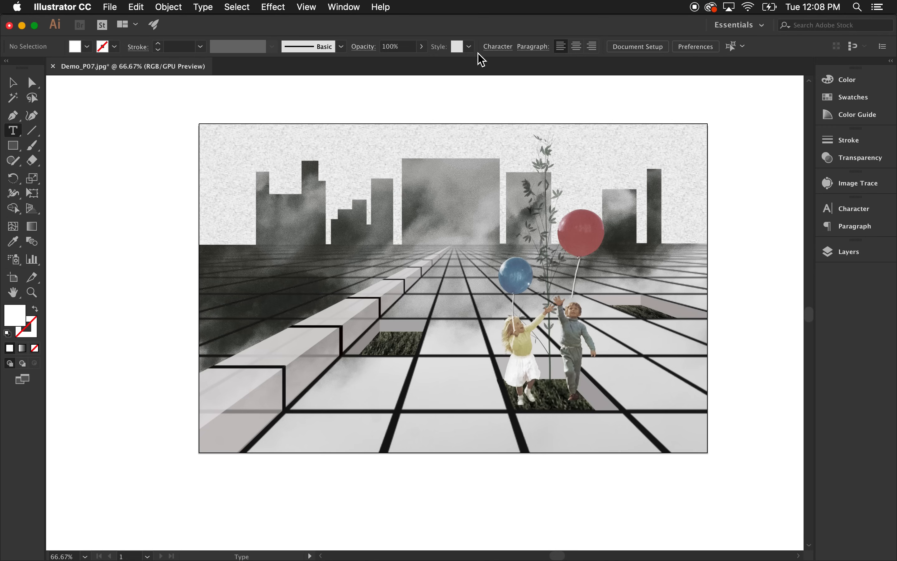
click(12, 82)
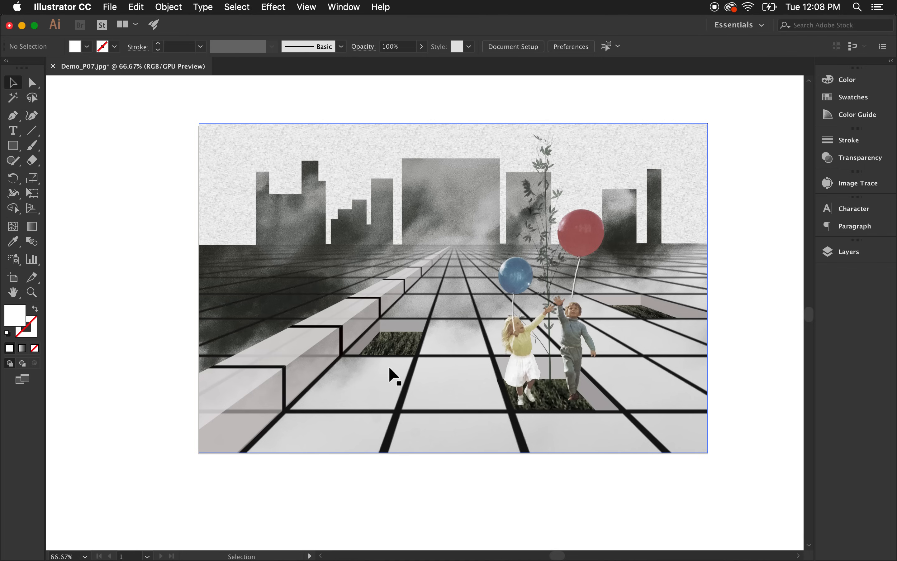
Show the document rulers and review the ruler unit options on both rulers.
key(super+r)
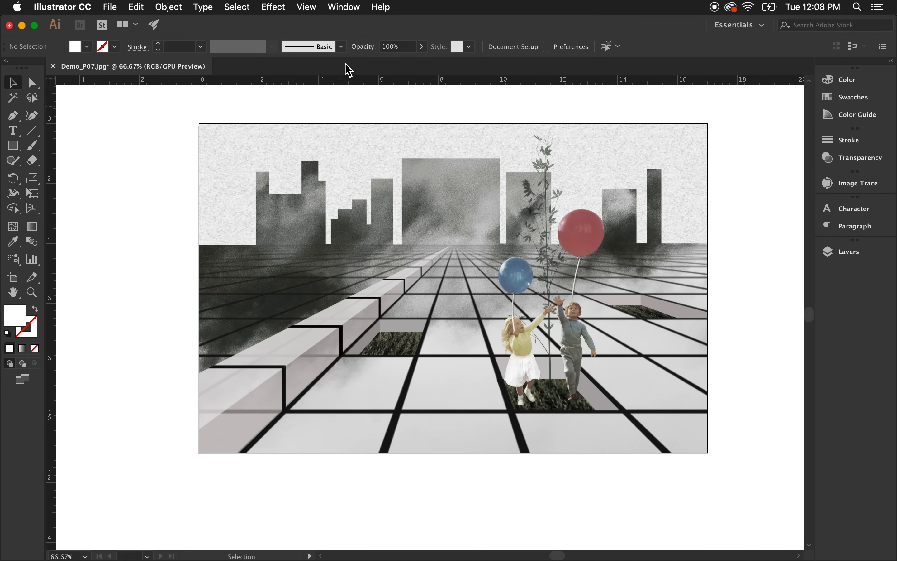
right_click(340, 80)
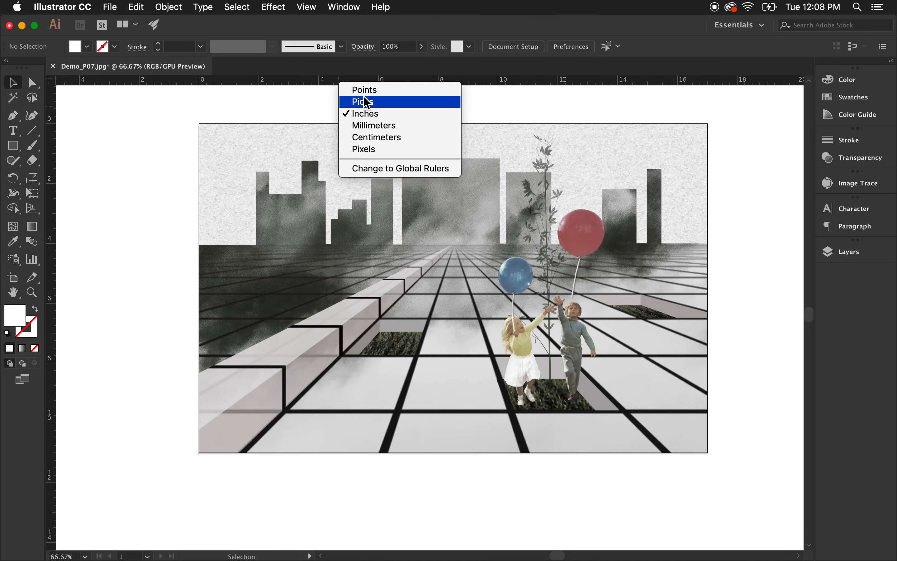
right_click(283, 80)
right_click(299, 85)
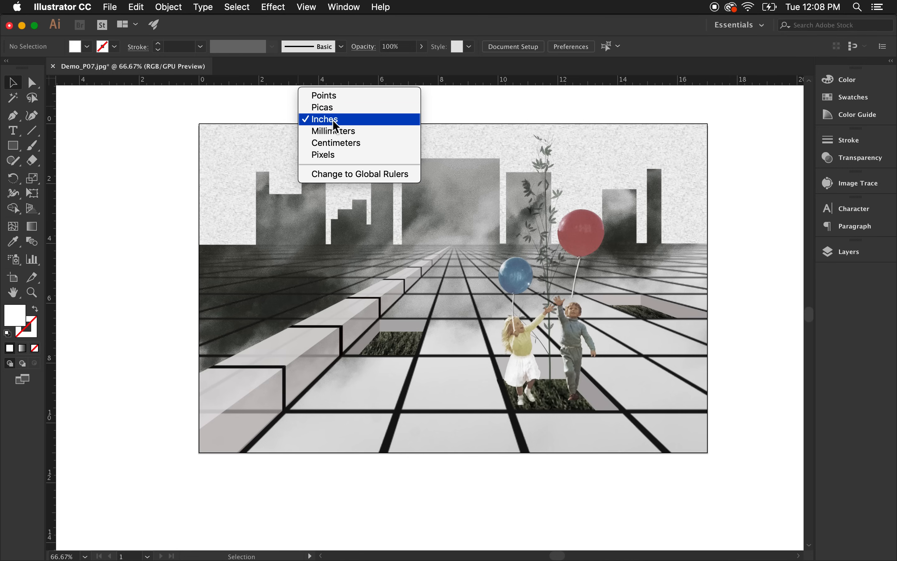
right_click(51, 266)
right_click(51, 264)
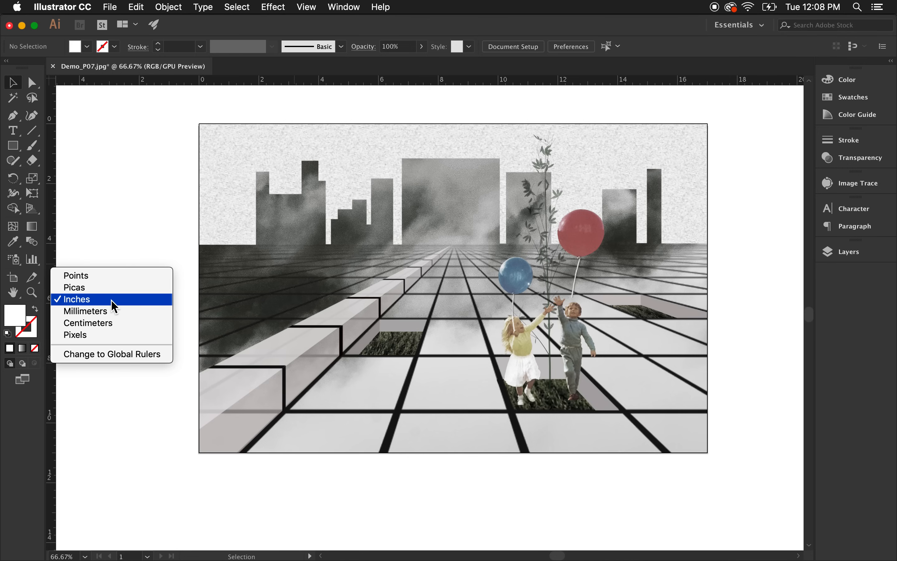
click(123, 254)
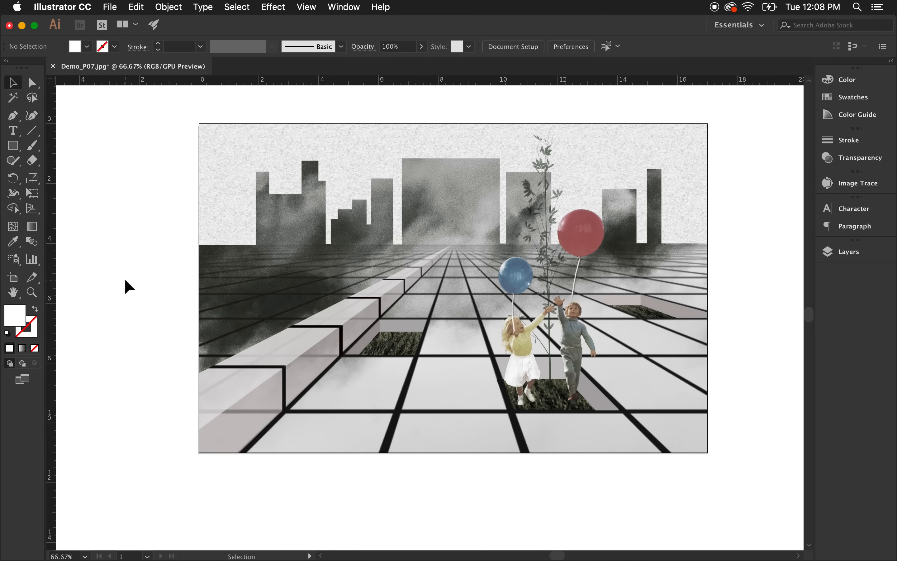
scroll(124, 278, down, 1)
scroll(534, 332, up, 1)
scroll(526, 322, down, 1)
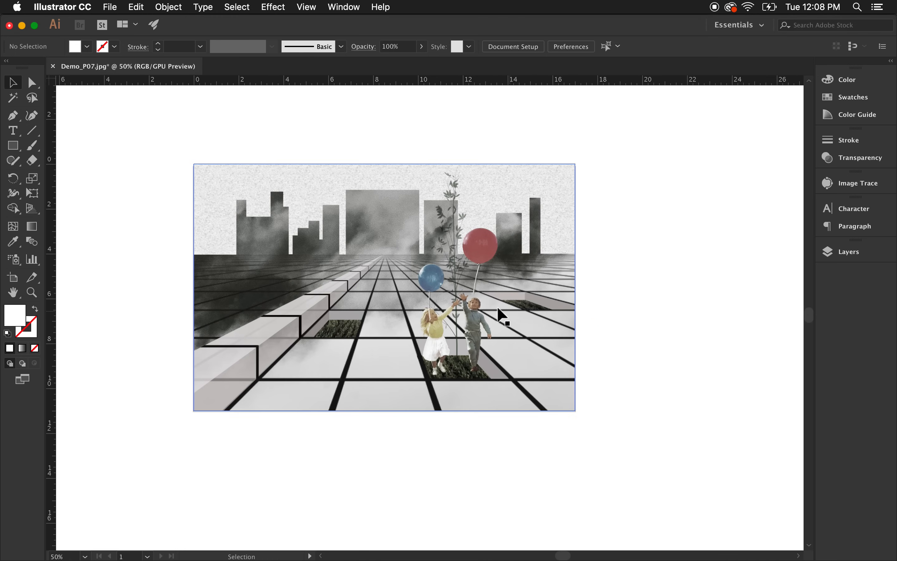
scroll(426, 297, up, 1)
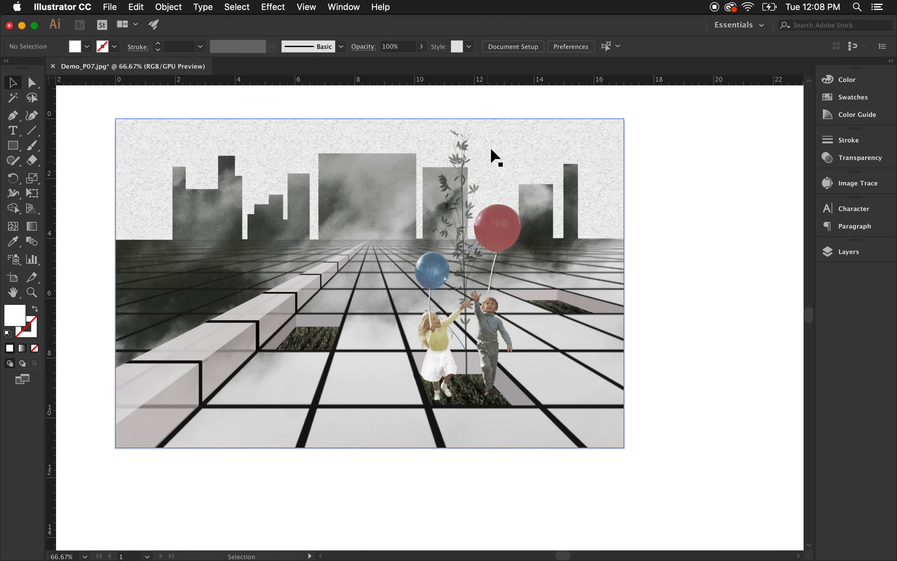
scroll(611, 106, up, 2)
scroll(650, 112, down, 2)
scroll(597, 189, down, 1)
scroll(595, 190, up, 1)
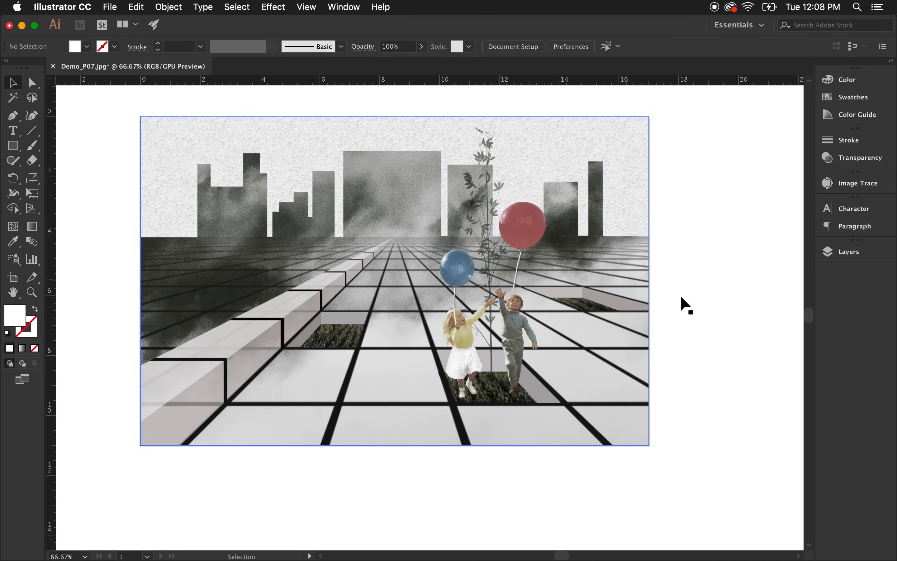
Open the Layers panel and create two new layers above Layer 1.
click(848, 251)
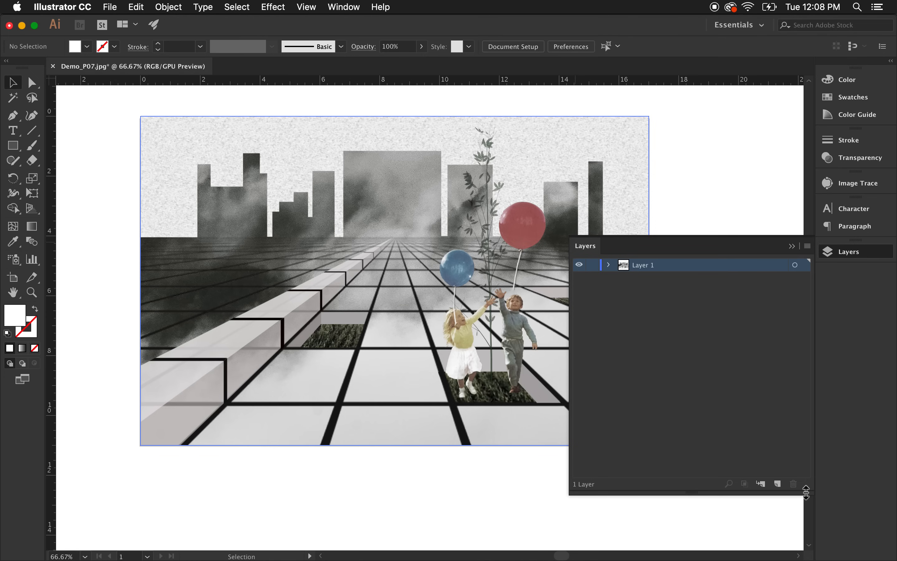
click(777, 484)
click(778, 485)
click(667, 346)
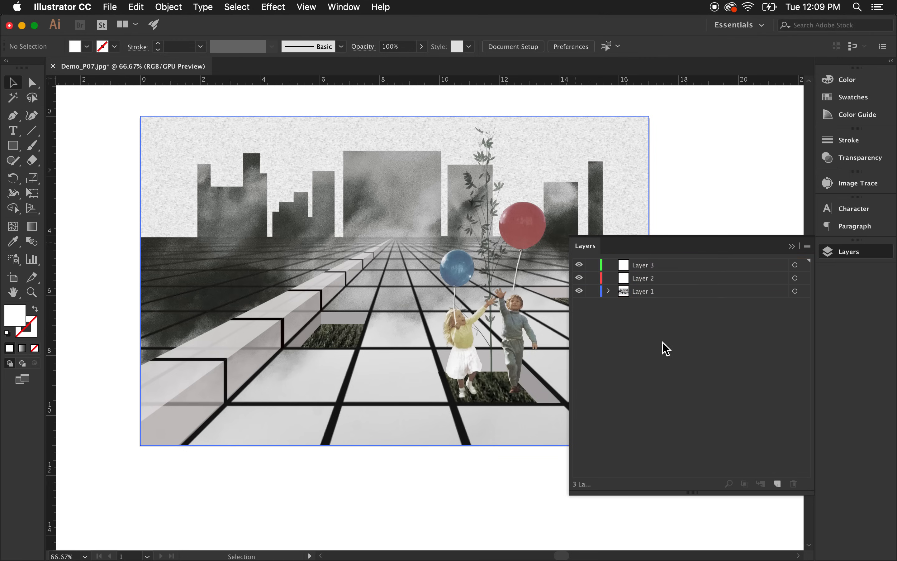
Lock Layer 1 containing the collage image.
click(579, 291)
click(579, 292)
click(579, 292)
click(579, 292)
click(579, 292)
click(579, 292)
click(592, 292)
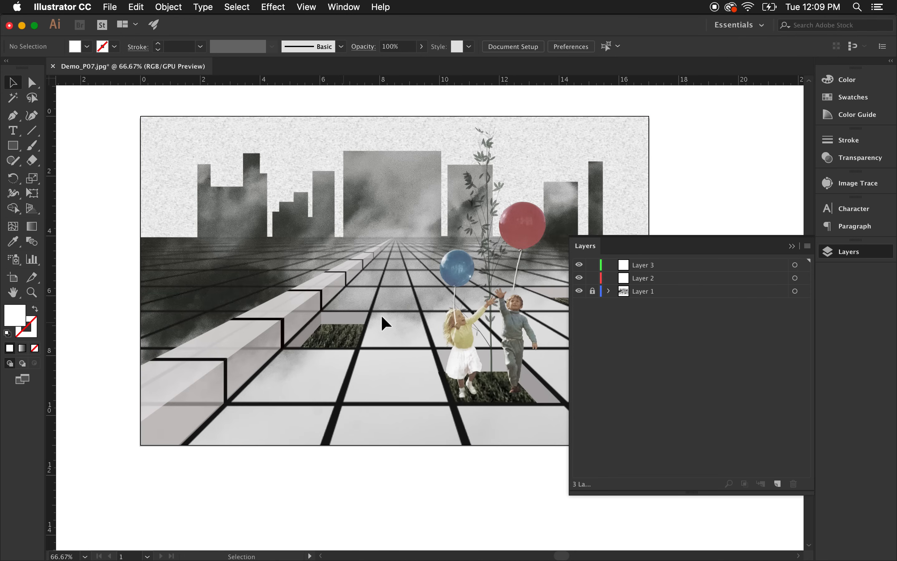
Rename Layer 1 as Collage.
double_click(648, 297)
click(682, 321)
double_click(644, 295)
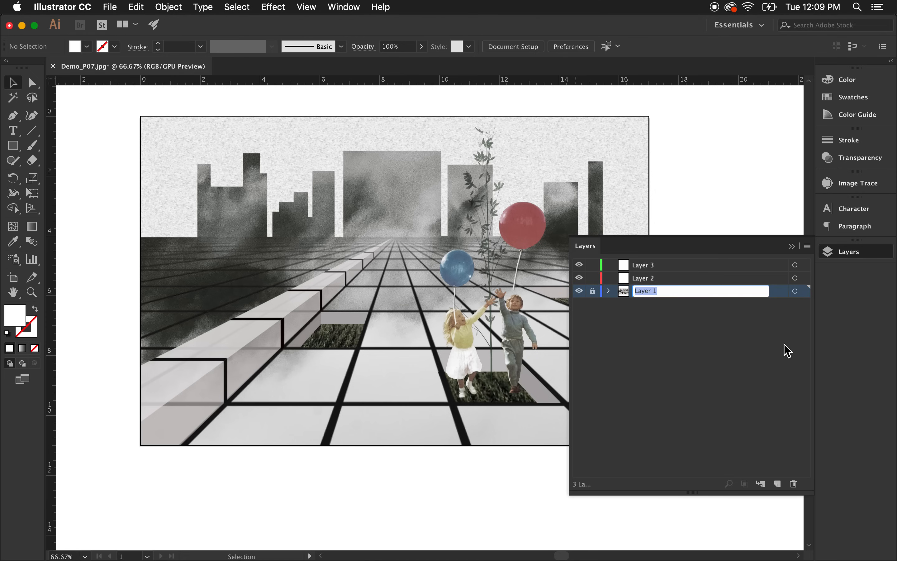
text(Collage)
click(810, 303)
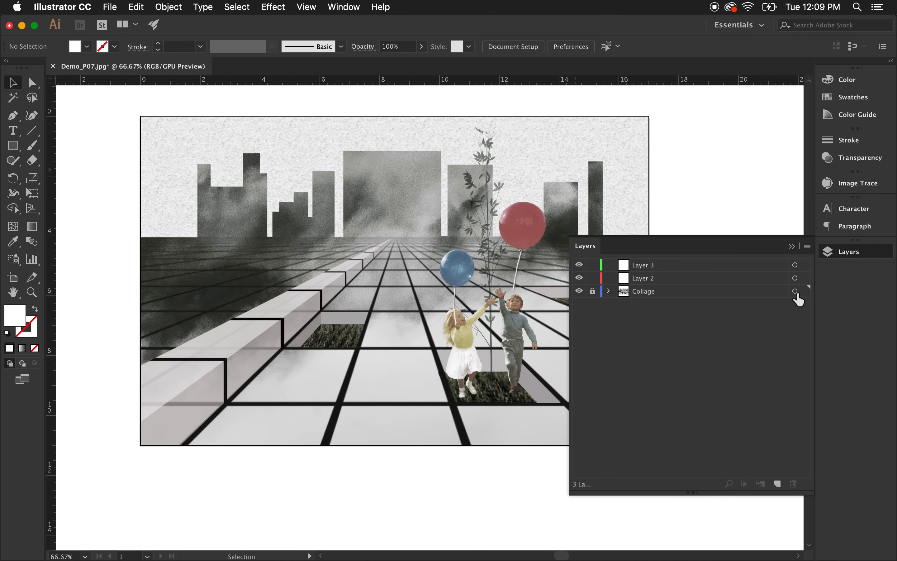
Unlock the Collage layer and move its image onto Layer 2.
click(592, 291)
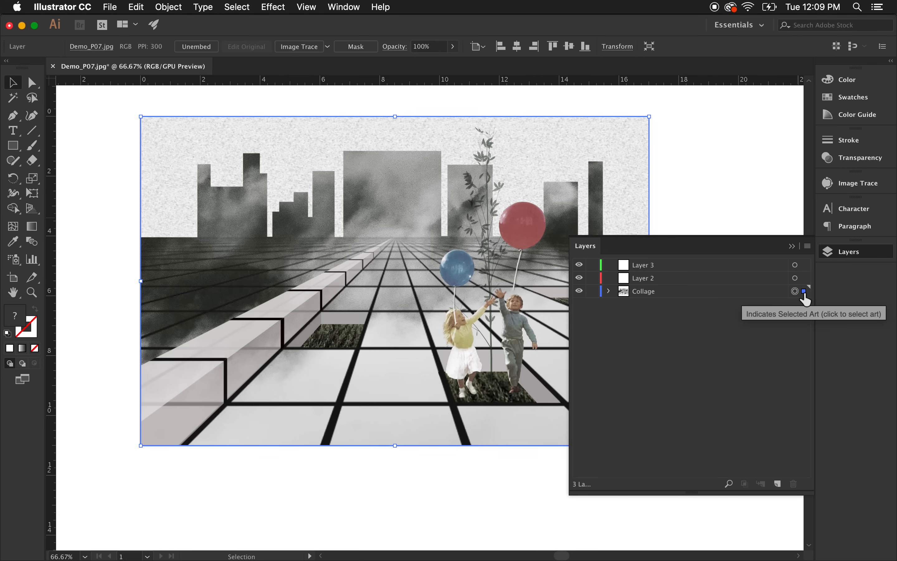
drag(804, 292, 803, 282)
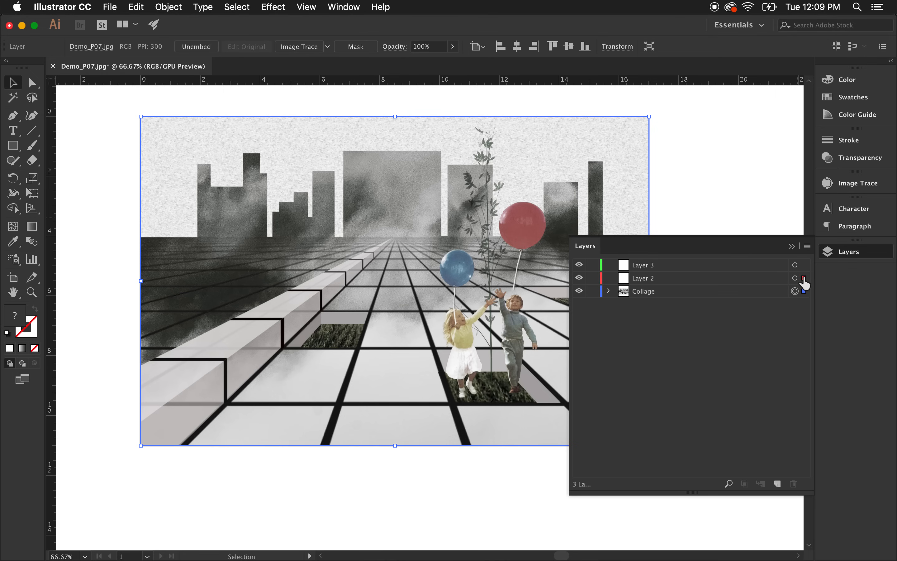
drag(804, 283, 804, 282)
click(759, 356)
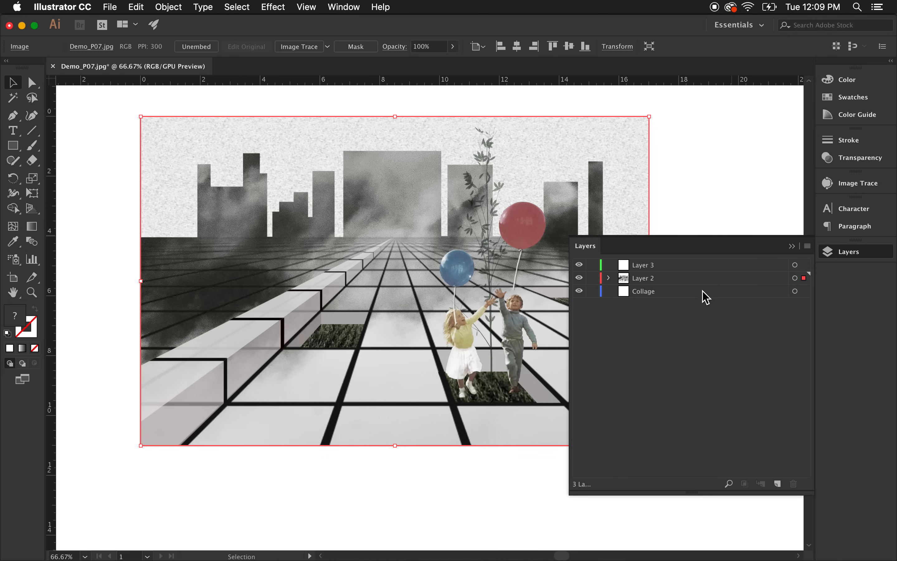
click(720, 205)
double_click(678, 293)
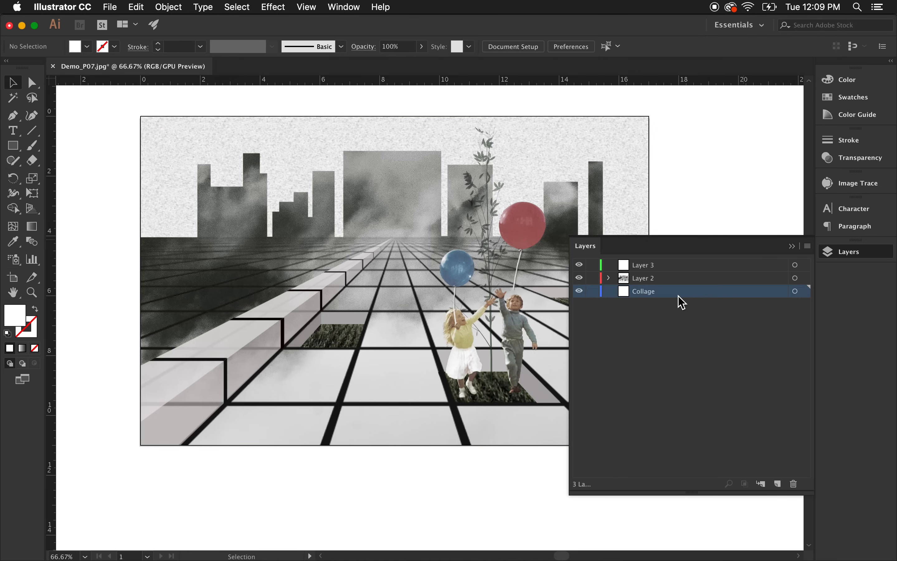
Draw a small rectangle with default fill and stroke beside the collage, outside the image.
click(483, 343)
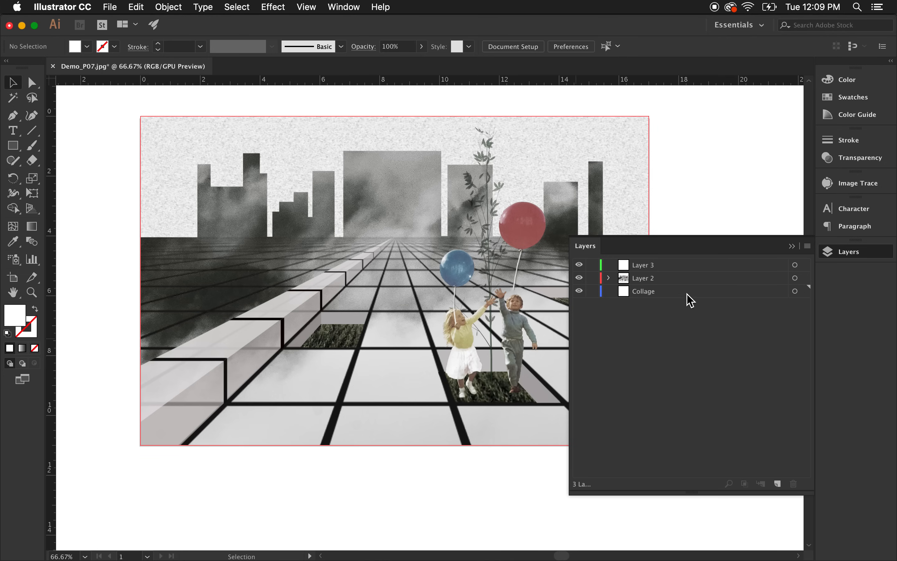
click(14, 148)
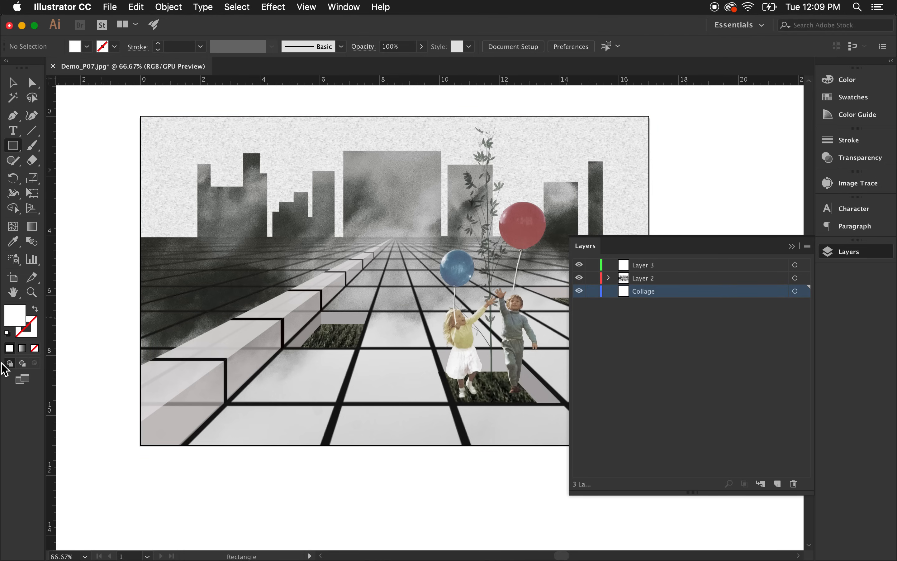
click(7, 332)
drag(671, 143, 713, 197)
click(12, 83)
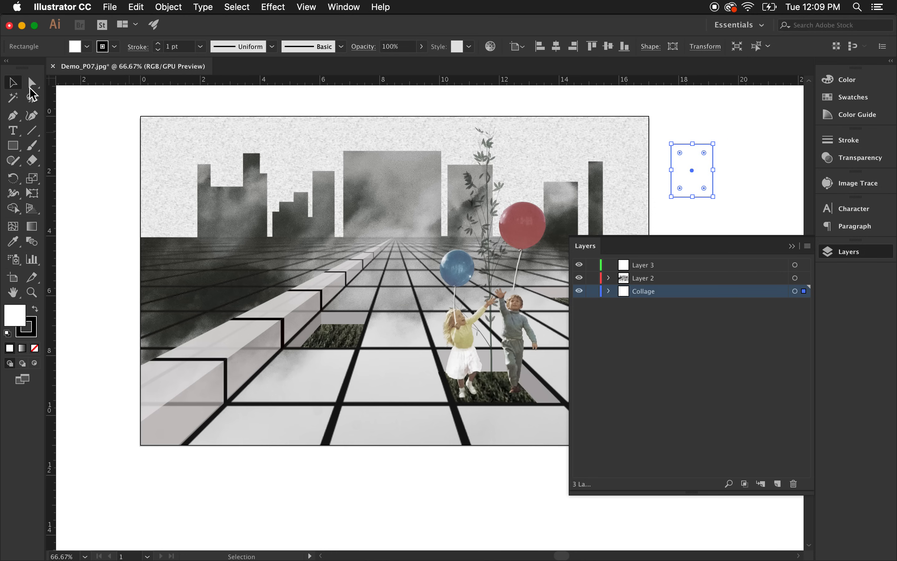
Move the rectangle onto Layer 3.
click(777, 214)
click(700, 197)
drag(804, 293, 805, 275)
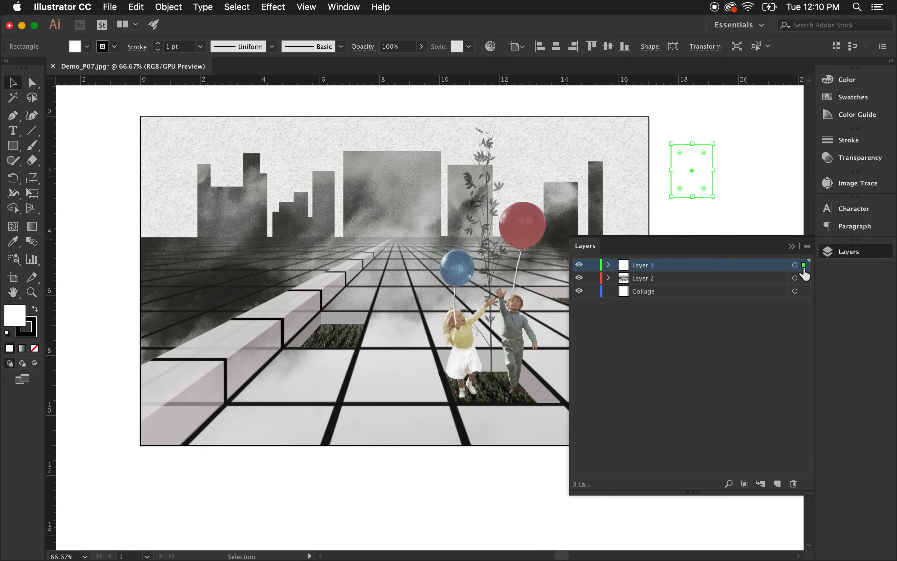
click(687, 330)
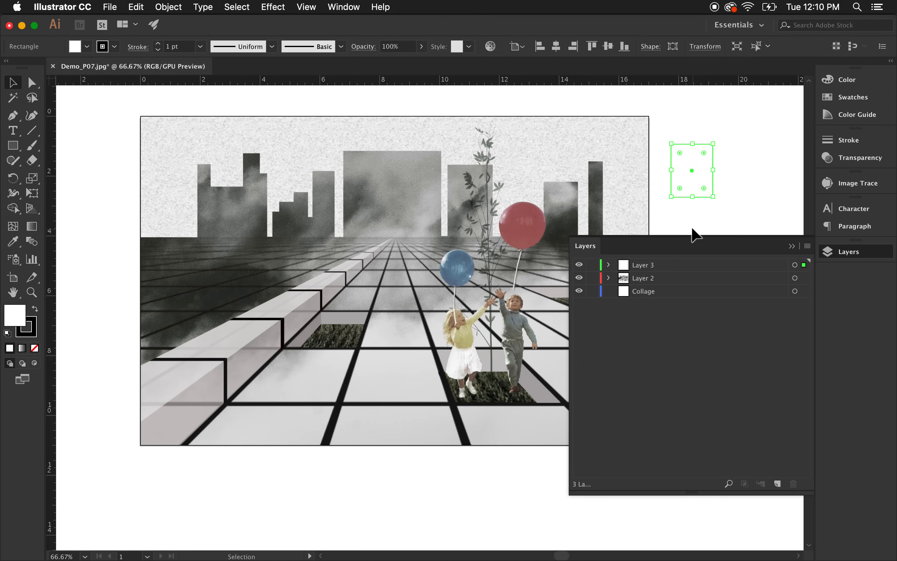
Hide the lower layers and show them again.
click(700, 206)
drag(715, 179, 716, 182)
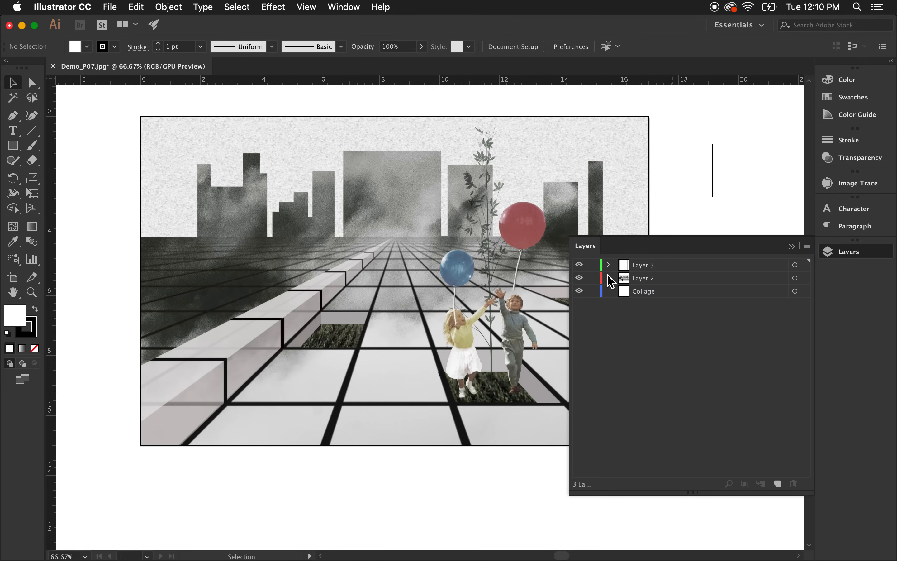
drag(581, 279, 579, 296)
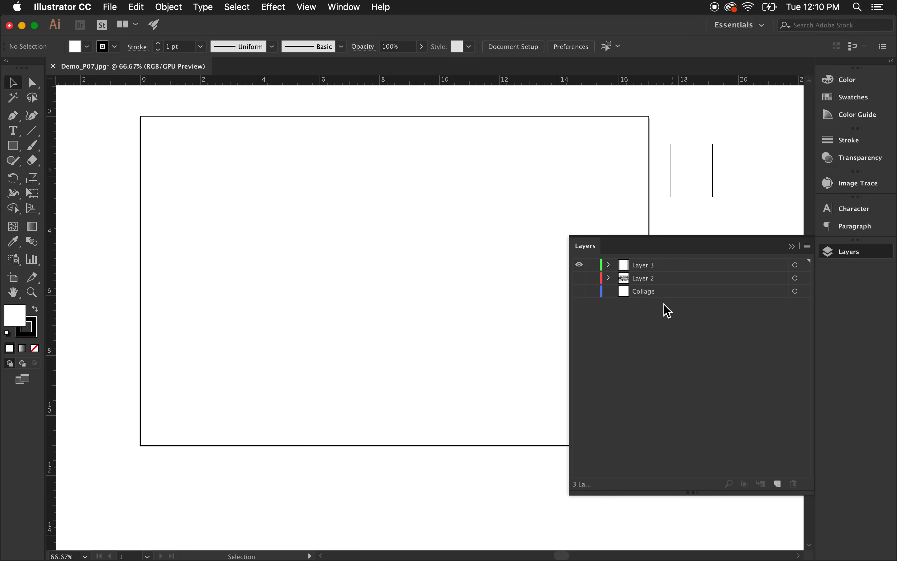
click(579, 278)
Move the collage image from Layer 2 back onto the Collage layer.
click(693, 279)
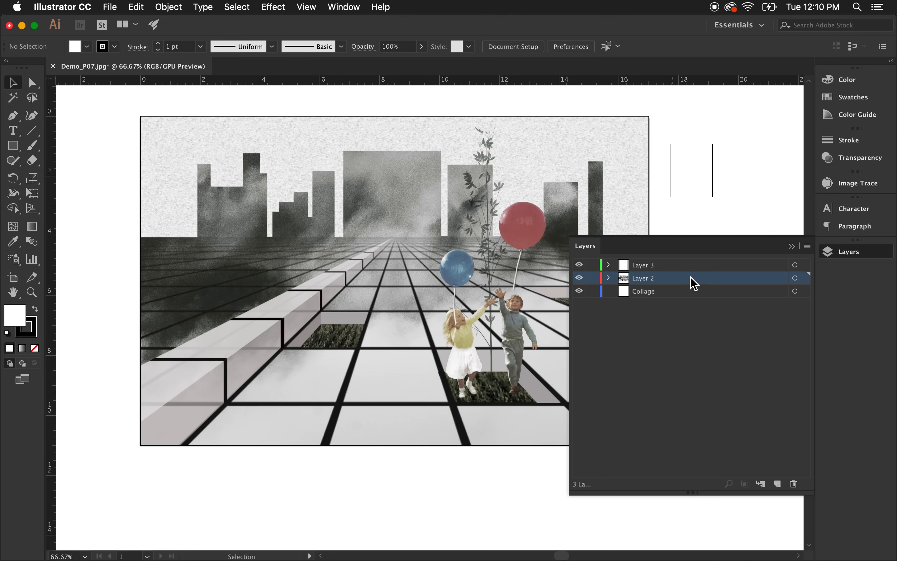
click(594, 206)
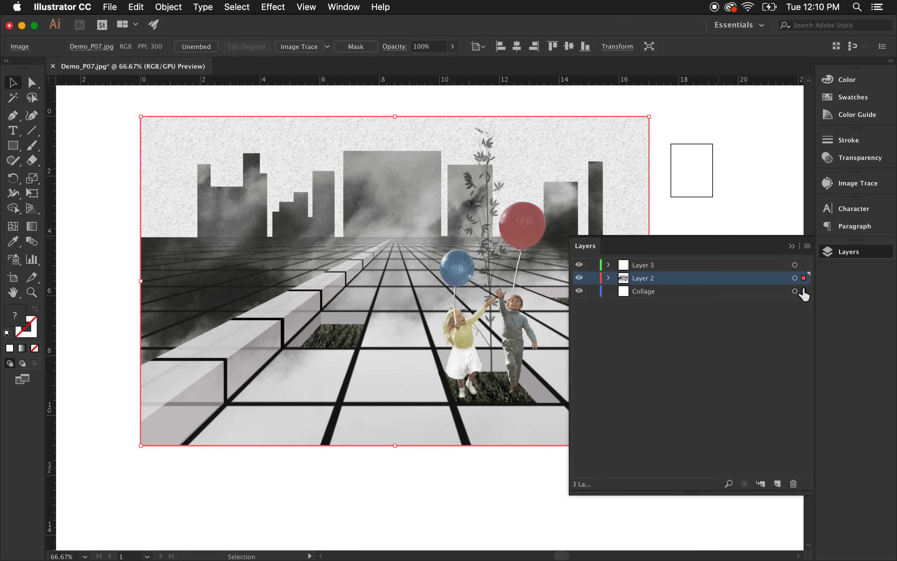
drag(804, 293, 803, 292)
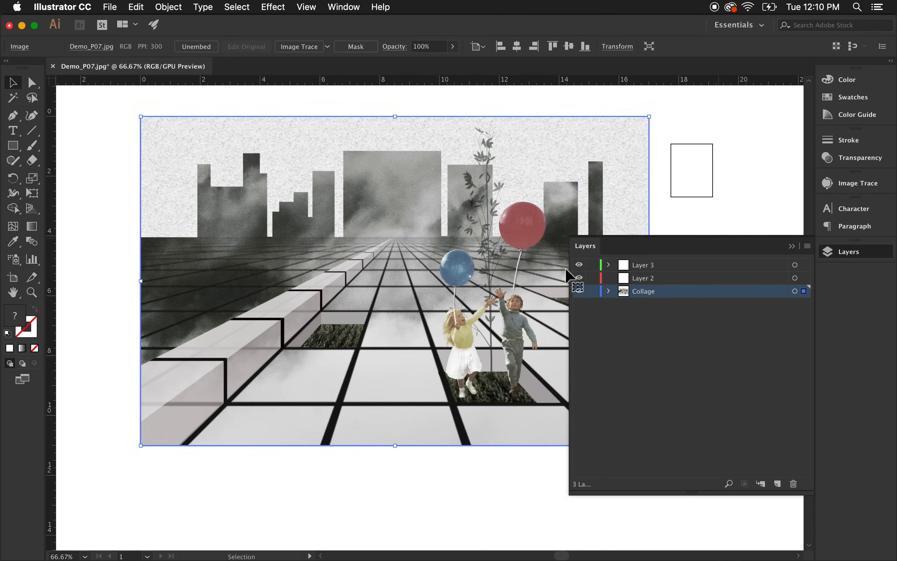
click(755, 214)
Delete Layer 2 and Layer 3 together with the rectangle.
click(731, 278)
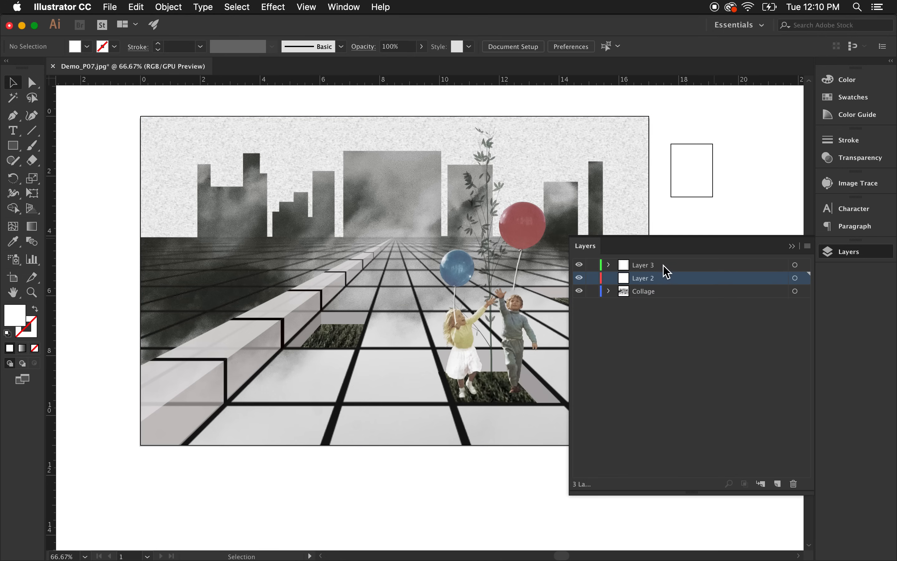
shift+click(663, 264)
drag(714, 279, 793, 484)
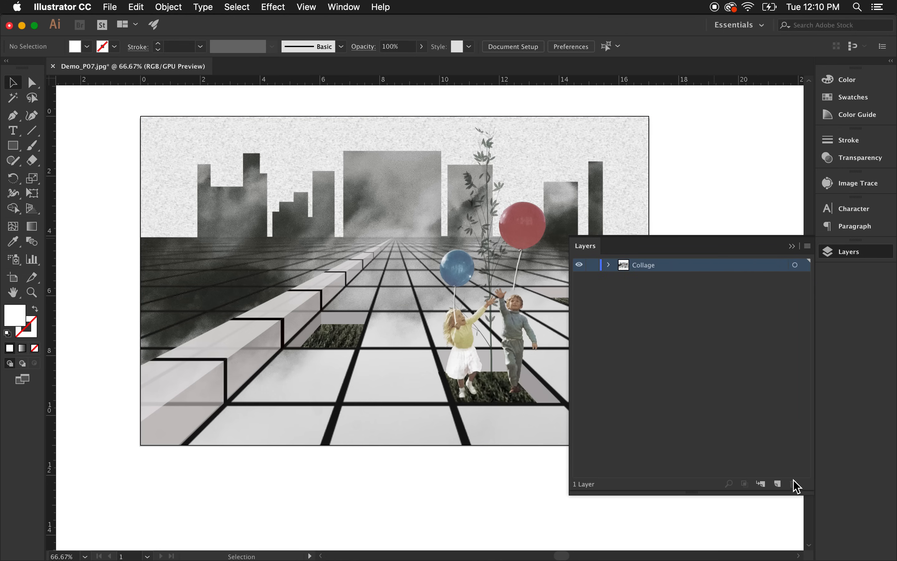
Add new layers above Collage and delete them again.
click(777, 483)
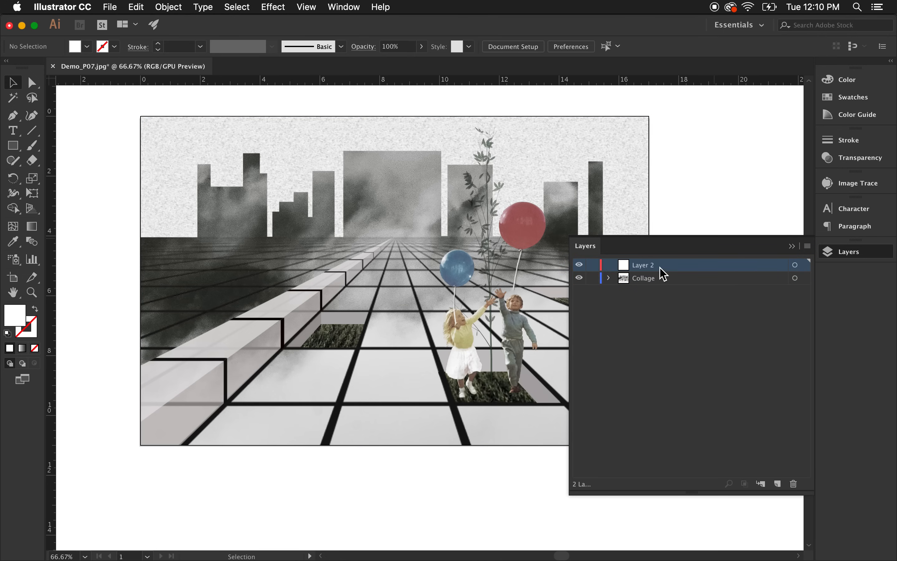
drag(692, 268, 794, 482)
click(777, 483)
click(807, 246)
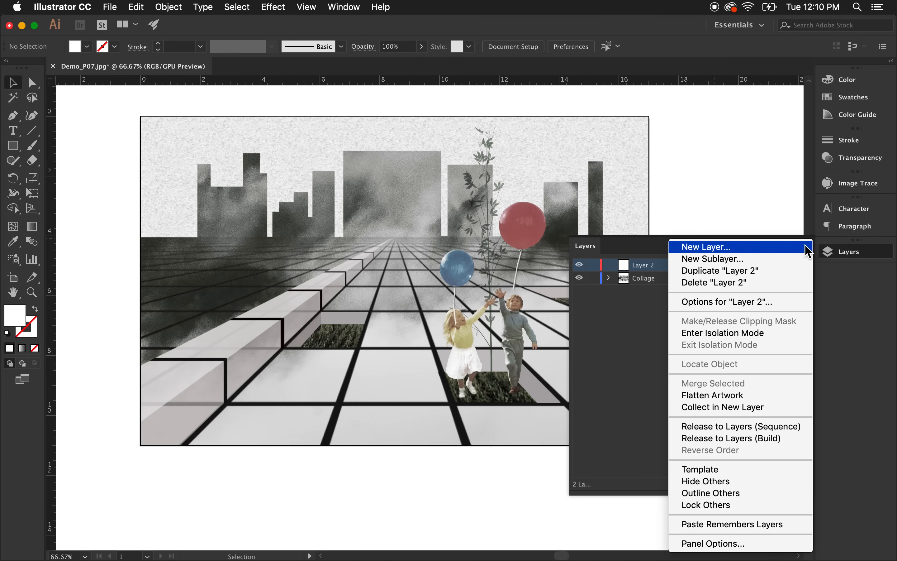
click(637, 357)
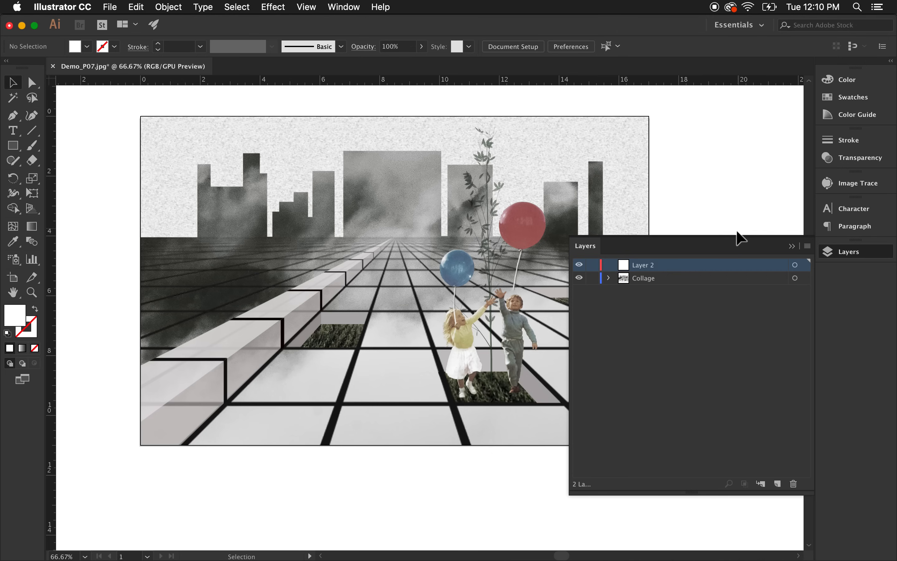
click(810, 248)
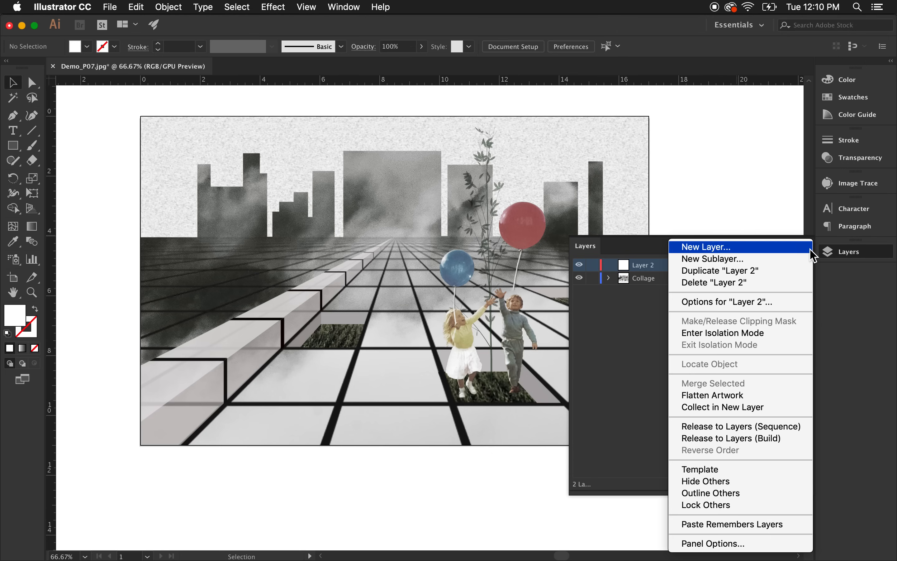
click(729, 286)
click(724, 318)
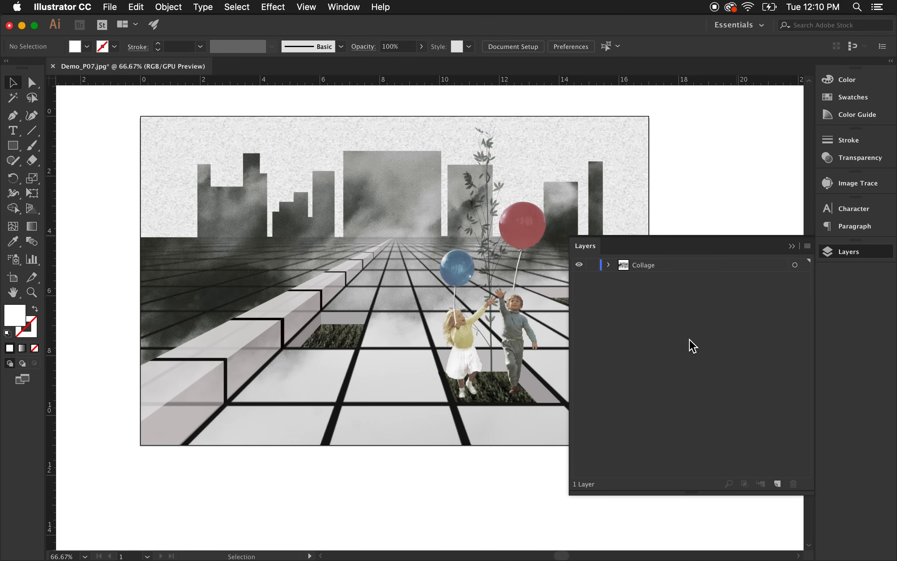
Add a new layer above the Collage layer.
scroll(357, 305, down, 1)
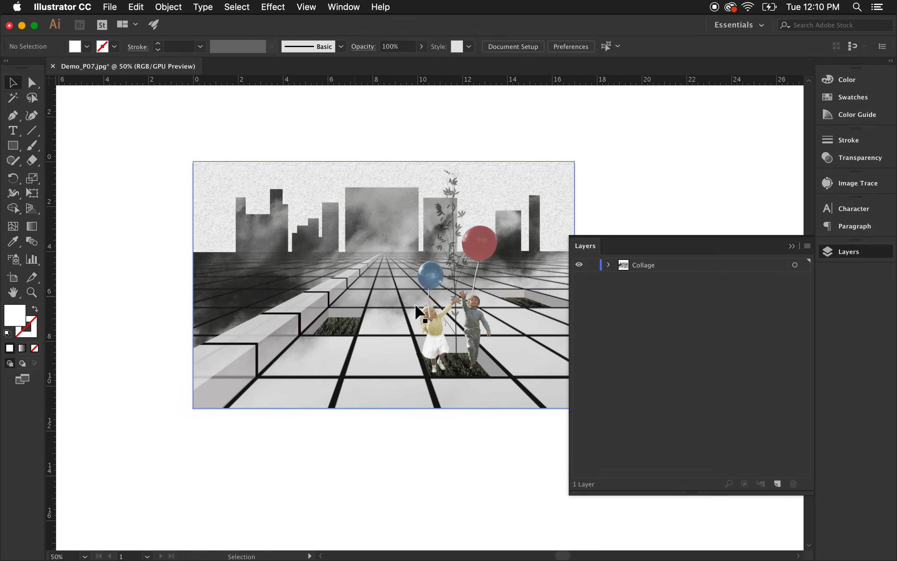
click(777, 484)
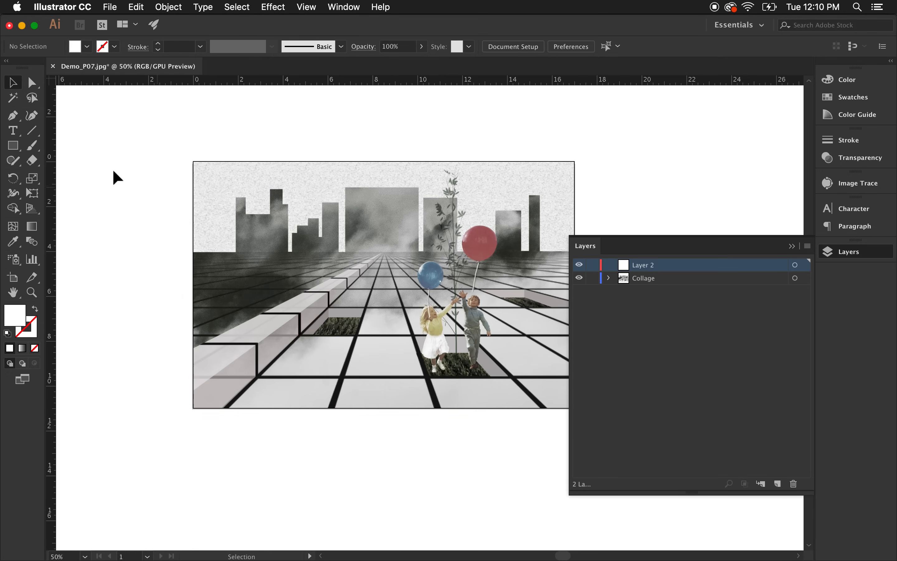
Draw a tall narrow rectangle with default fill and stroke on the road left of the children.
click(8, 332)
click(13, 146)
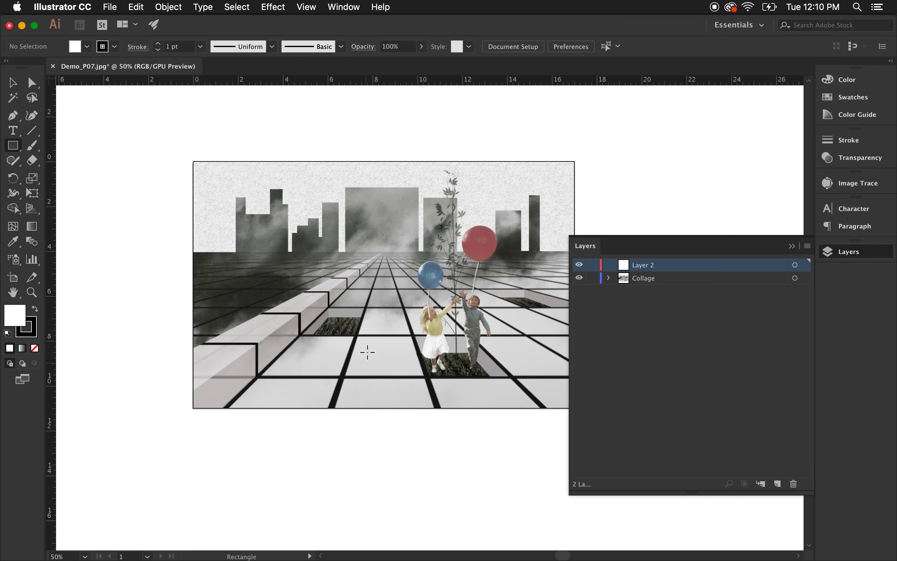
drag(384, 316, 392, 382)
click(12, 82)
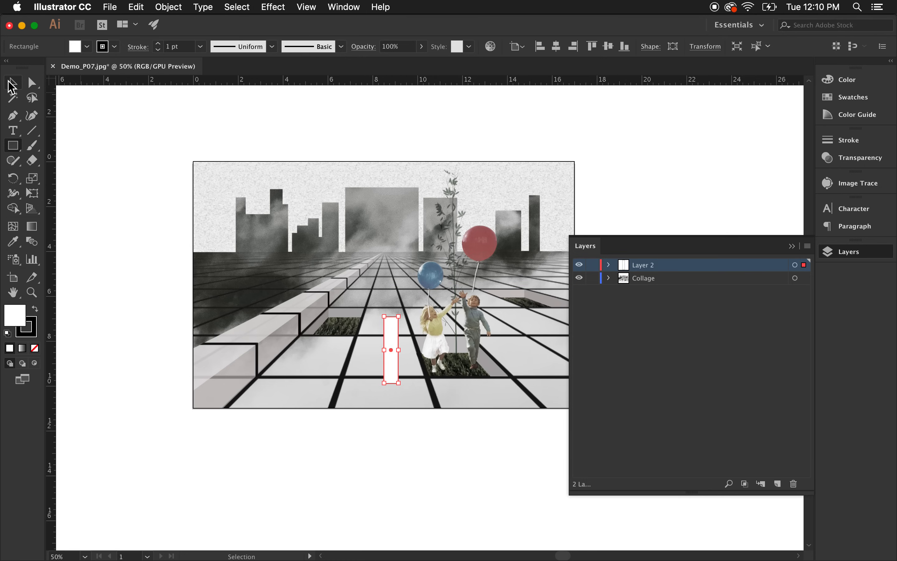
Move Layer 2 below the Collage layer and back above it.
click(420, 133)
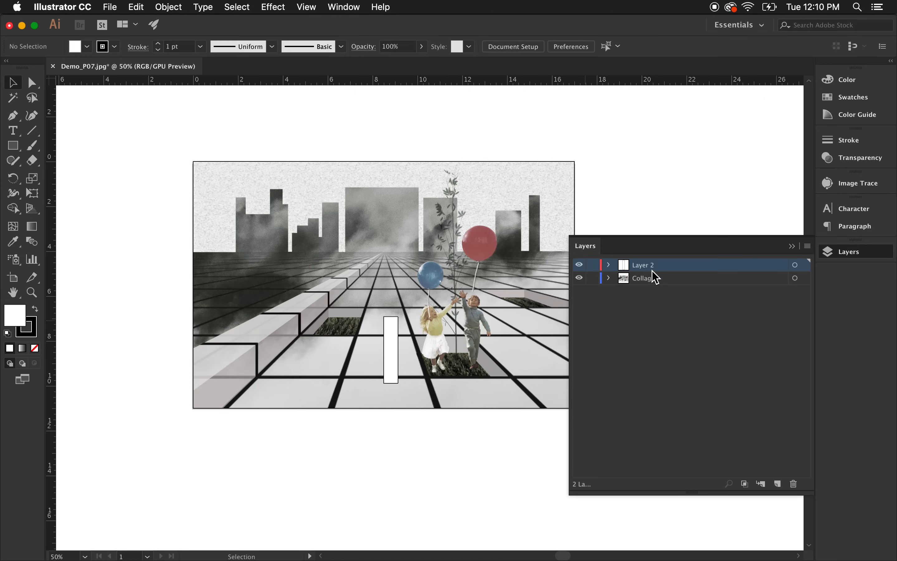
drag(660, 279, 665, 296)
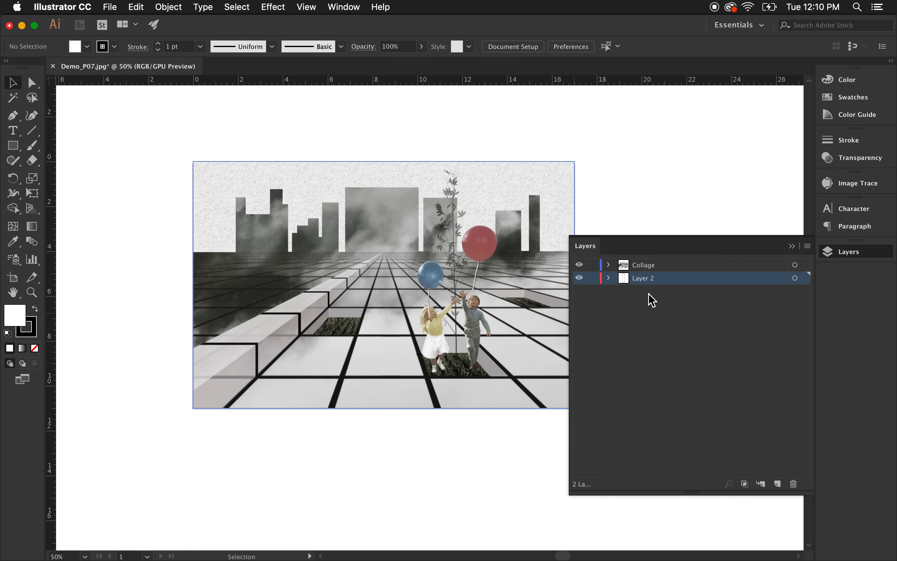
drag(668, 280, 667, 318)
drag(670, 282, 667, 259)
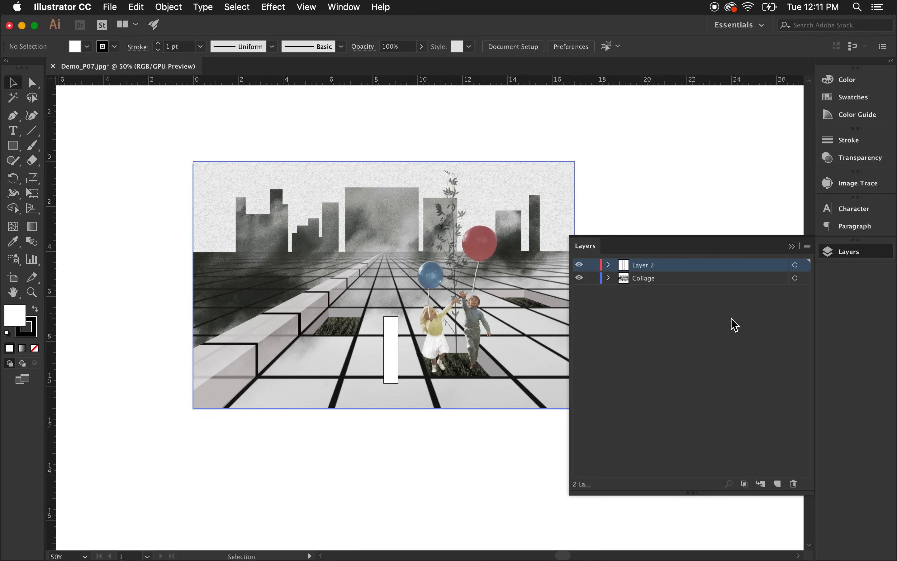
Hide Layer 2 and show it again.
click(651, 308)
click(584, 265)
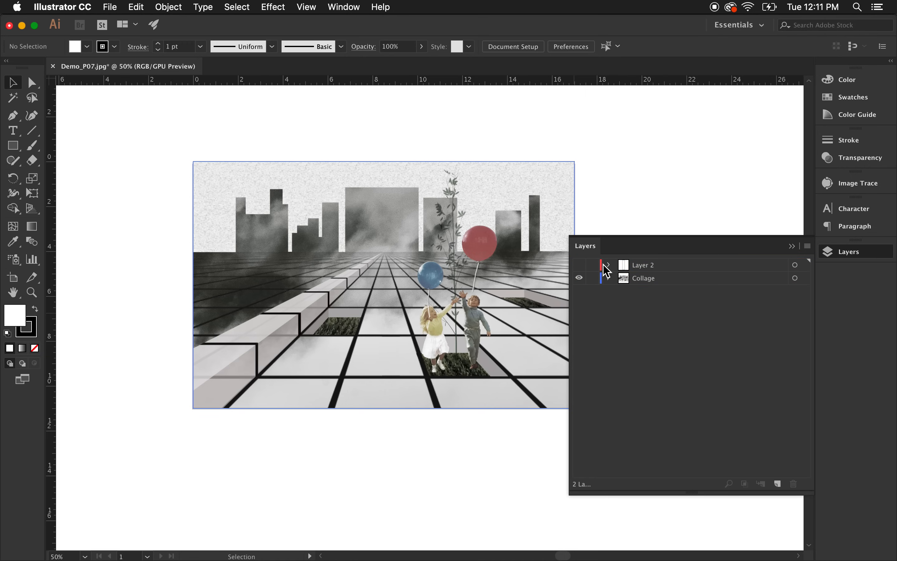
click(693, 268)
click(579, 265)
click(623, 312)
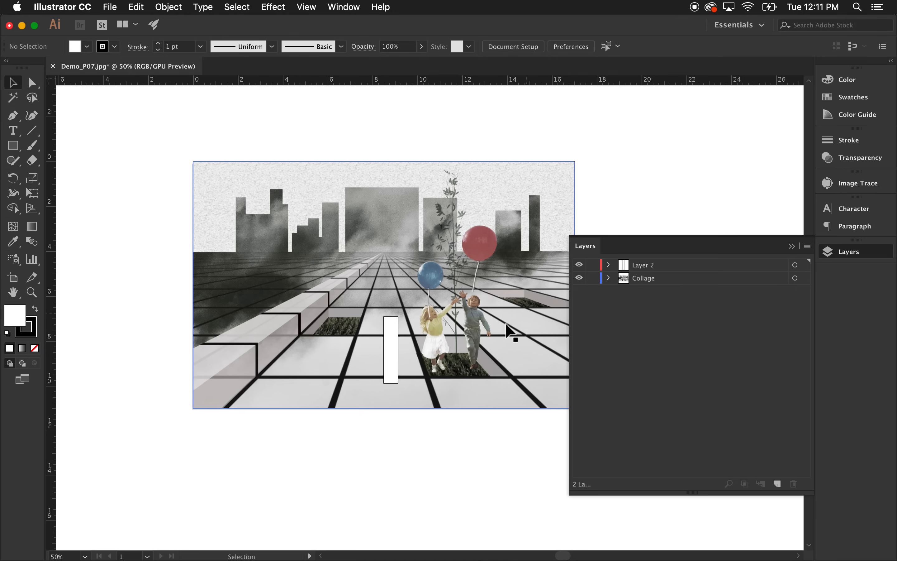
Lock the Collage layer.
scroll(321, 344, down, 1)
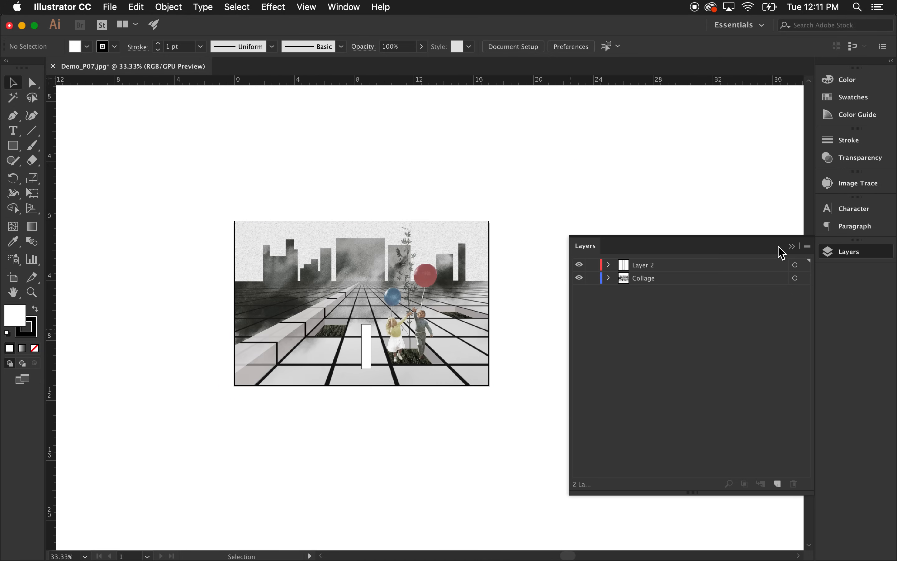
click(592, 278)
Make Layer 2 the active layer and collapse the Layers panel.
scroll(315, 367, up, 1)
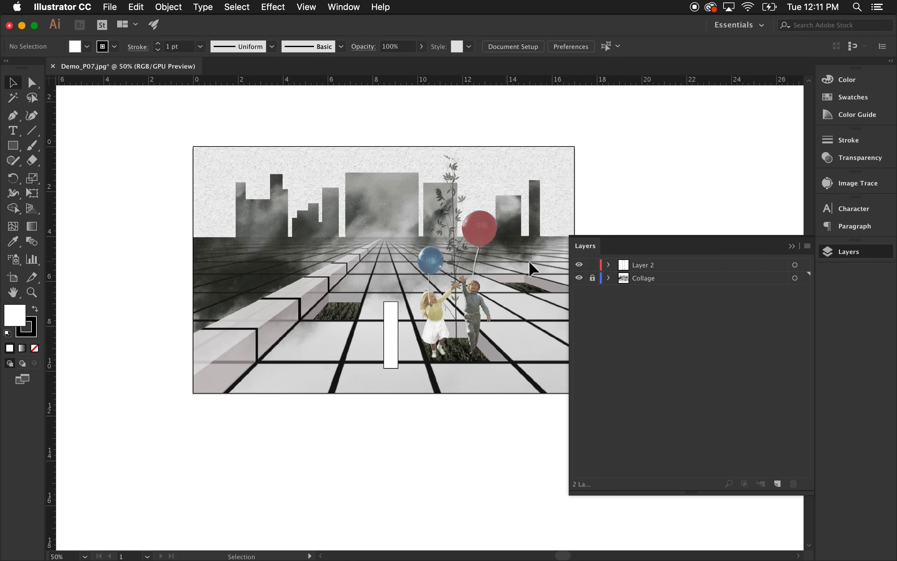
click(649, 265)
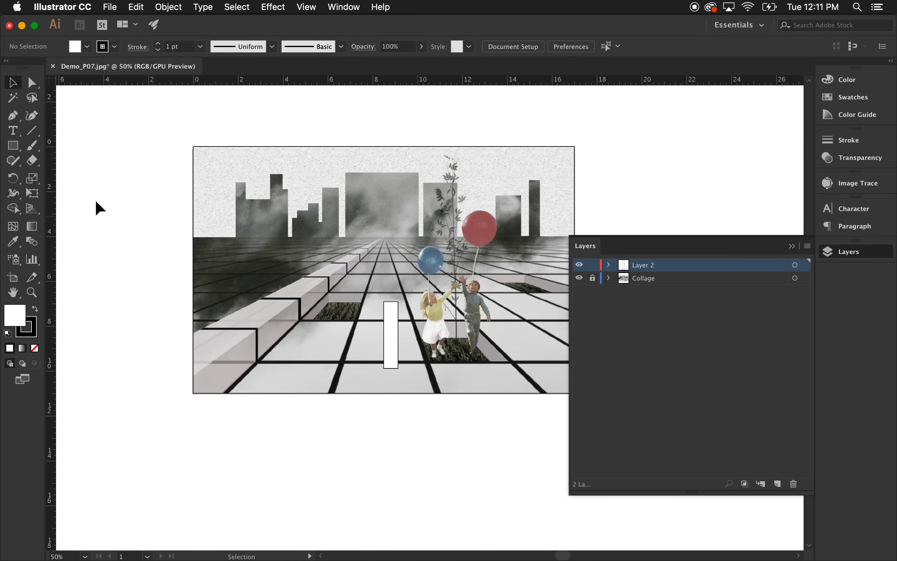
click(791, 246)
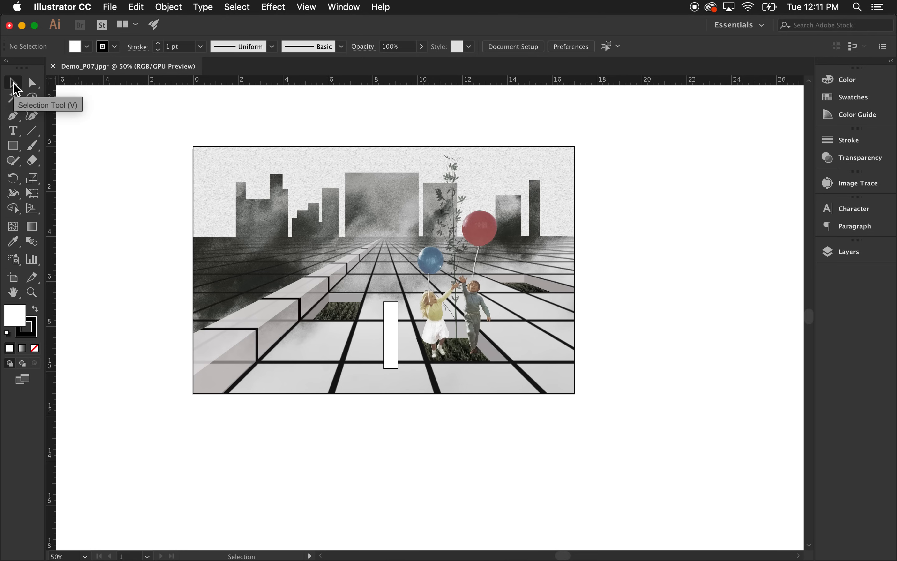
Move the white rectangle up the road toward the horizon, near the blue balloon.
click(399, 318)
drag(398, 330, 602, 248)
click(332, 274)
click(524, 244)
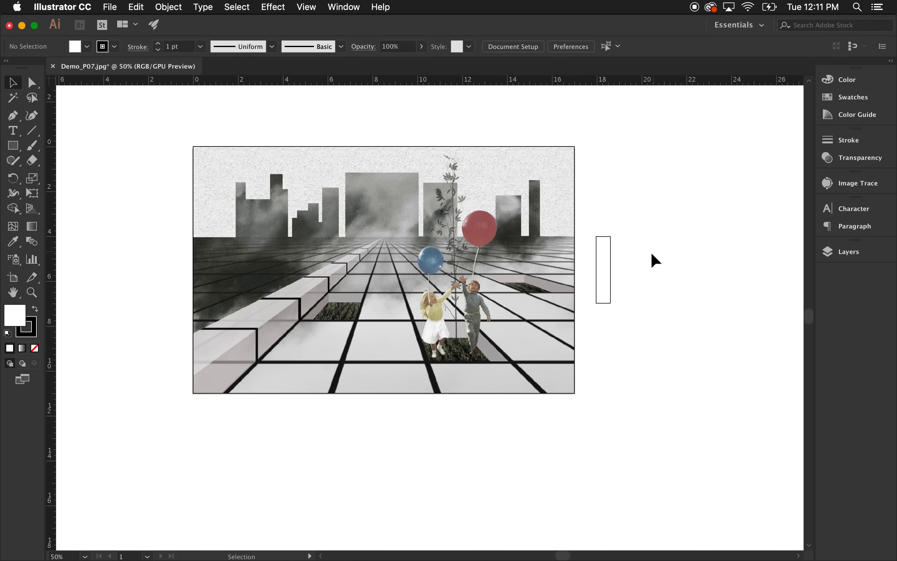
drag(611, 261, 392, 266)
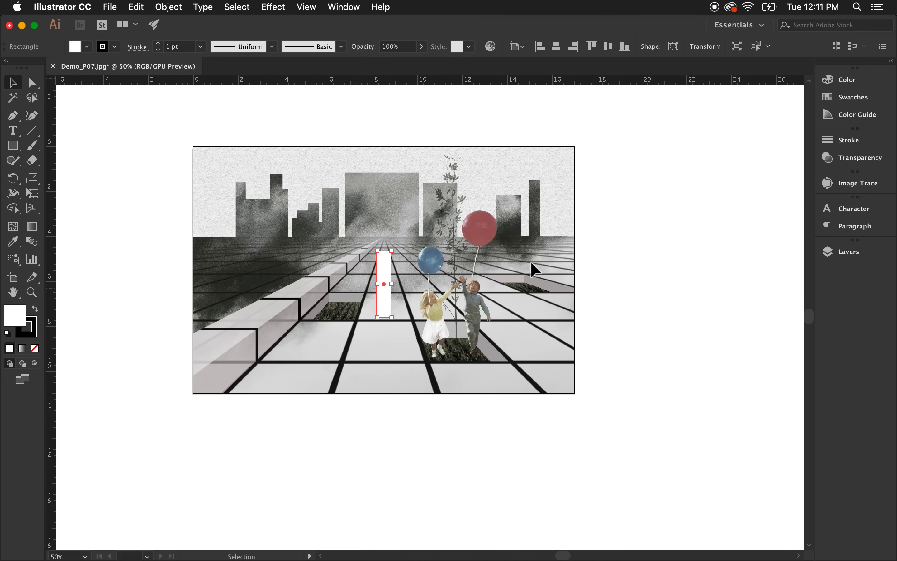
Switch to direct selection and drag the white rectangle's corner anchors to skew it into a slanted quadrilateral.
click(286, 192)
click(32, 83)
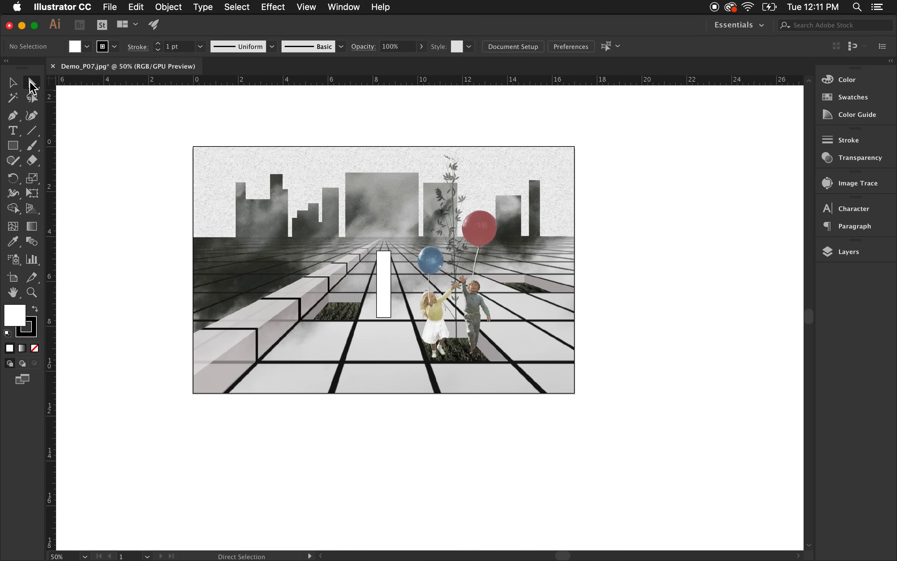
click(32, 86)
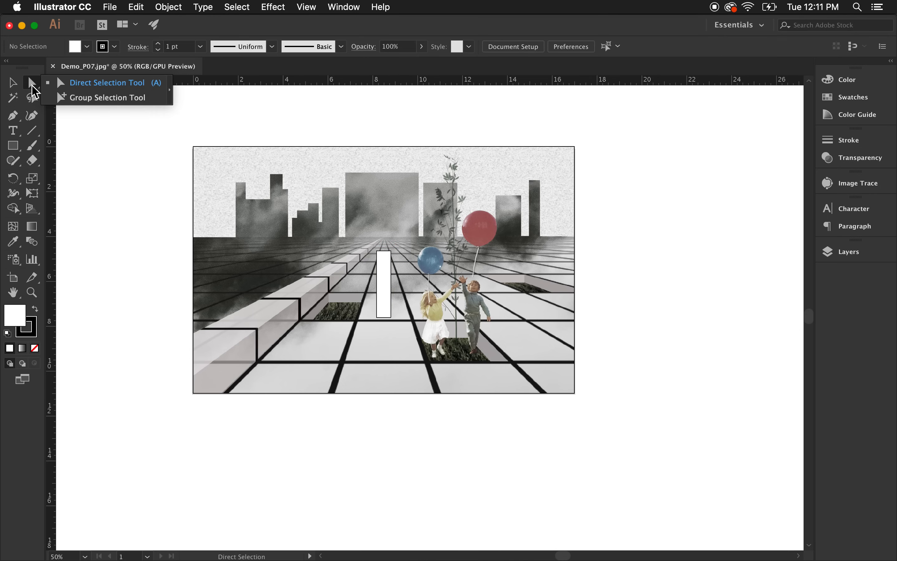
click(14, 85)
click(30, 86)
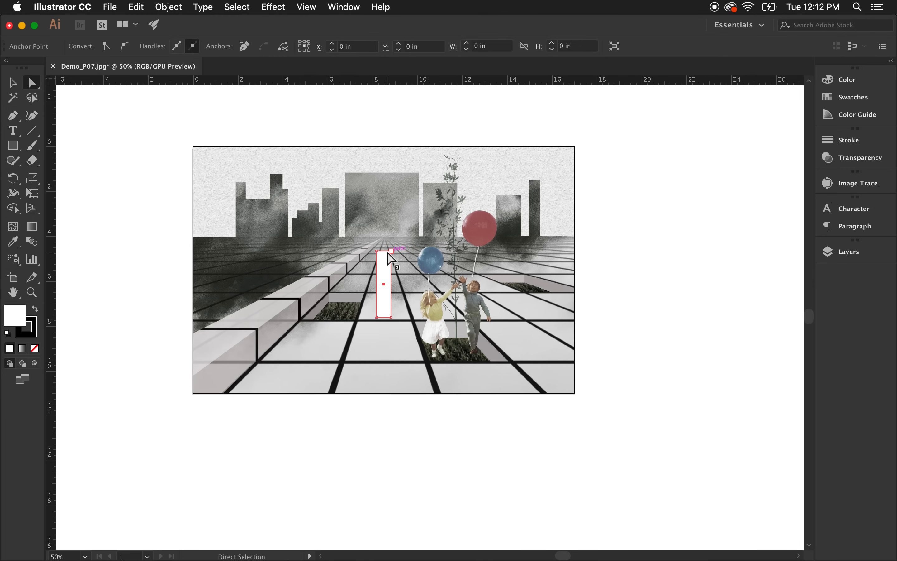
click(391, 251)
drag(392, 253, 422, 267)
key(super+equal)
key(super+equal)
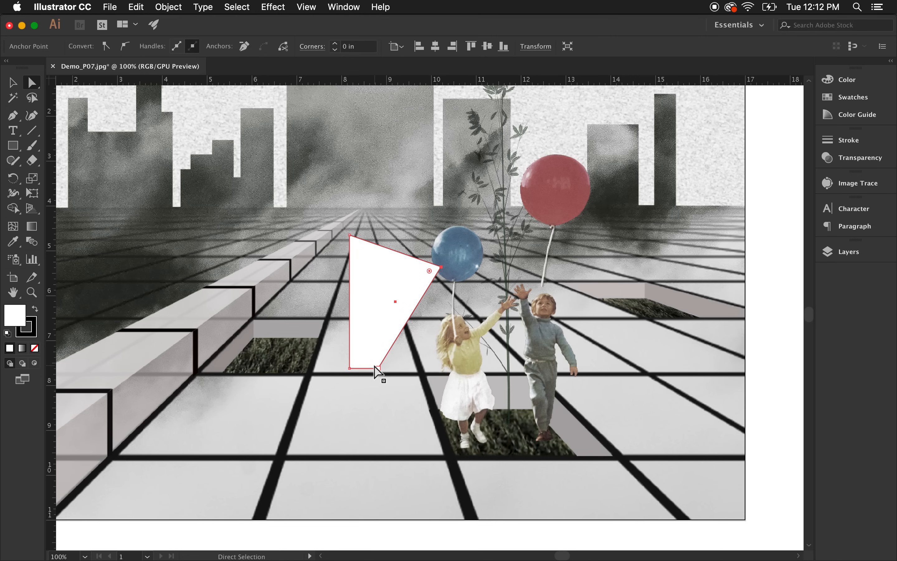
drag(378, 369, 406, 418)
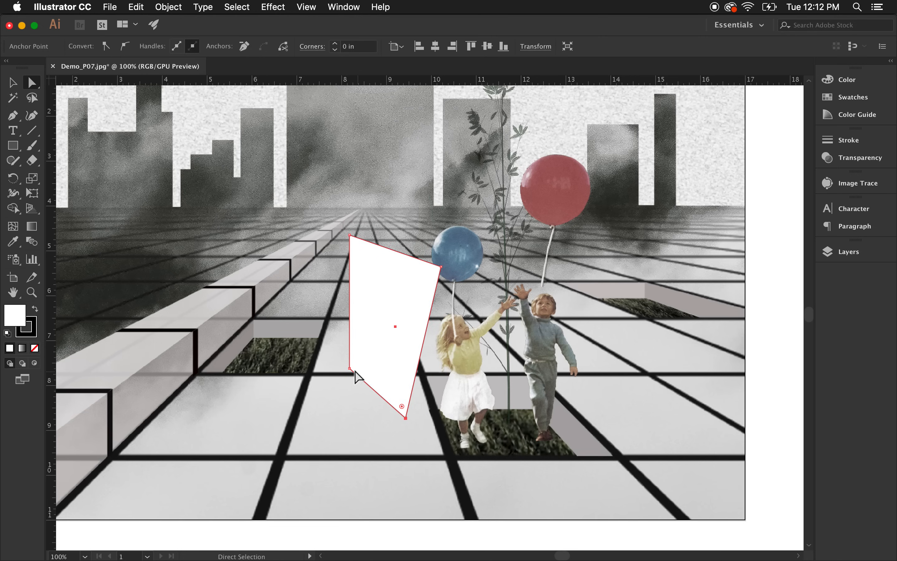
drag(348, 368, 305, 400)
Readjust the quadrilateral's anchor points so it becomes a narrow slanted panel left of the girl.
click(325, 421)
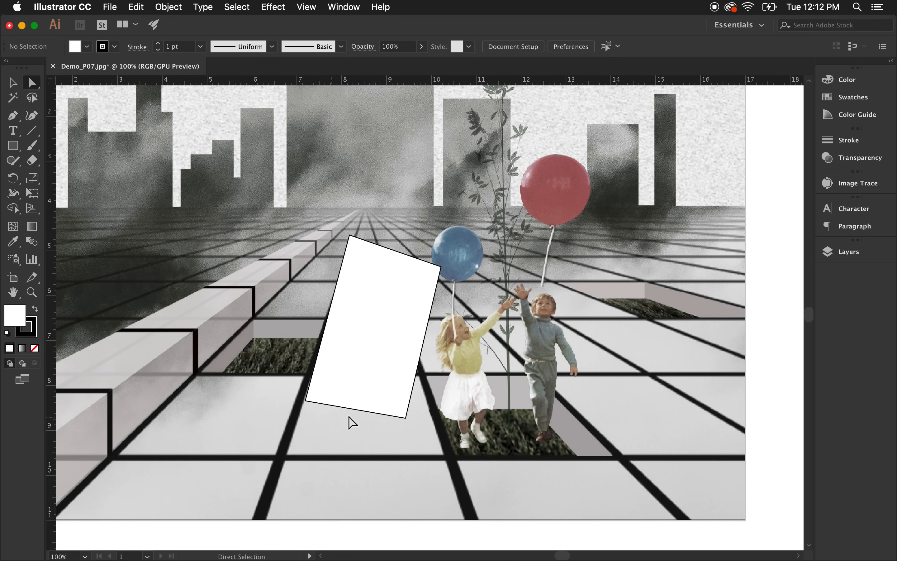
click(306, 399)
drag(305, 399, 334, 406)
drag(406, 418, 387, 389)
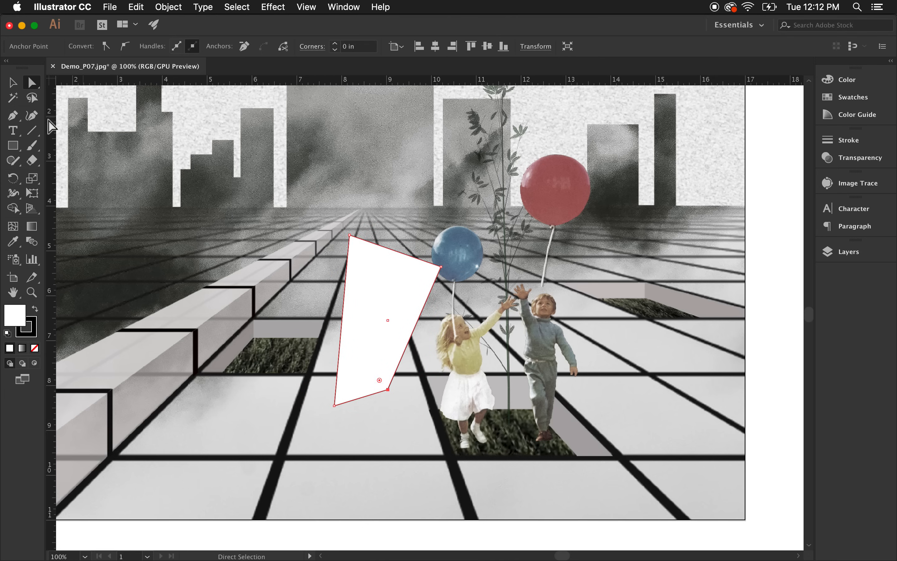
drag(444, 267, 356, 305)
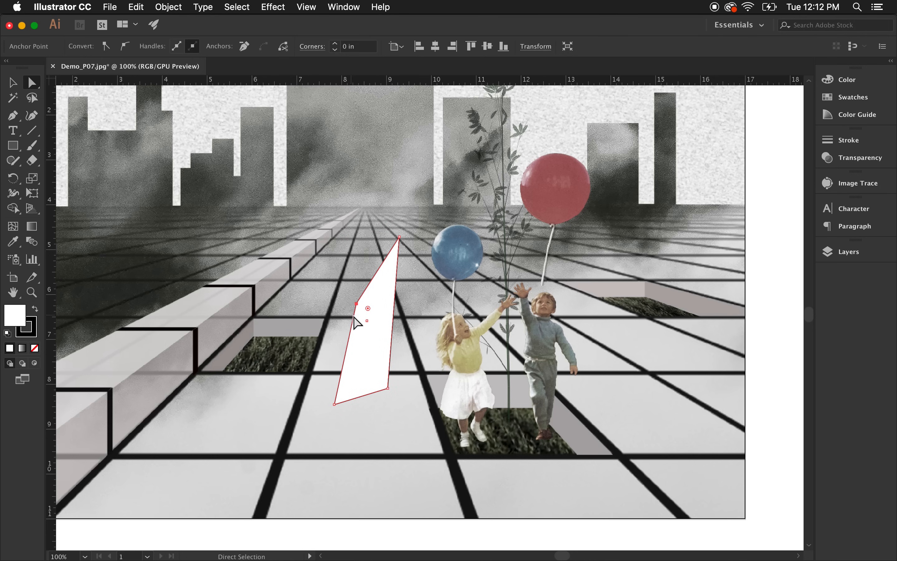
key(super+minus)
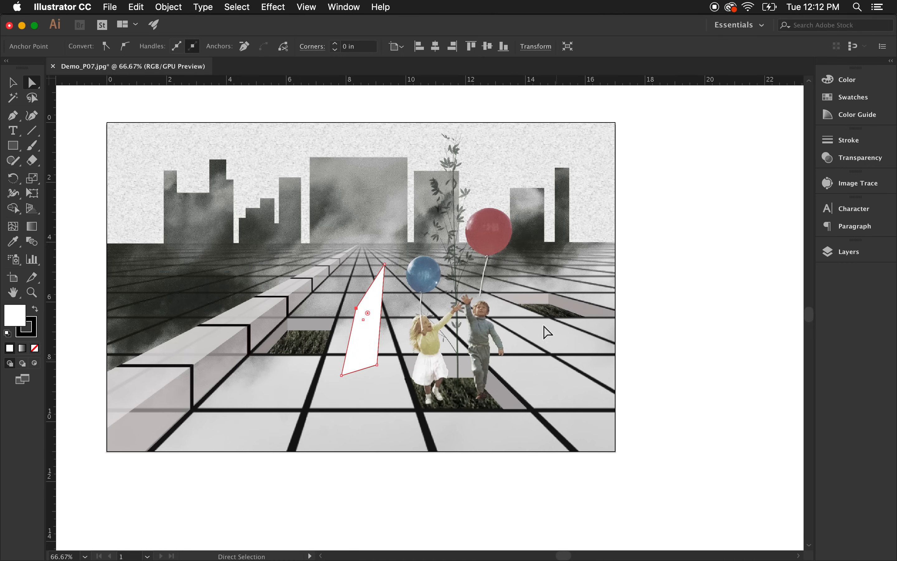
drag(385, 263, 361, 397)
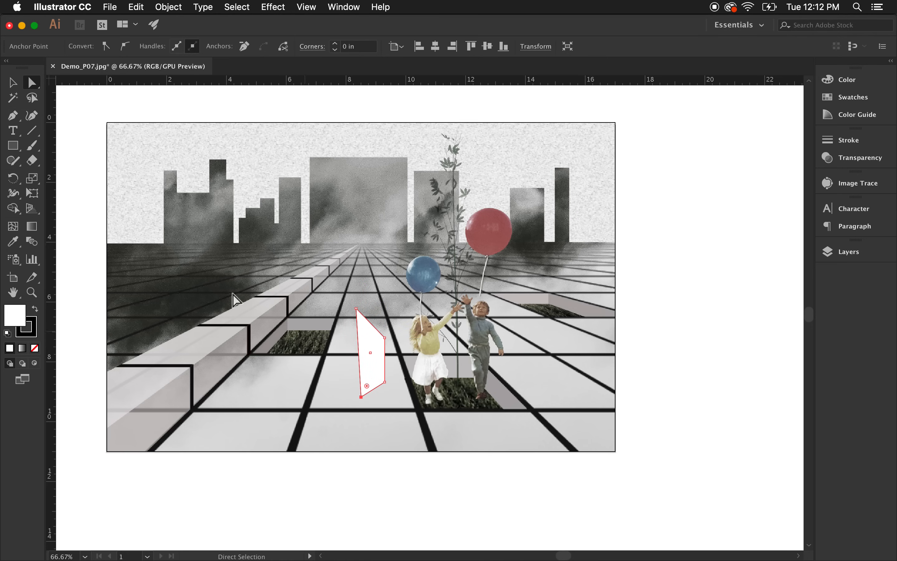
click(14, 84)
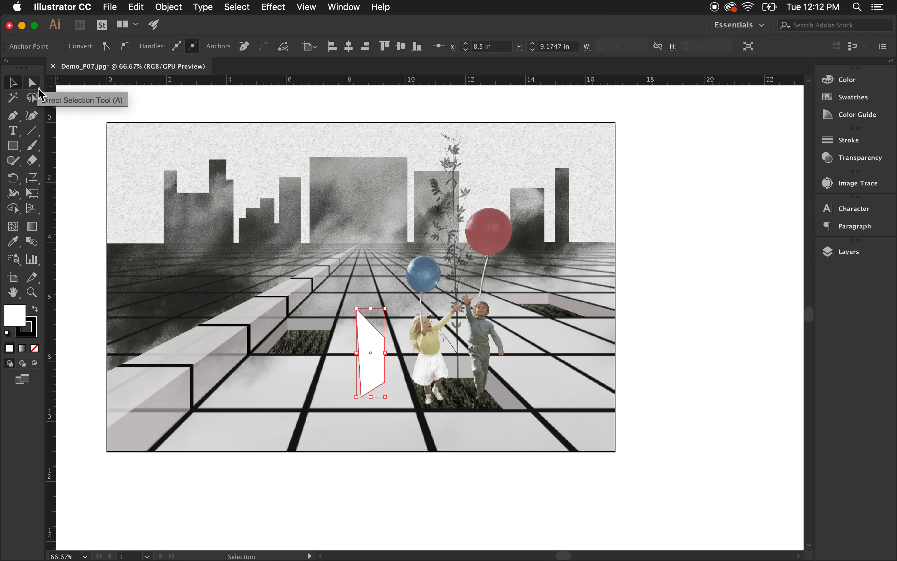
click(34, 85)
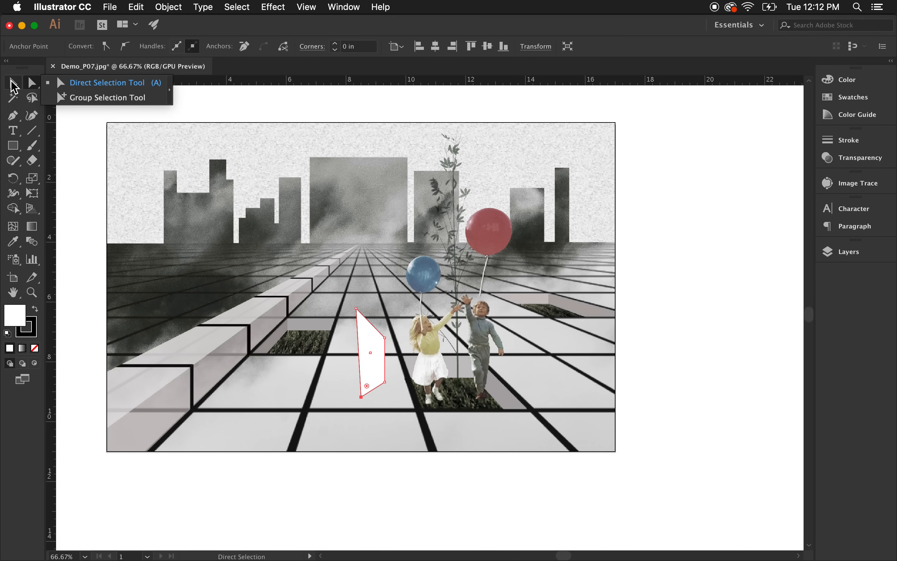
click(14, 86)
click(31, 89)
click(12, 82)
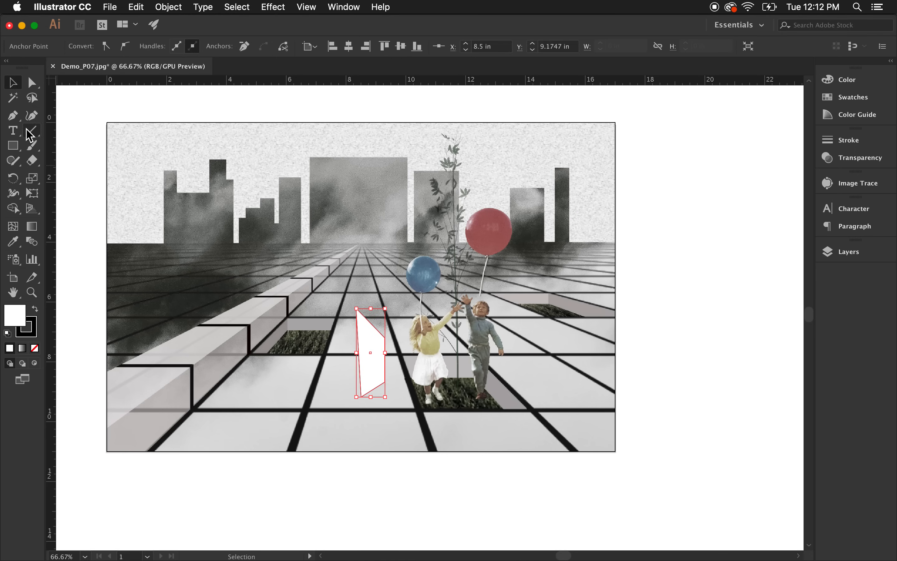
Draw a closed shield-shaped pentagon with the Pen tool on the road left of the panel.
click(13, 116)
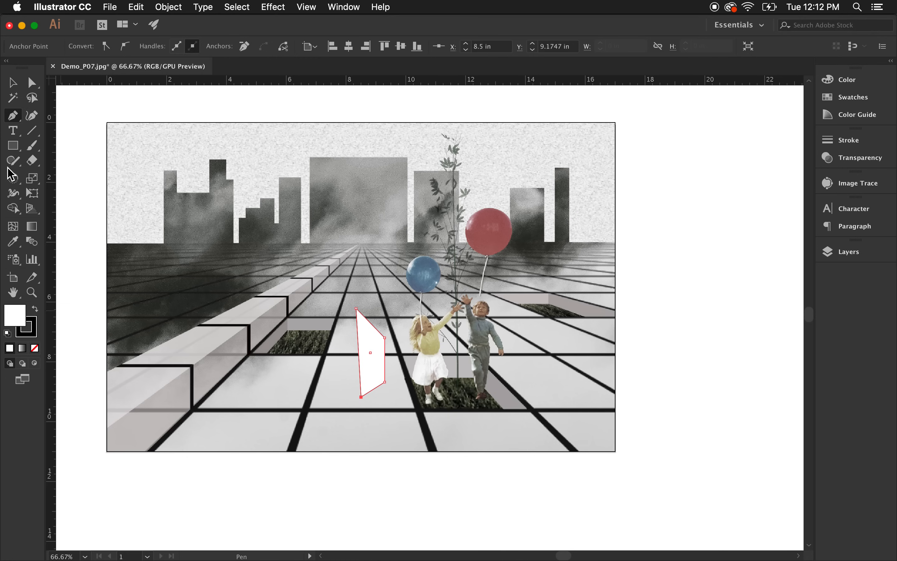
mouse_move(252, 387)
mouse_down()
mouse_move(273, 388)
mouse_move(253, 386)
mouse_up()
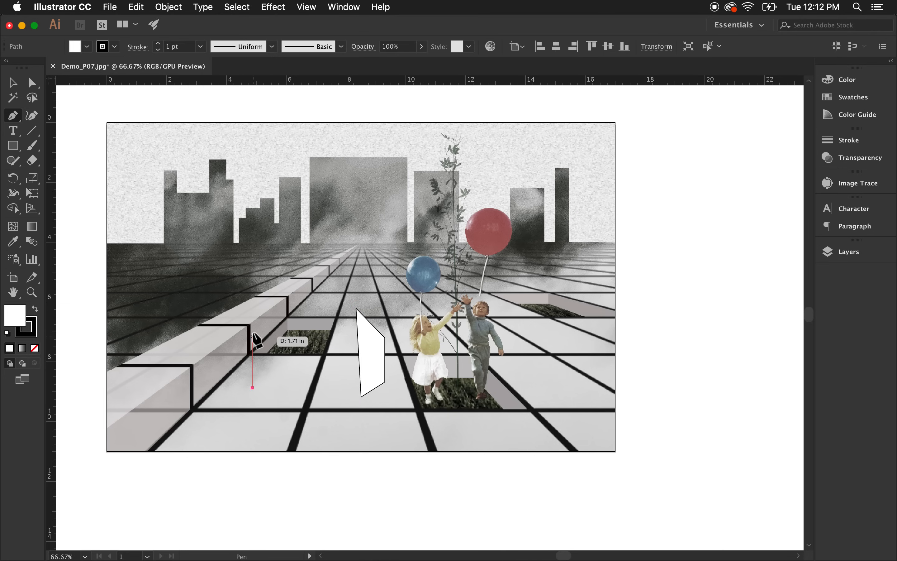
drag(253, 306, 282, 391)
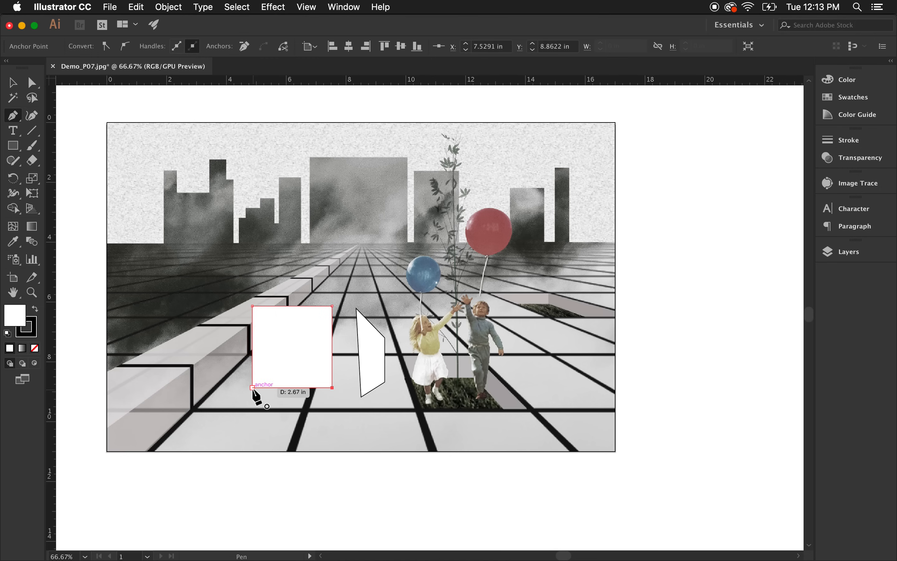
click(285, 407)
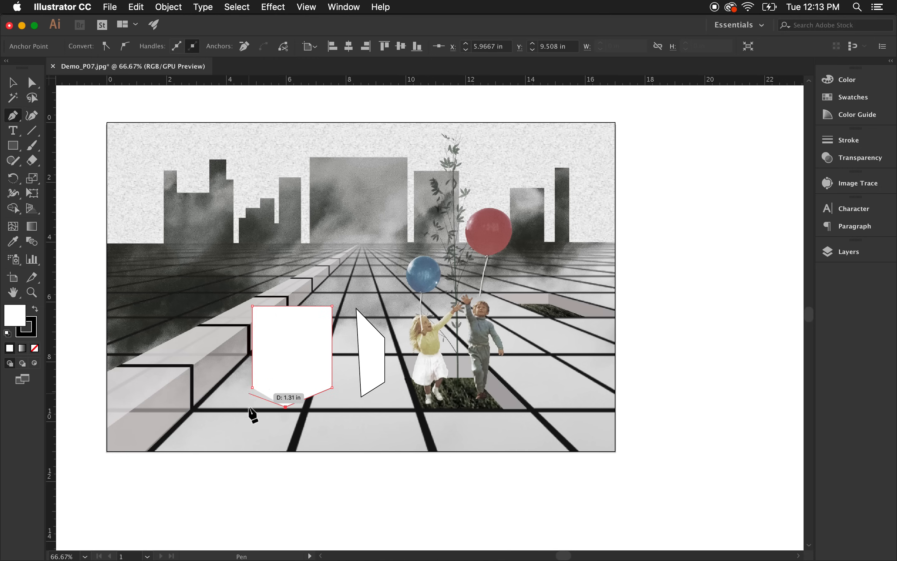
scroll(259, 405, up, 3)
scroll(259, 405, up, 2)
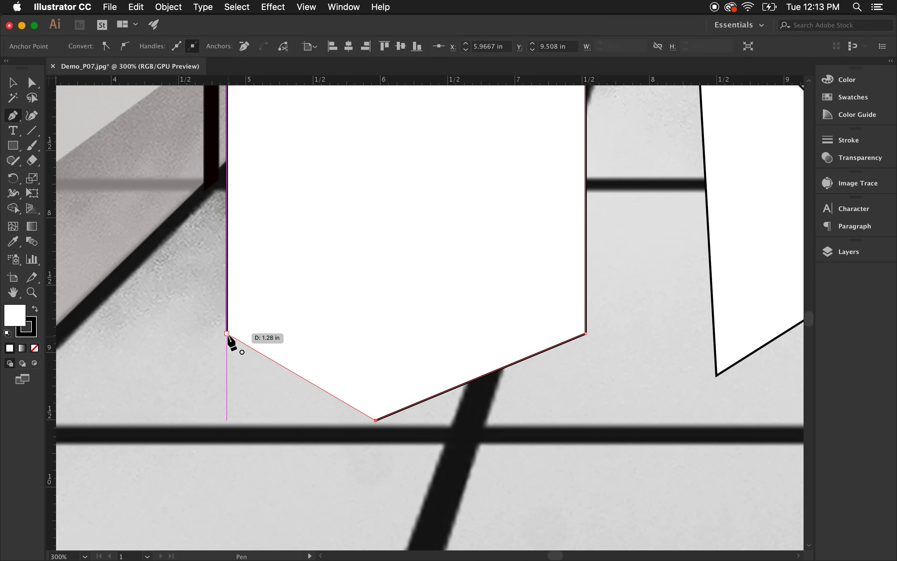
click(226, 333)
scroll(276, 388, down, 2)
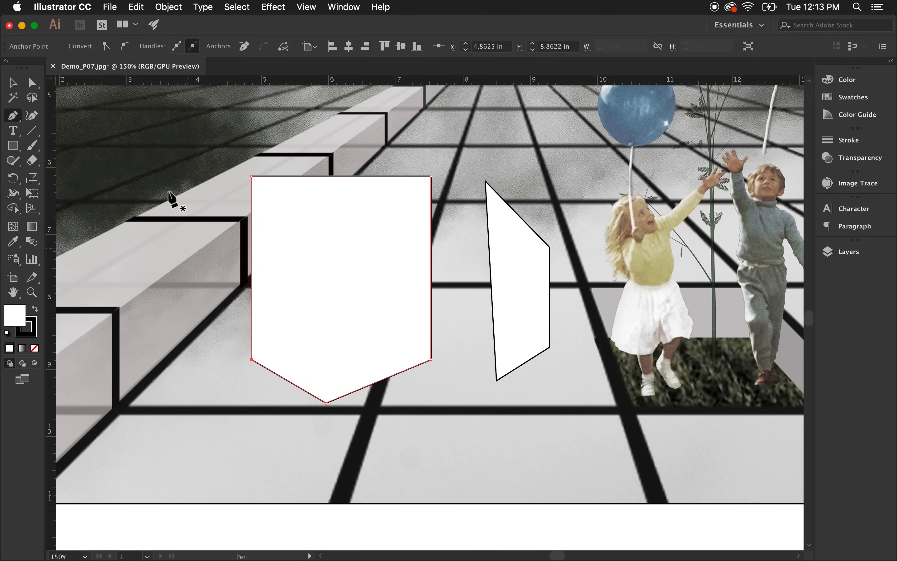
Move the shield shape up and to the left over the raised walkway.
key(super)
click(15, 85)
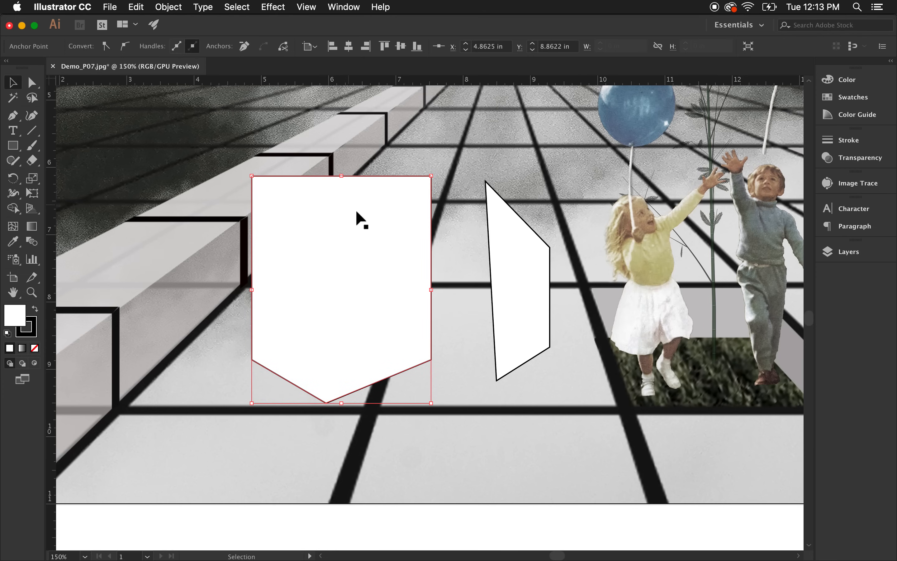
click(444, 240)
drag(432, 234, 364, 182)
click(422, 356)
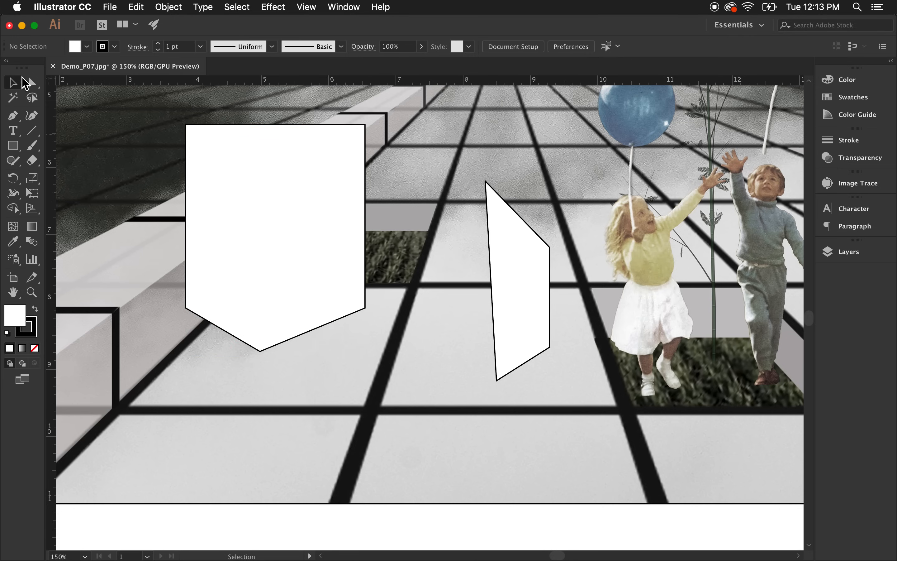
Draw a horizontal straight line about 2.2 in long below the shield with the Pen tool.
click(13, 116)
scroll(243, 423, down, 2)
click(239, 421)
click(373, 422)
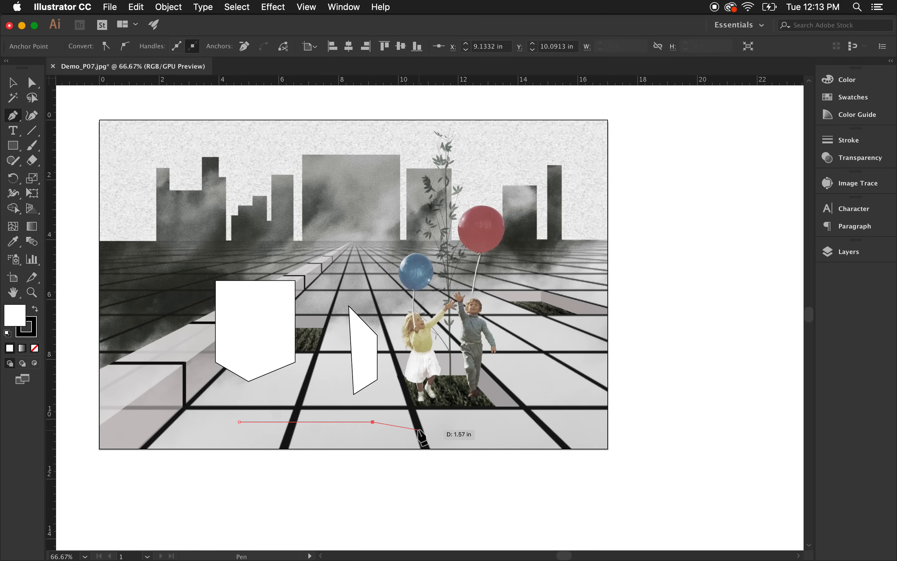
Move the line up above the top edge of the image.
click(12, 82)
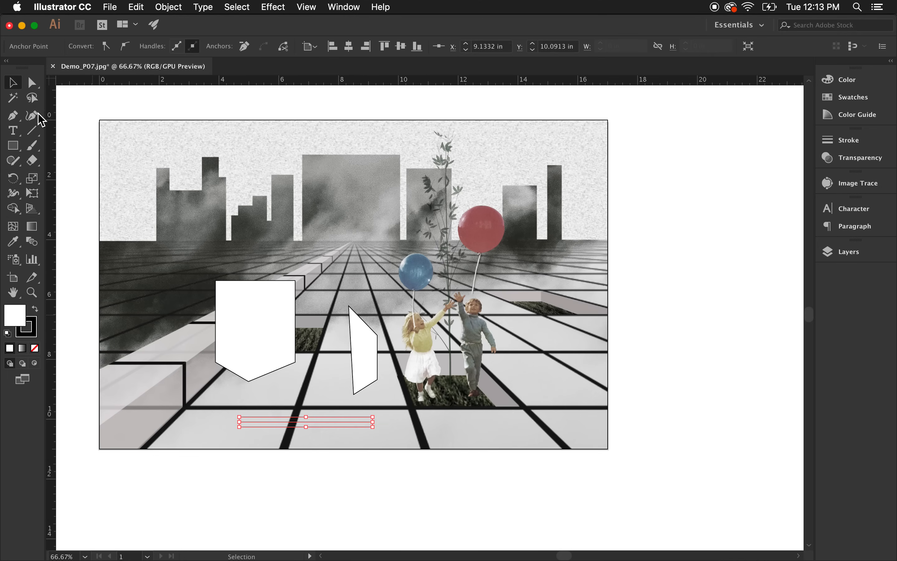
click(303, 443)
drag(304, 421, 322, 110)
click(426, 146)
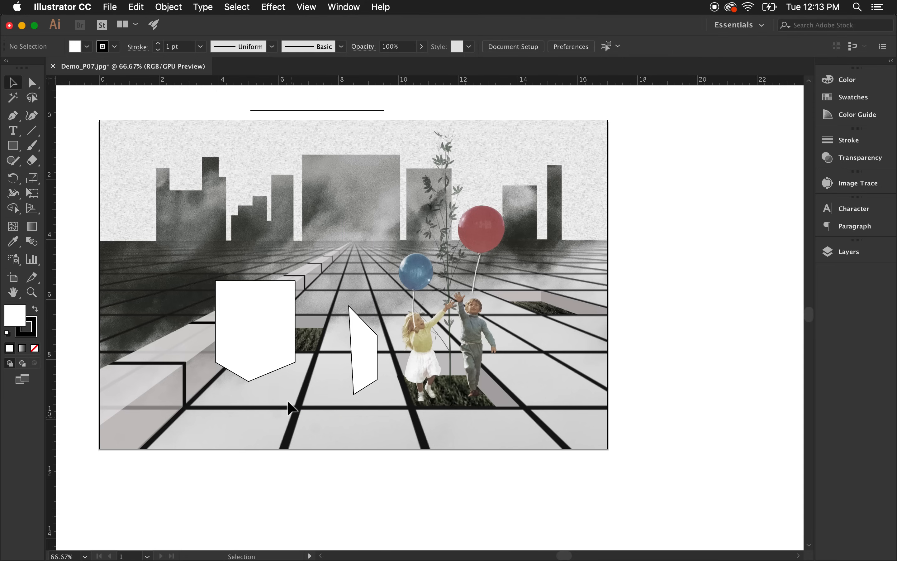
Swap the shield's fill and stroke so it has a black fill and white stroke.
click(254, 324)
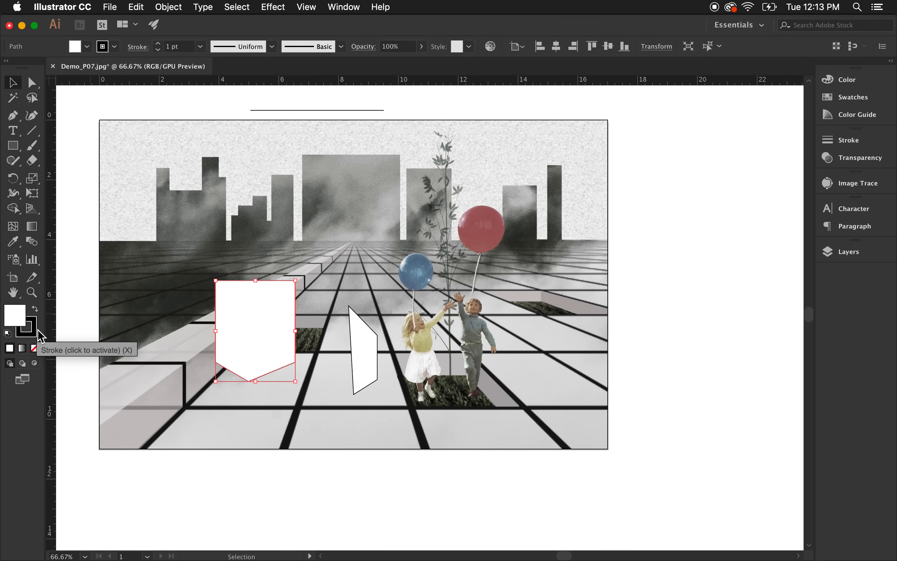
click(35, 310)
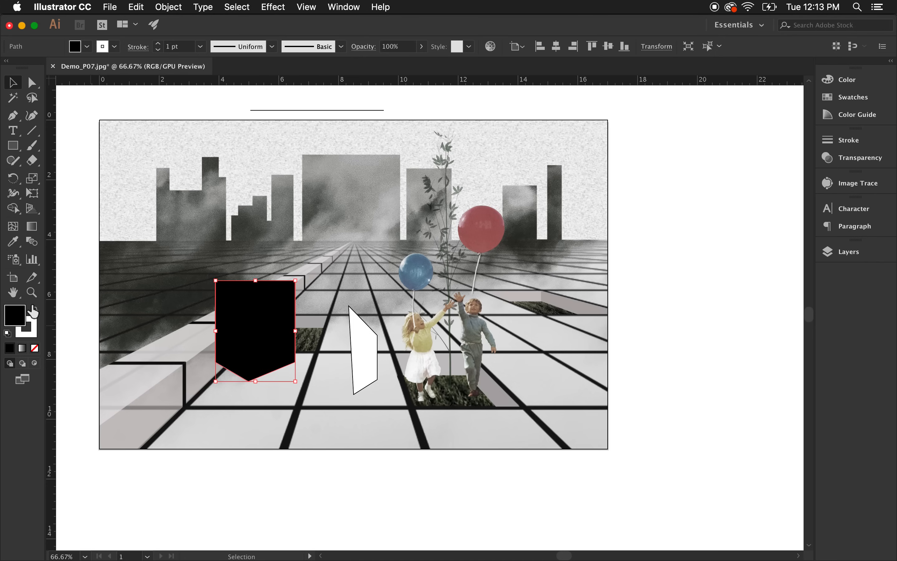
click(36, 310)
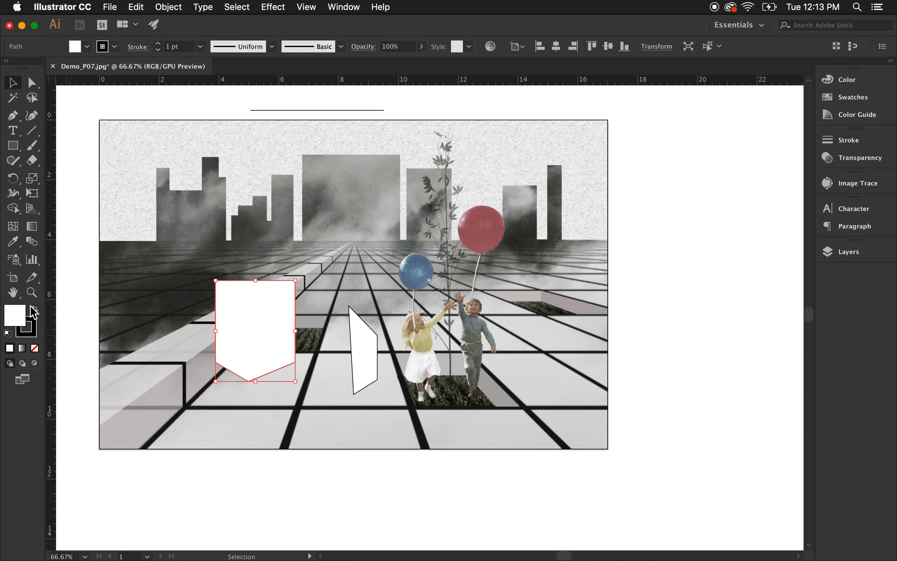
click(33, 310)
click(333, 361)
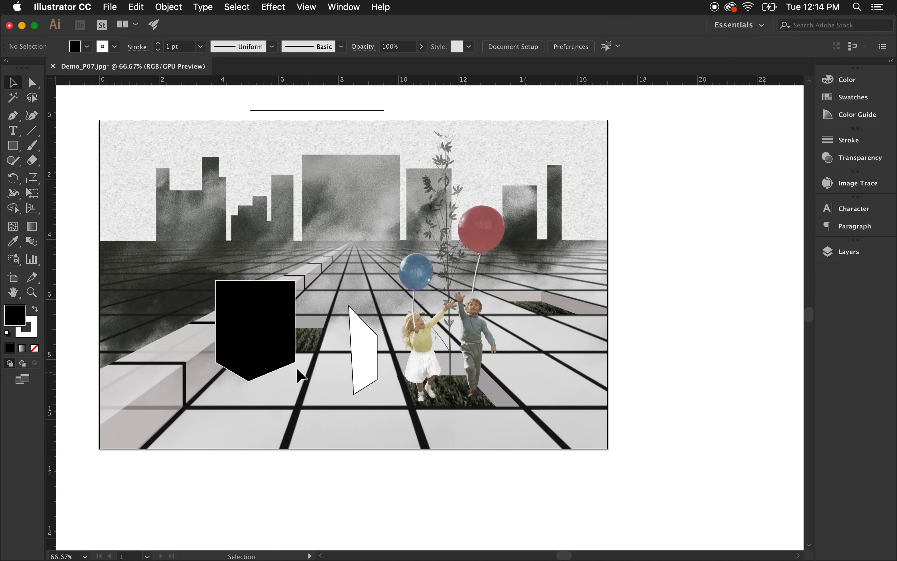
Move the shield down and right, closer to the slanted panel.
click(235, 314)
drag(234, 316, 264, 343)
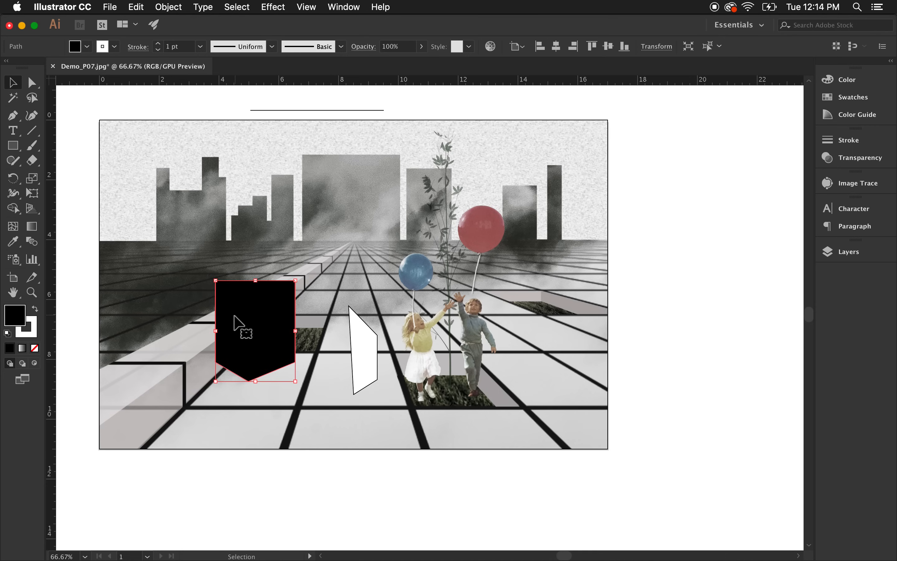
click(336, 392)
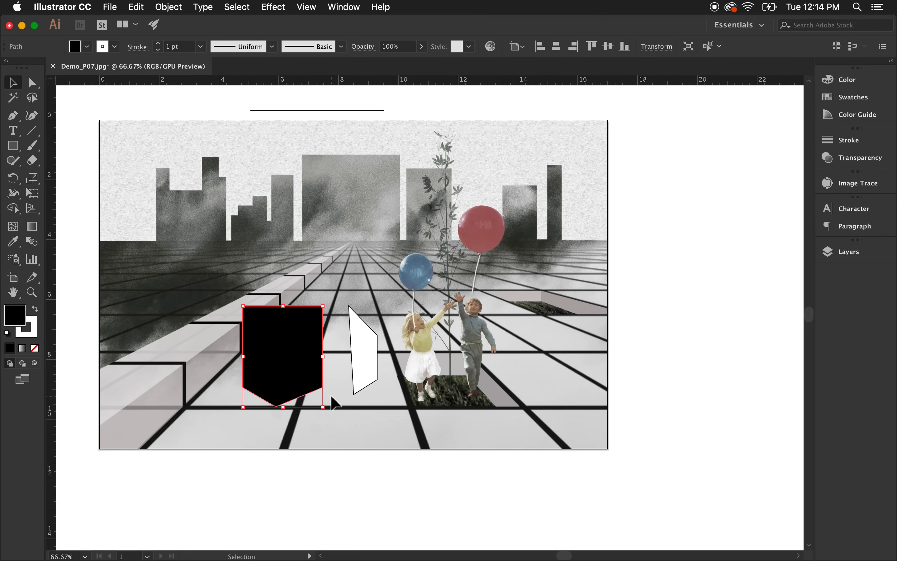
Set the shield's fill to a periwinkle blue in the Color Picker.
click(278, 362)
double_click(25, 318)
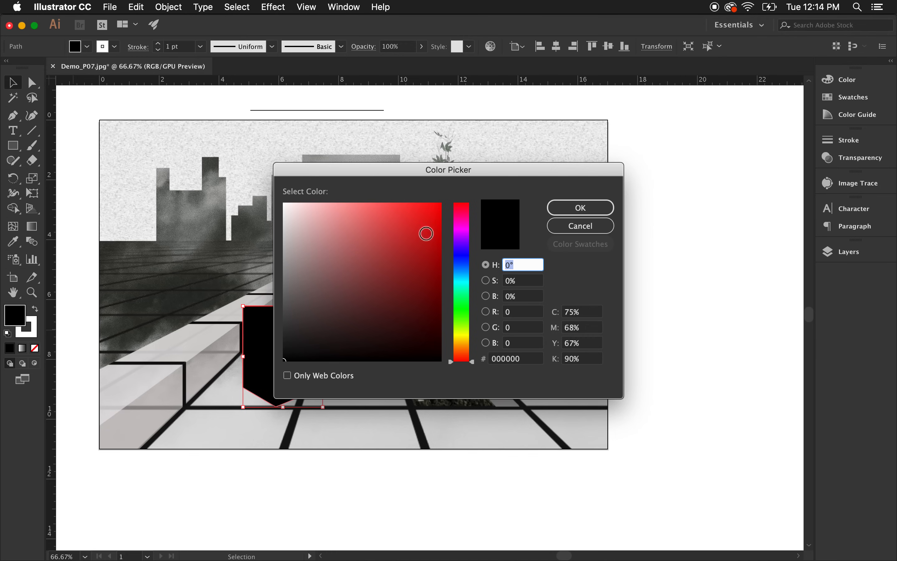
mouse_move(383, 246)
mouse_down()
mouse_move(427, 237)
mouse_move(431, 212)
mouse_move(343, 210)
mouse_move(456, 231)
mouse_move(398, 224)
mouse_up()
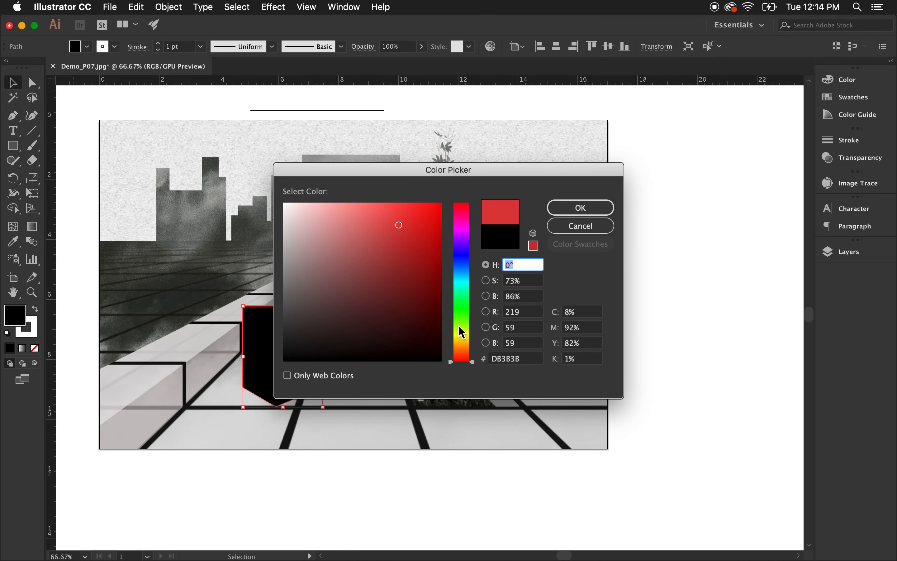
drag(458, 325, 464, 303)
drag(420, 262, 423, 245)
mouse_move(470, 304)
mouse_down()
mouse_move(469, 323)
mouse_move(473, 213)
mouse_up()
mouse_move(423, 243)
mouse_down()
mouse_move(429, 216)
mouse_move(336, 223)
mouse_move(298, 238)
mouse_move(308, 253)
mouse_move(341, 202)
mouse_move(312, 214)
mouse_up()
mouse_move(452, 224)
mouse_down()
mouse_move(470, 237)
mouse_move(470, 264)
mouse_move(467, 258)
mouse_up()
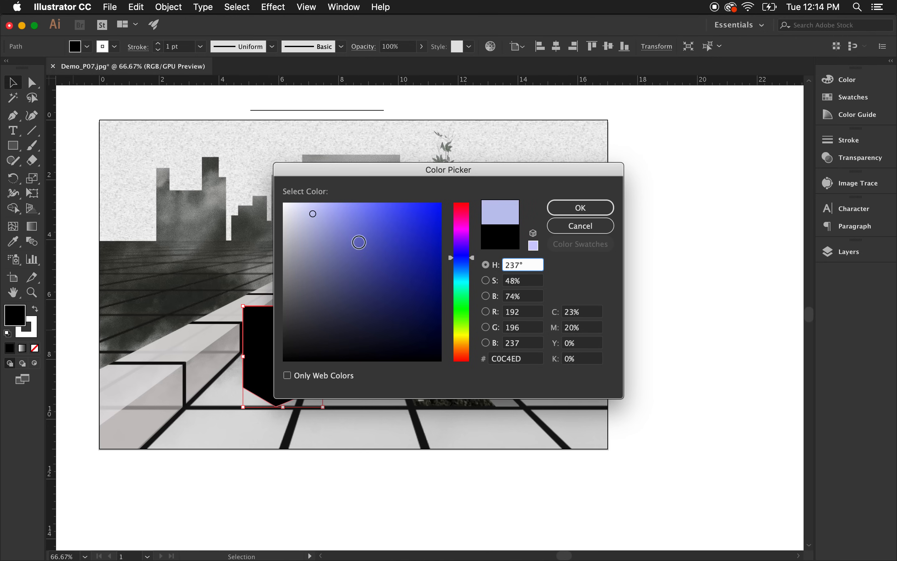
drag(359, 243, 338, 234)
click(580, 207)
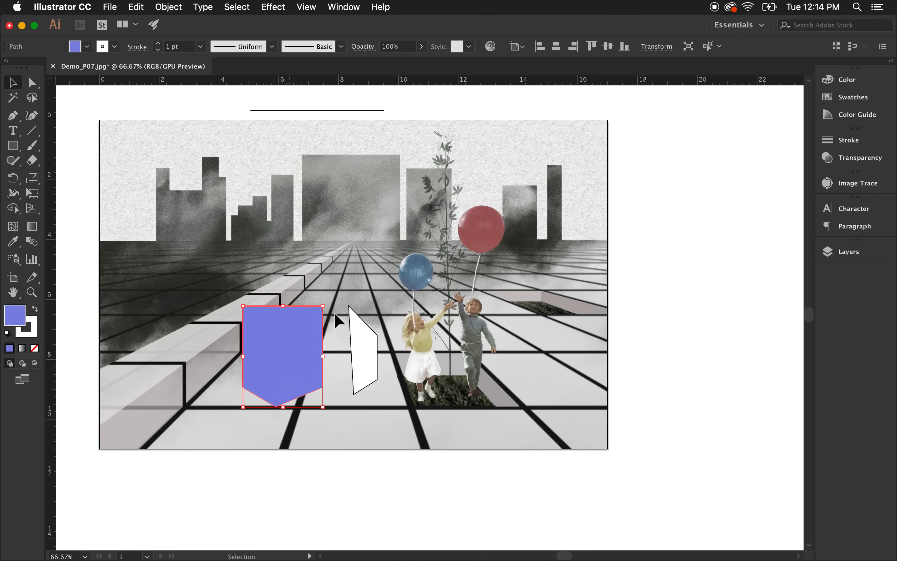
Select the shield and give its stroke a red colour.
click(351, 252)
click(300, 335)
double_click(34, 338)
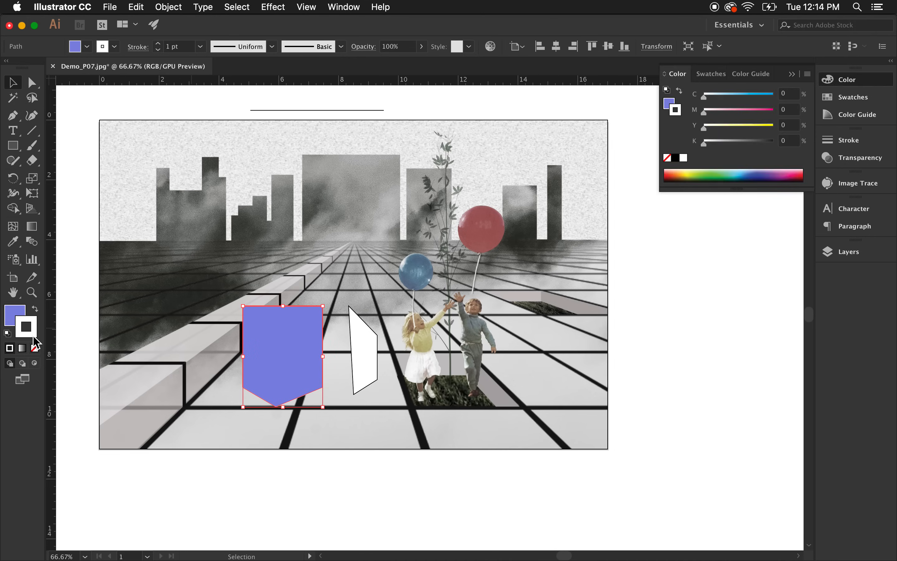
mouse_move(327, 256)
mouse_down()
mouse_move(362, 270)
mouse_move(406, 226)
mouse_move(396, 271)
mouse_move(429, 279)
mouse_move(428, 262)
mouse_move(402, 295)
mouse_move(381, 247)
mouse_move(372, 252)
mouse_up()
click(597, 207)
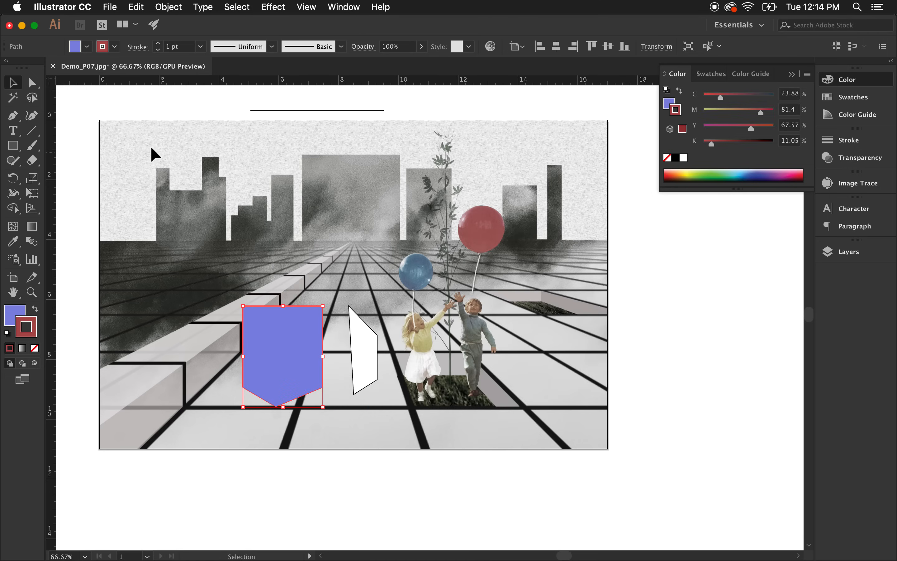
Reselect the shield and mix its fill with the CMYK sliders to C 32, M 47, Y 56, K 22.
click(293, 275)
click(291, 343)
click(154, 286)
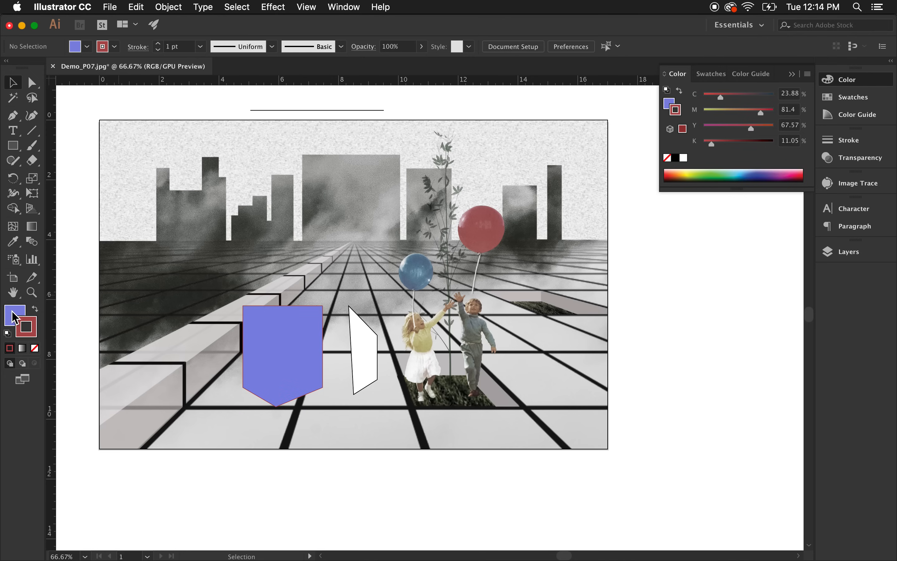
click(293, 337)
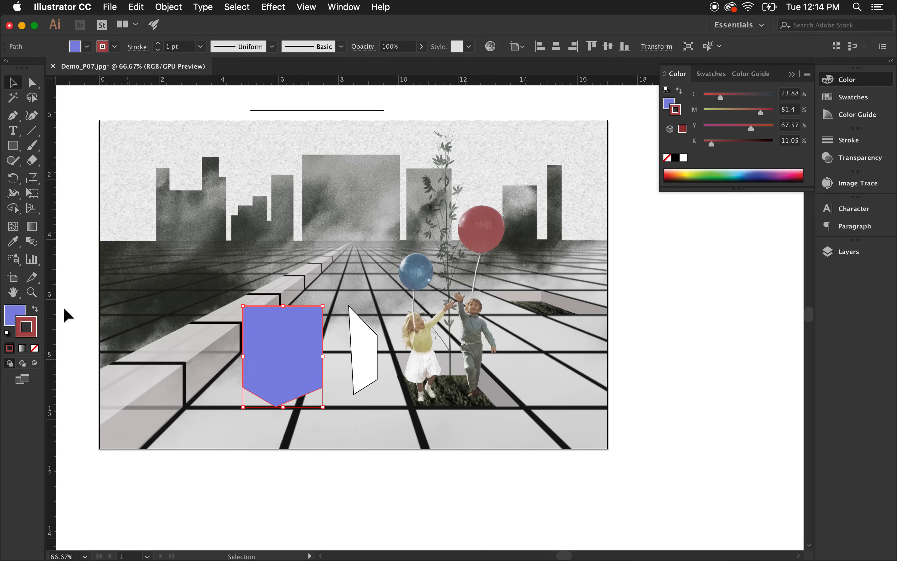
click(13, 314)
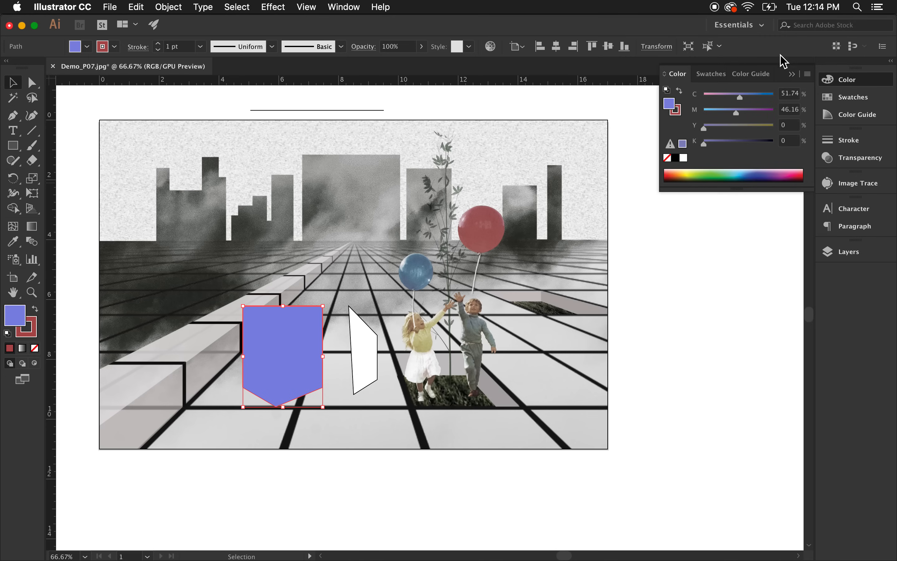
drag(768, 187, 752, 275)
click(750, 95)
click(726, 95)
click(718, 111)
click(737, 110)
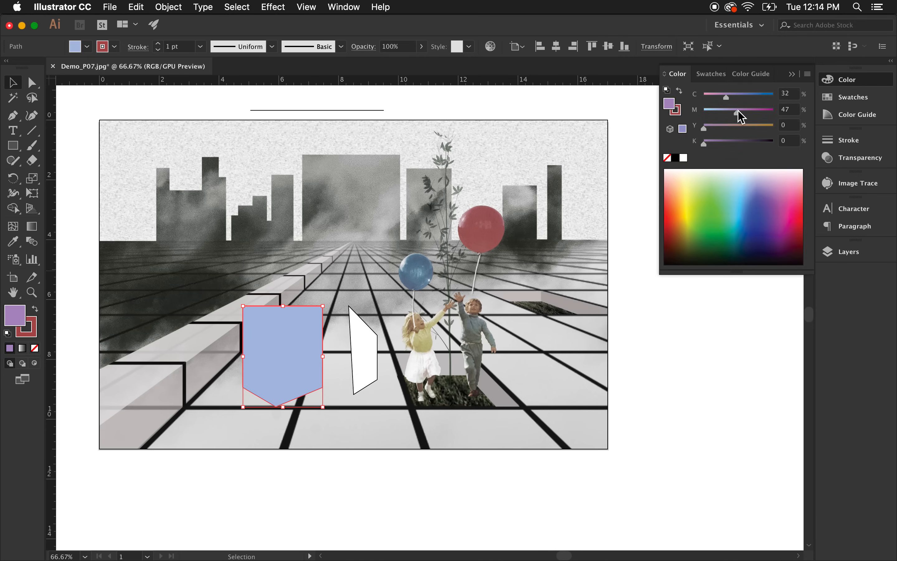
click(719, 140)
click(722, 126)
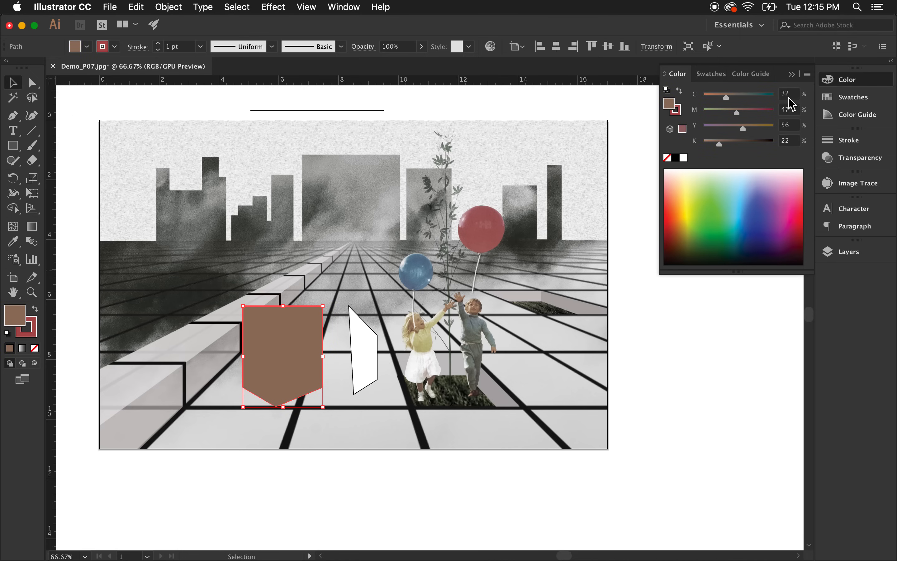
Change the fill's cyan to 40 and magenta to 31 for an olive green, then deselect.
click(725, 111)
click(756, 95)
click(732, 96)
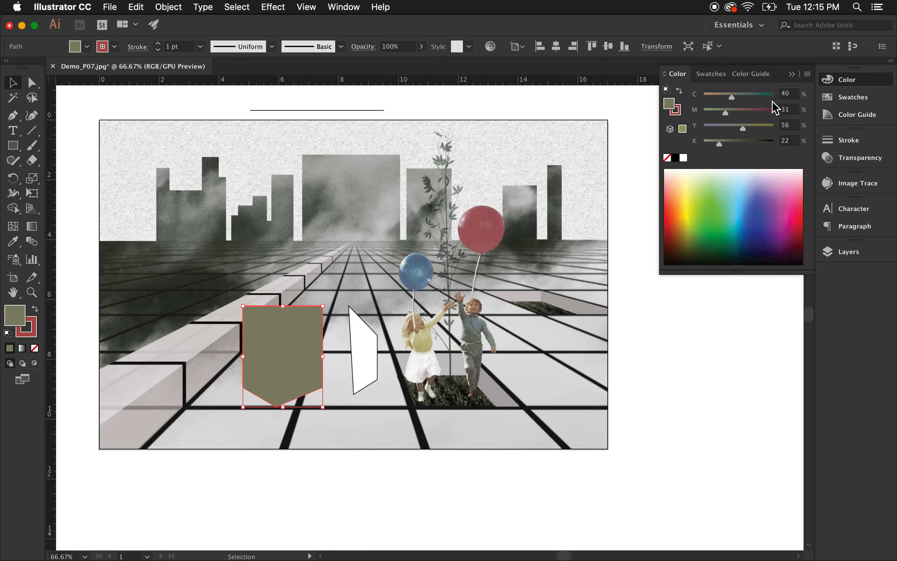
click(374, 265)
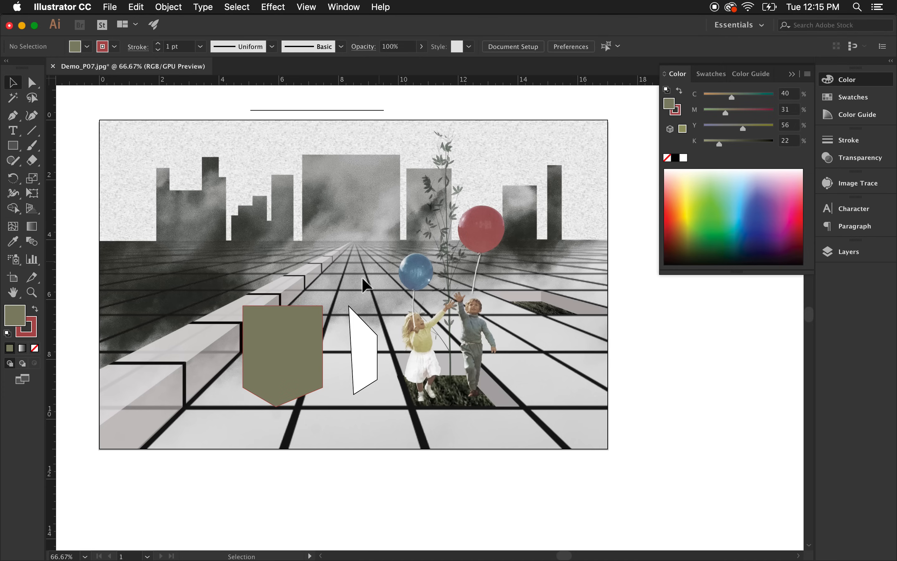
Set the shield's fill to an orange of C 11, M 64, Y 84, K 19, then pick a purple from the spectrum.
click(304, 327)
drag(724, 113, 712, 97)
drag(743, 128, 725, 128)
click(763, 128)
click(736, 144)
click(717, 144)
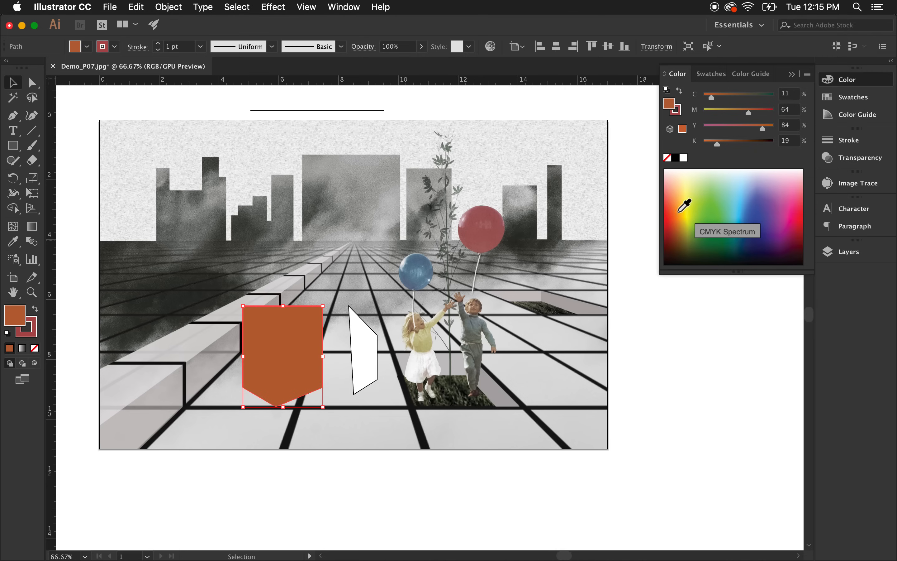
drag(788, 202, 811, 155)
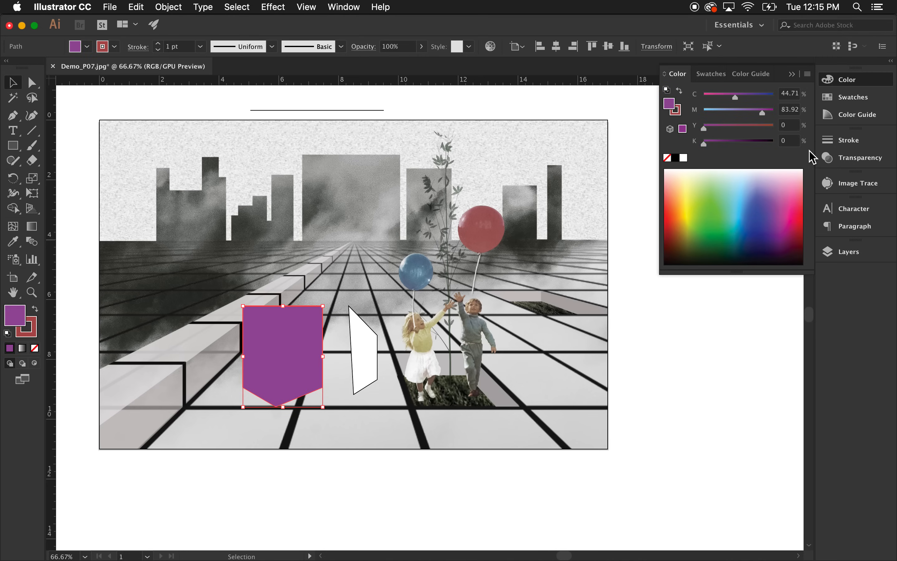
Create a new swatch of R 153, G 215, B 64 and apply it as the shield's fill.
click(849, 101)
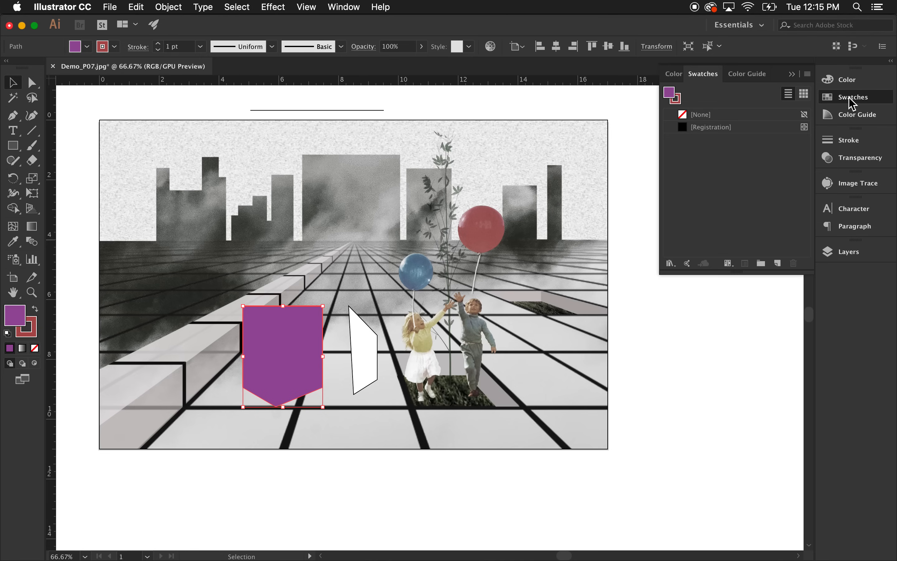
drag(758, 274, 687, 351)
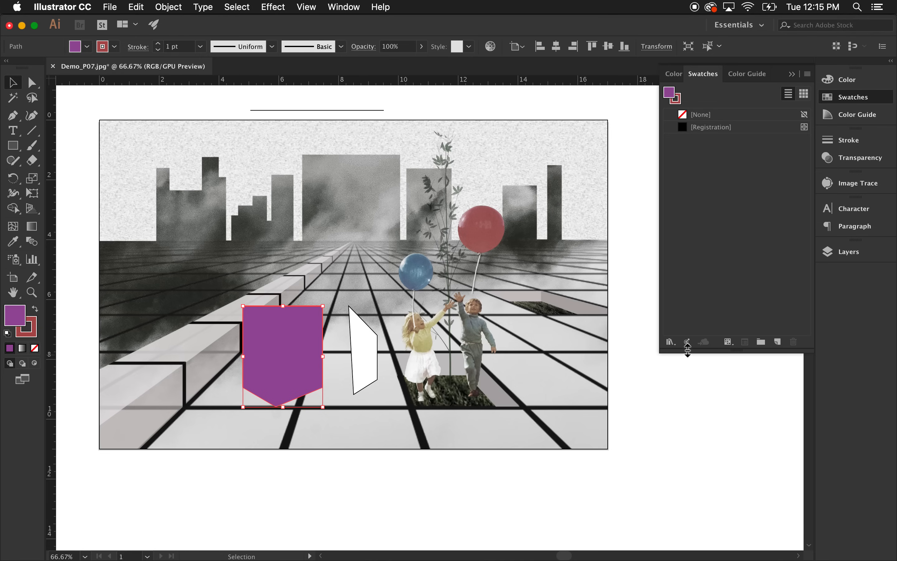
click(779, 344)
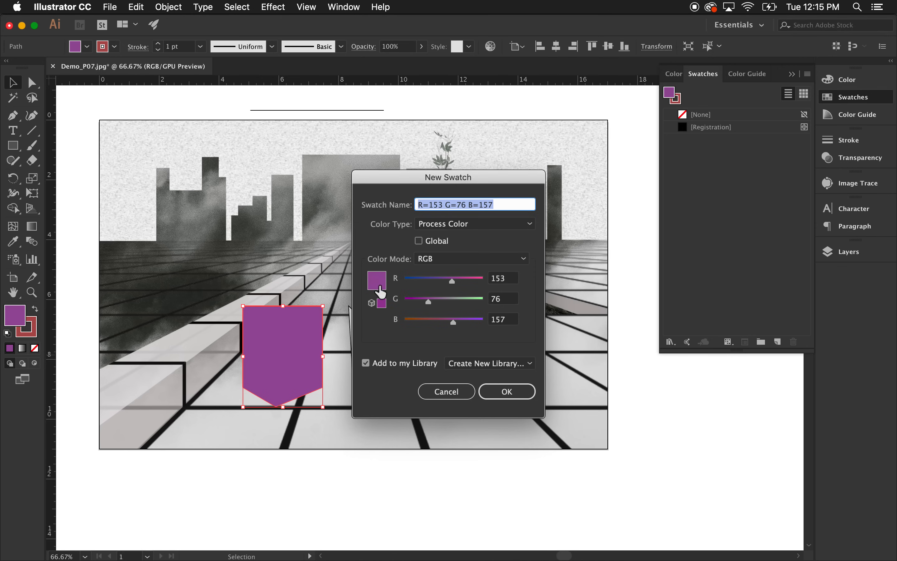
drag(456, 300, 424, 322)
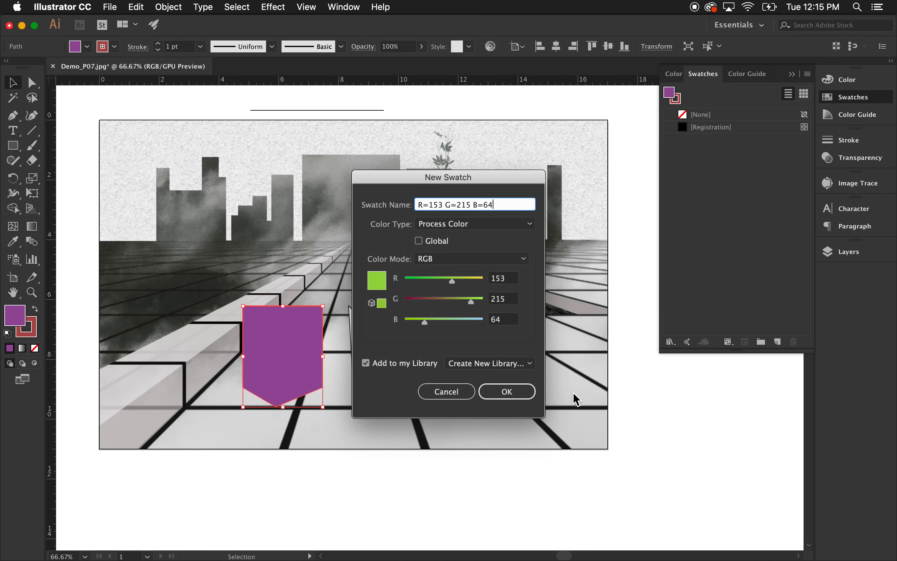
click(502, 396)
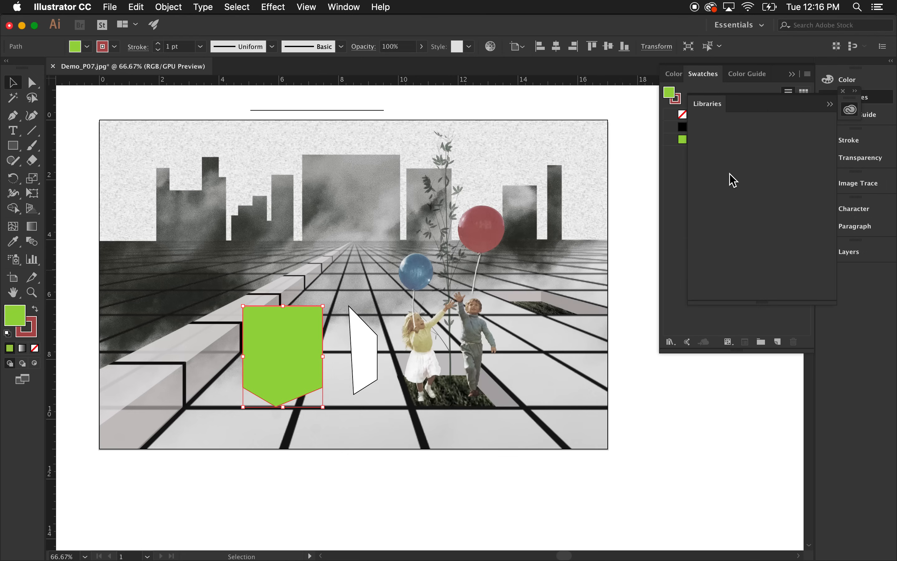
Dismiss the Libraries panel and deselect the shield.
drag(823, 111, 772, 148)
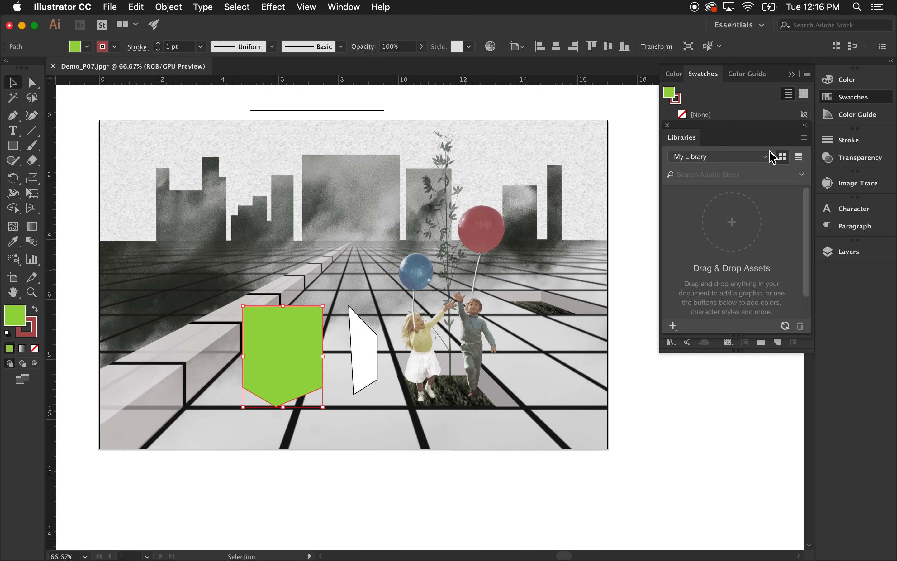
click(668, 125)
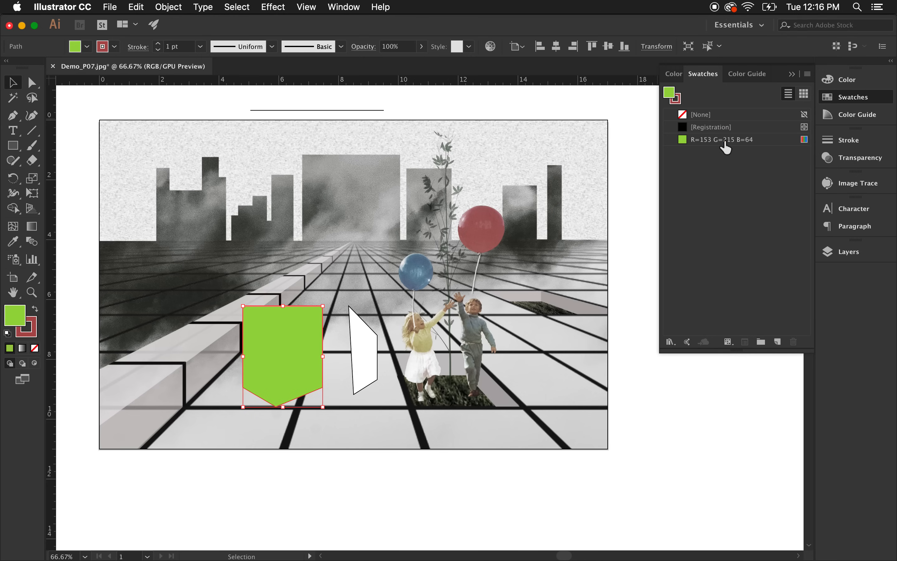
click(688, 144)
click(459, 204)
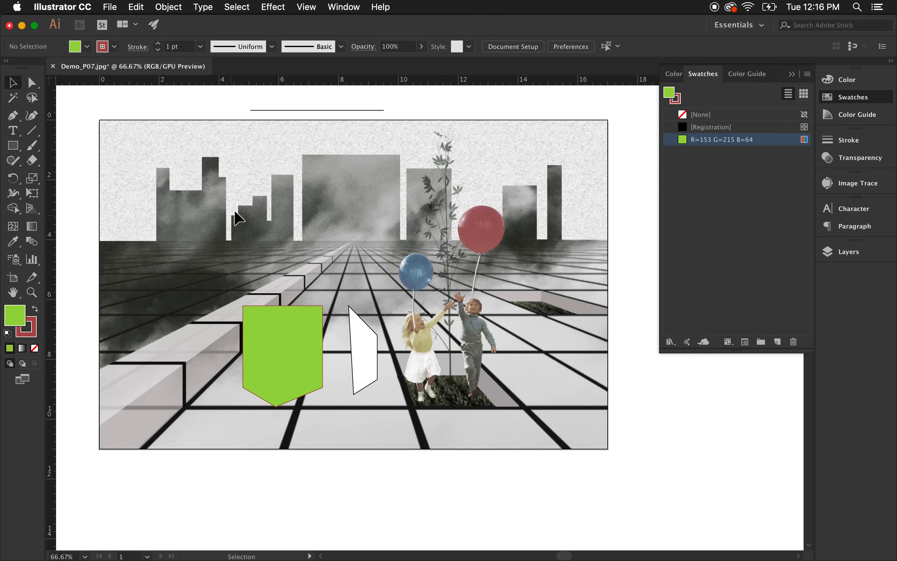
Draw two small rectangles, one on the floor right of the children and one beside the tall right building.
click(14, 146)
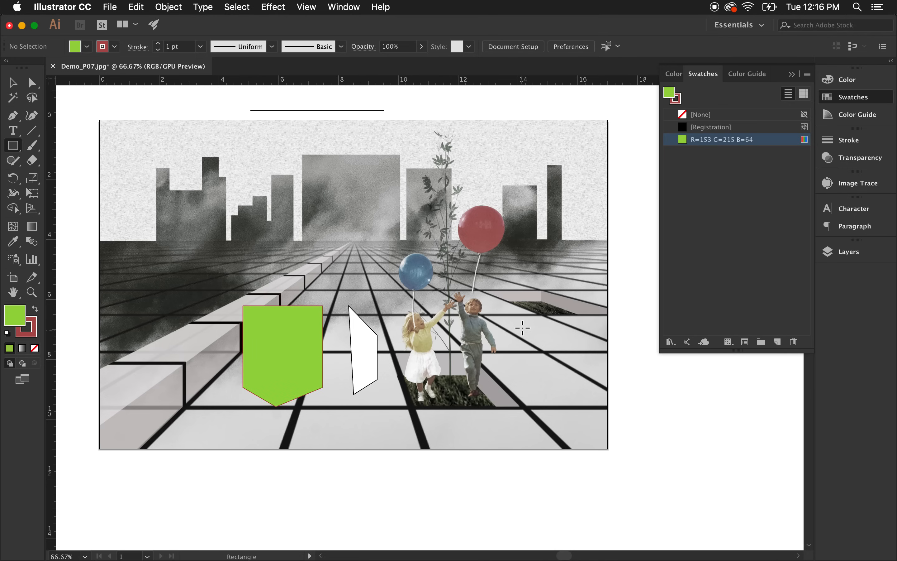
drag(523, 328, 560, 394)
mouse_move(544, 204)
mouse_down()
mouse_move(580, 255)
mouse_move(579, 248)
mouse_up()
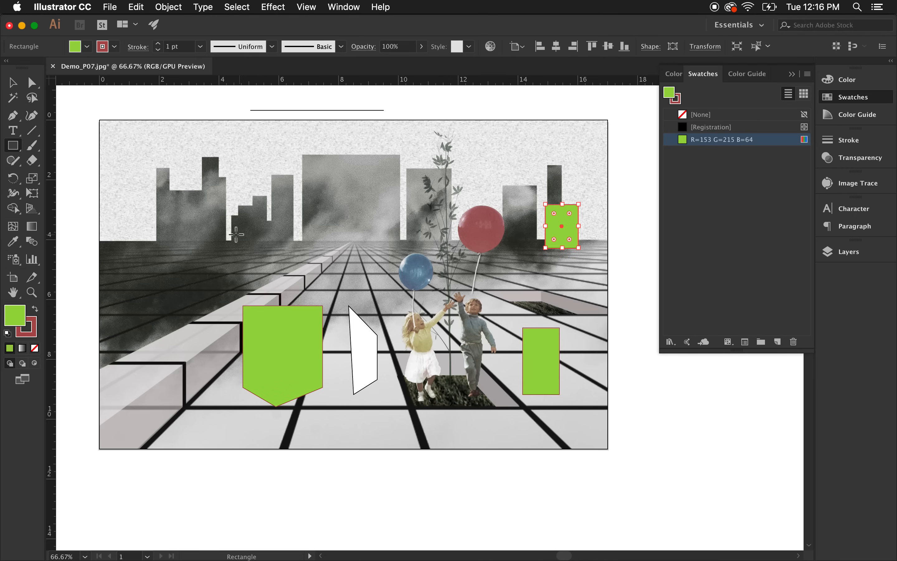
Recolour the upper rectangle with a black stroke and the new green swatch as its fill.
click(19, 88)
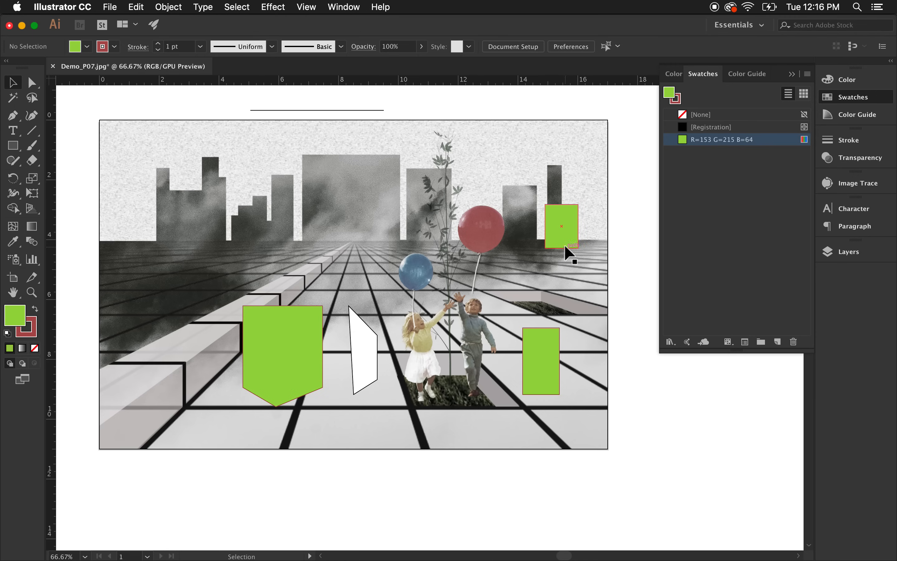
click(34, 309)
click(420, 288)
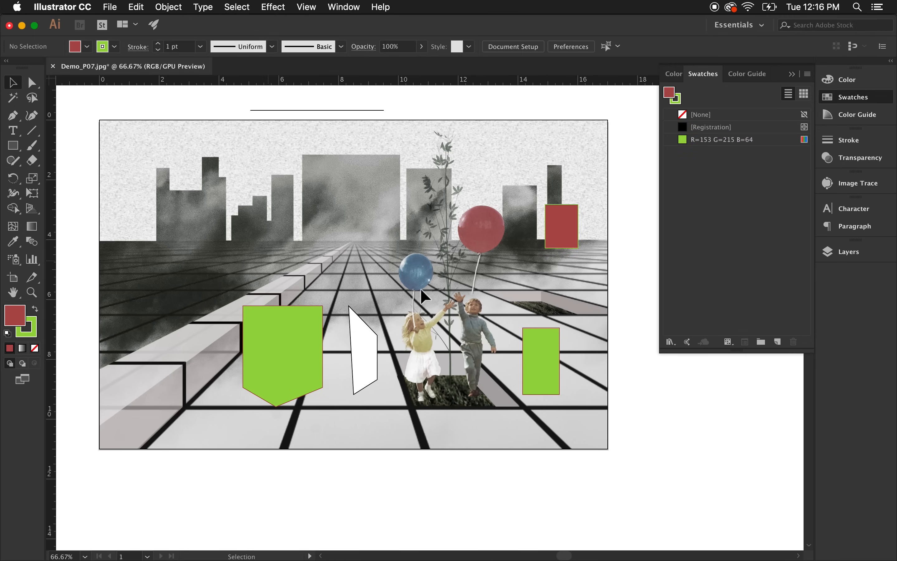
click(558, 228)
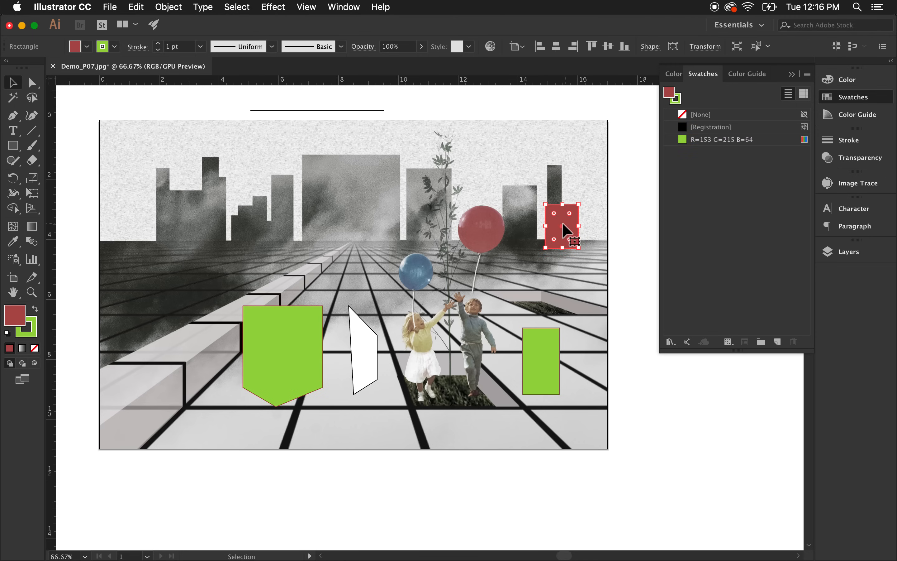
click(8, 333)
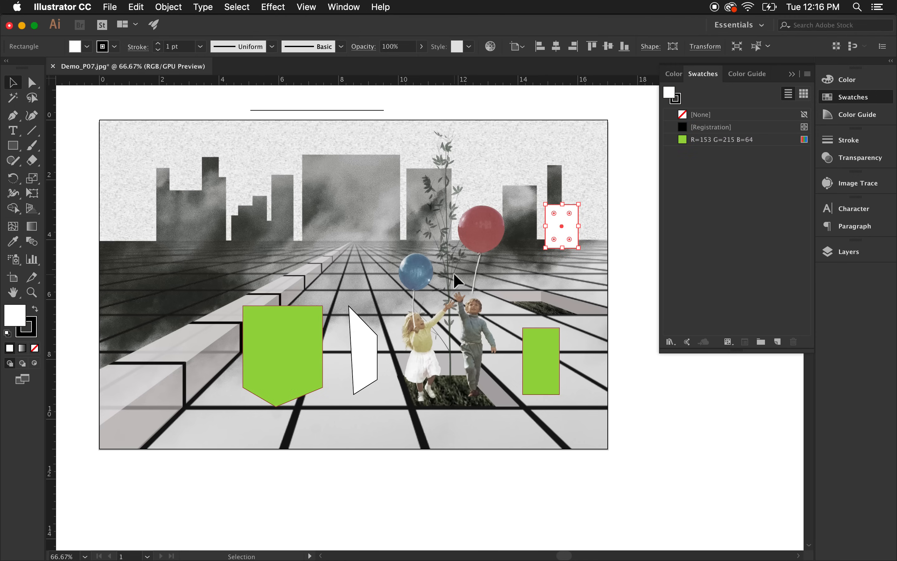
click(591, 266)
click(560, 228)
click(567, 250)
click(567, 241)
click(683, 140)
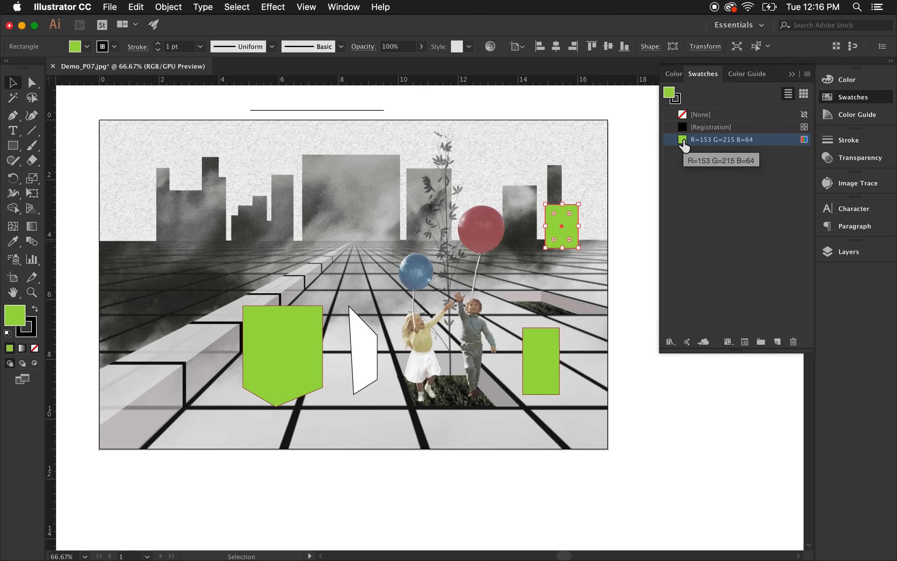
Move the upper rectangle down and right onto the floor near the image's right edge.
click(589, 246)
drag(558, 229, 644, 308)
drag(575, 283, 574, 283)
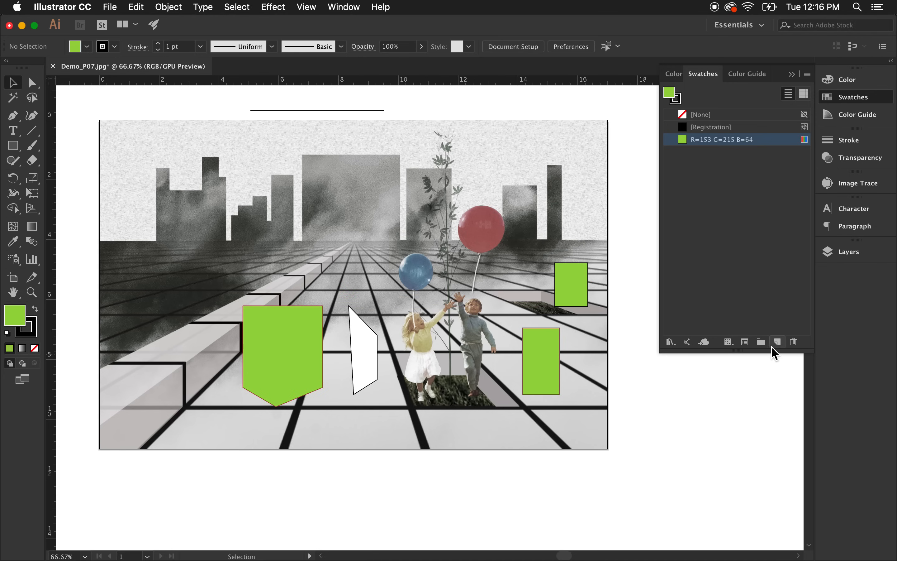
Open the Foods Ice Cream swatch library, enlarge its panel to browse the colours, and close it.
click(670, 343)
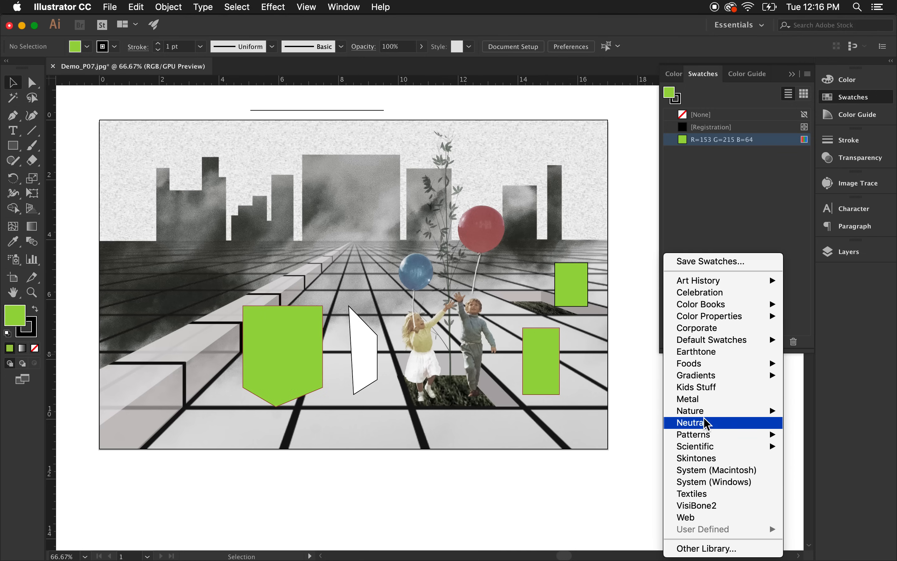
click(733, 238)
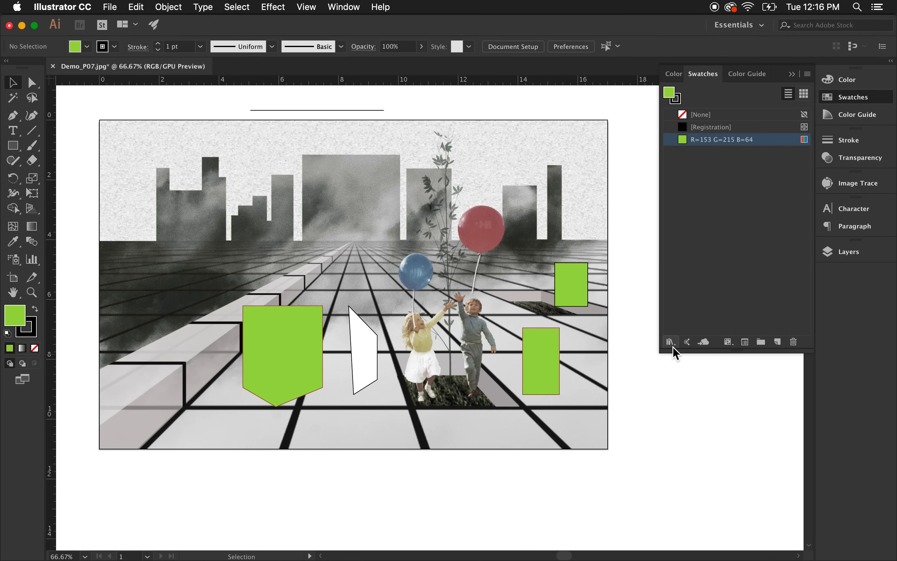
click(670, 342)
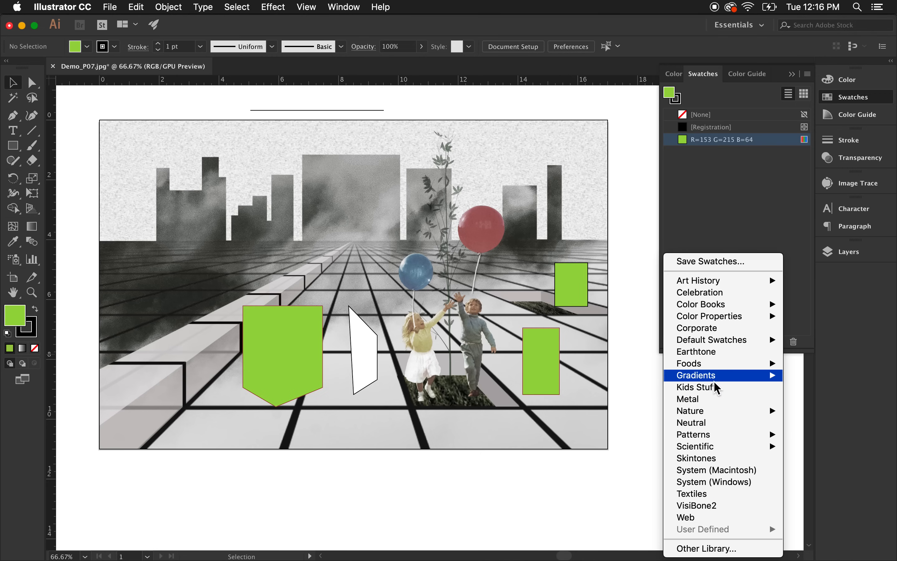
mouse_move(716, 381)
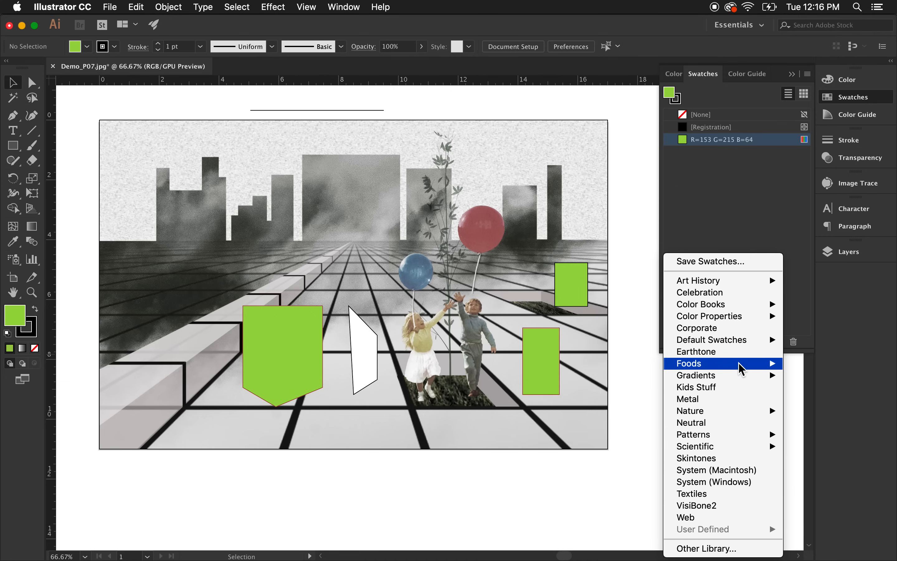
click(815, 387)
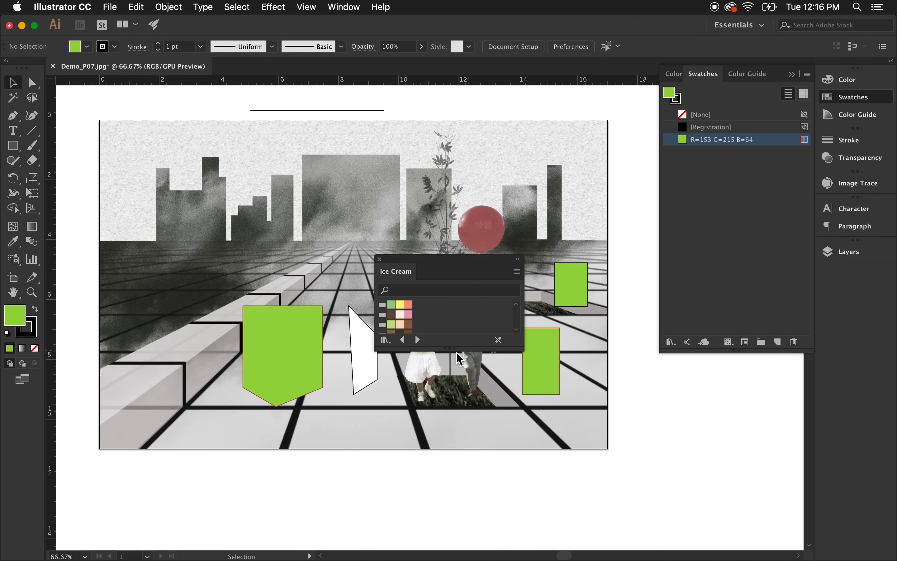
drag(453, 347, 462, 481)
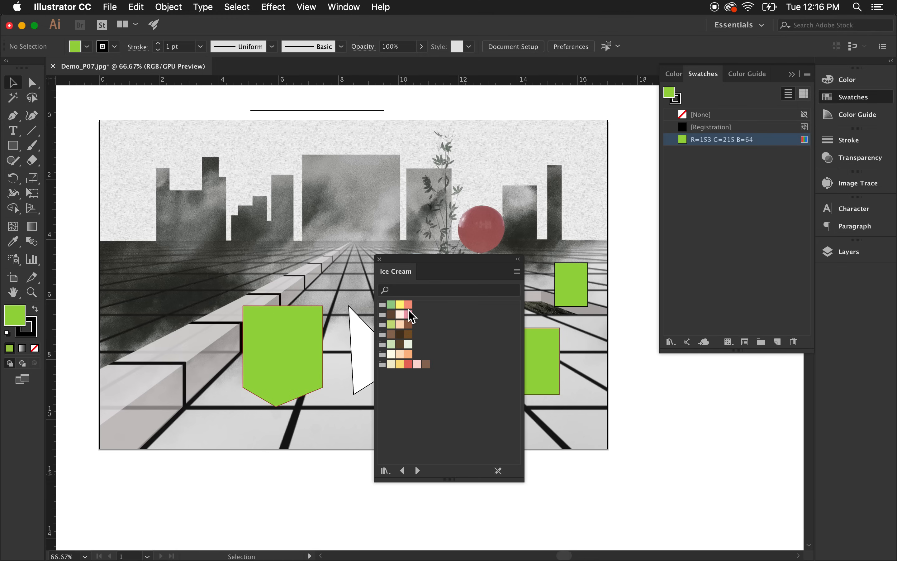
click(379, 258)
Open the Art History Pop Art swatch library, enlarge its panel, try a blue and a magenta swatch, and close it.
click(671, 341)
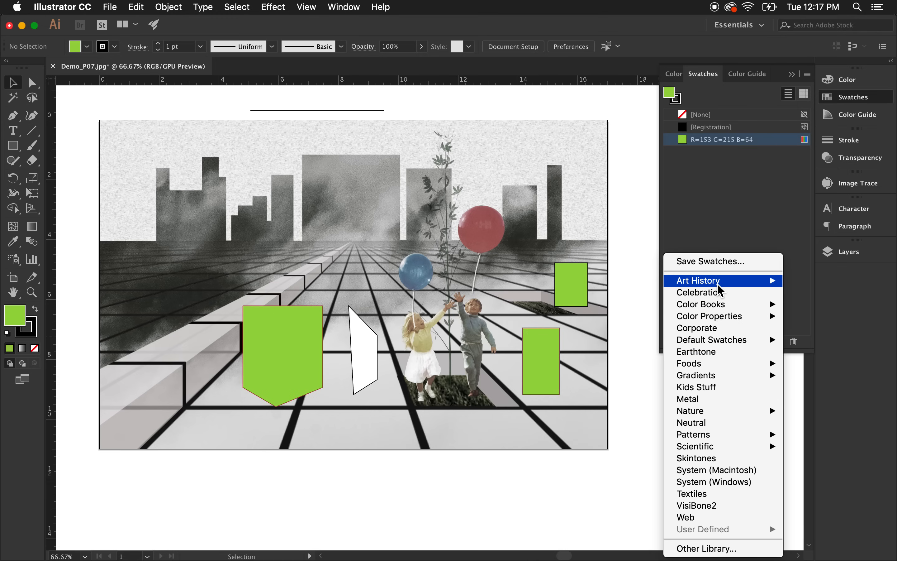
mouse_move(719, 285)
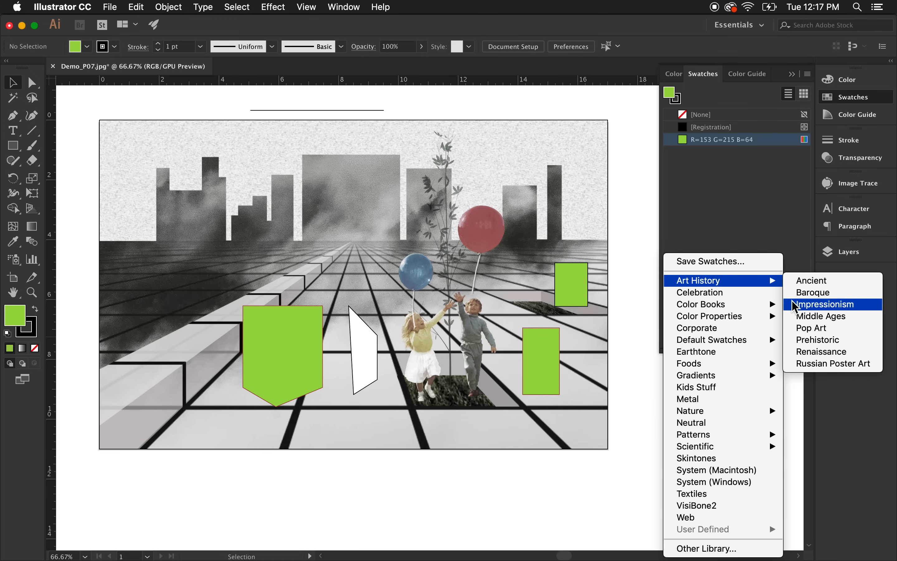
click(812, 328)
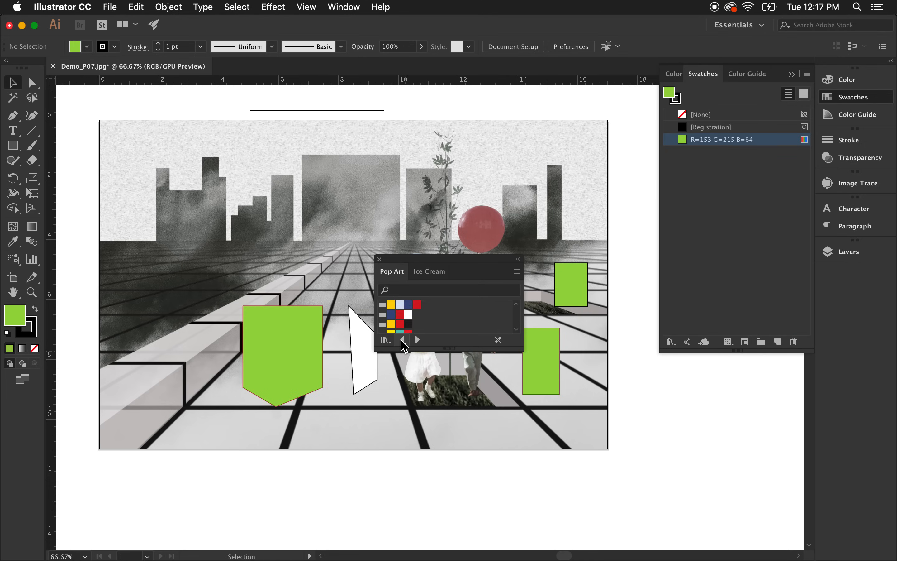
drag(425, 347, 413, 458)
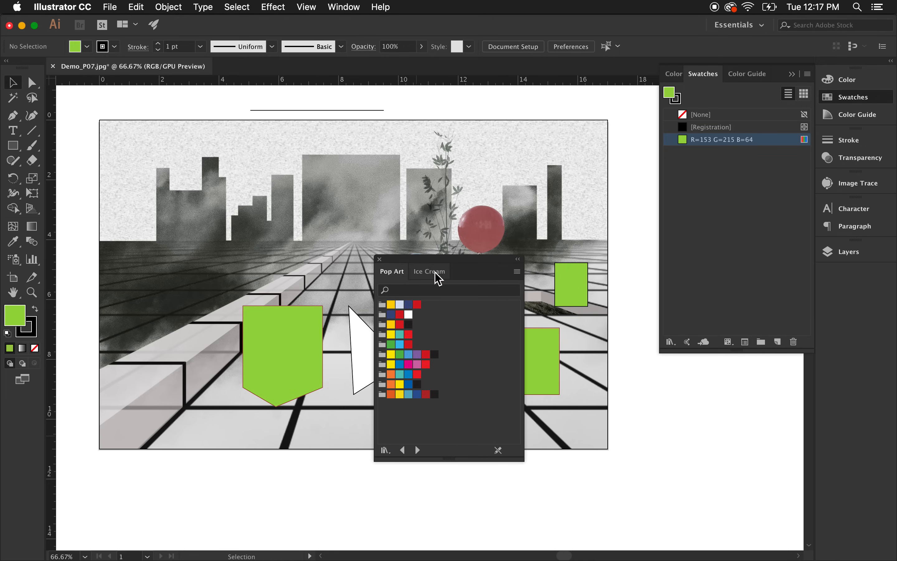
click(400, 364)
click(408, 395)
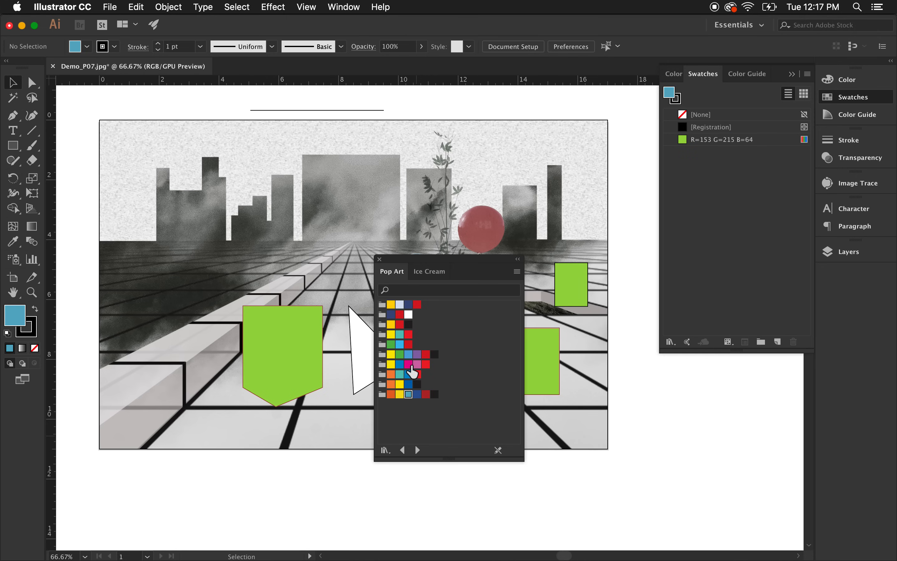
click(409, 364)
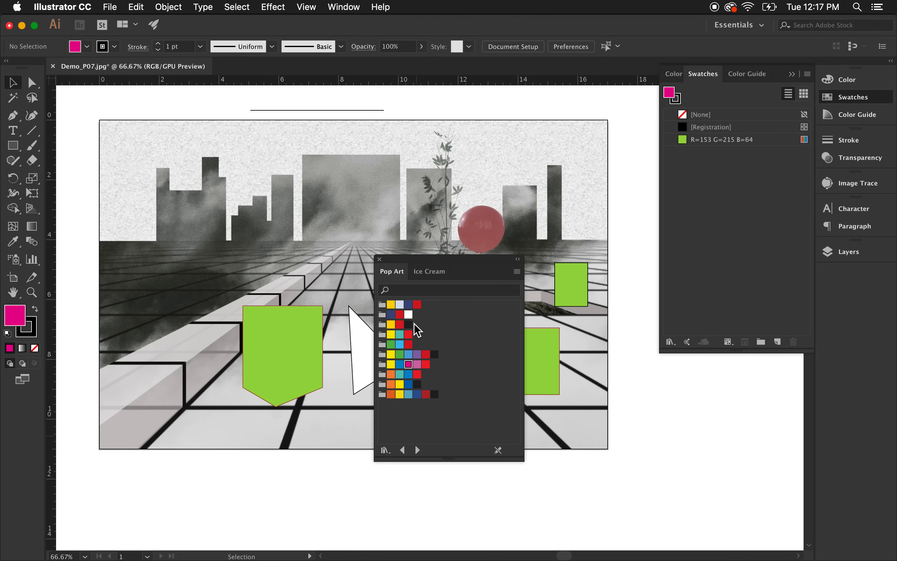
click(379, 259)
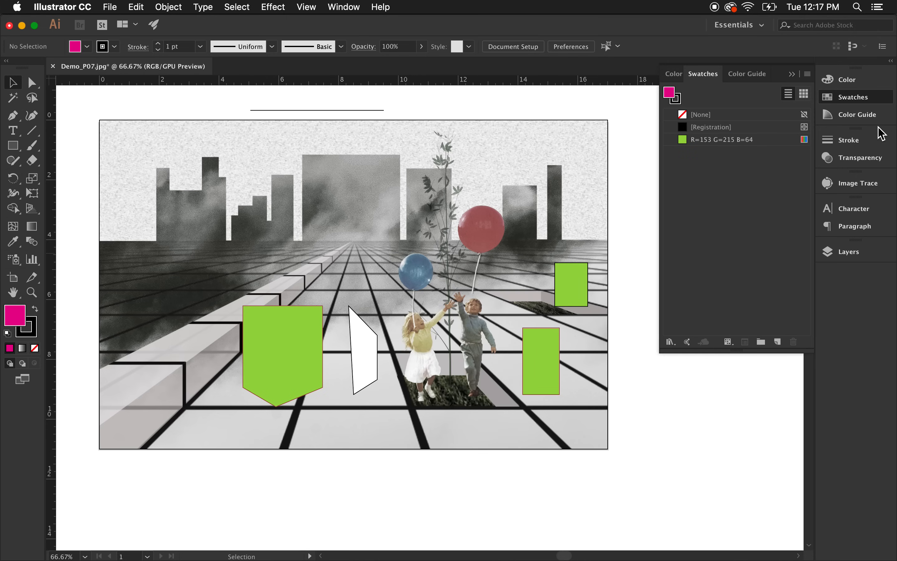
Dismiss the swatch library list, make the Swatches panel taller, and open the Color Guide.
click(671, 342)
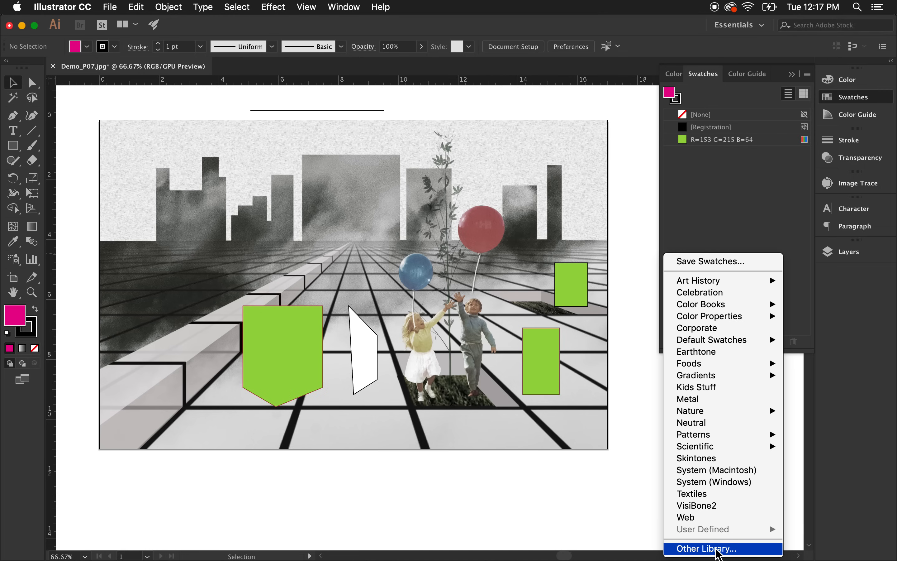
click(766, 213)
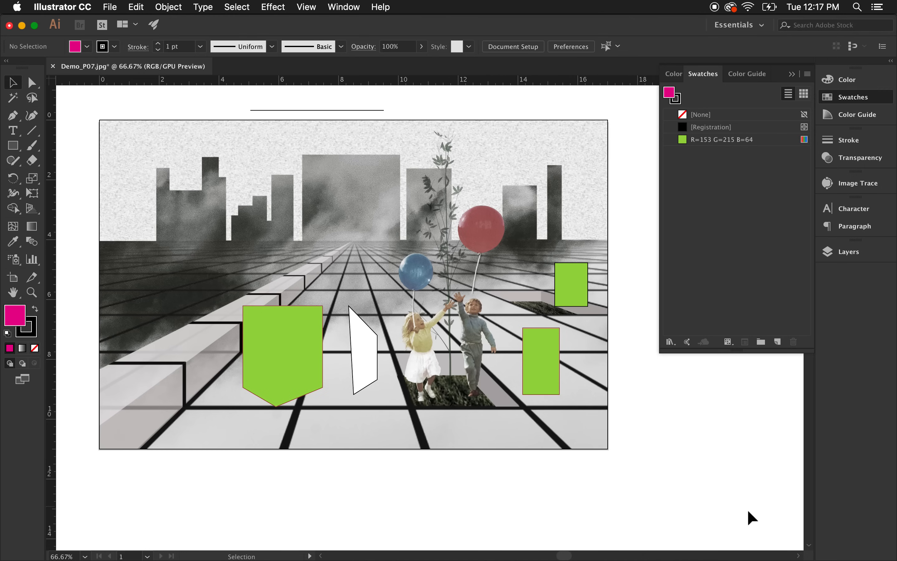
drag(744, 352, 762, 415)
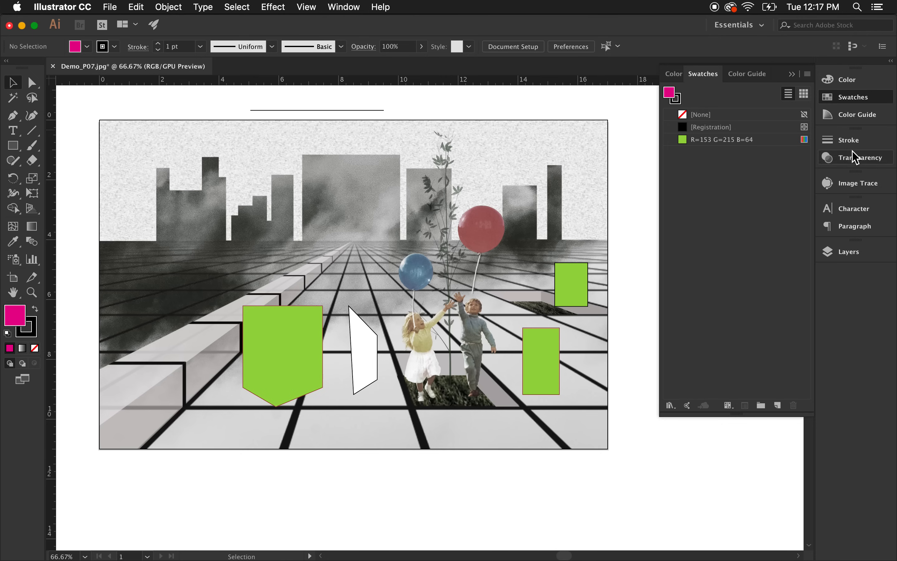
click(853, 115)
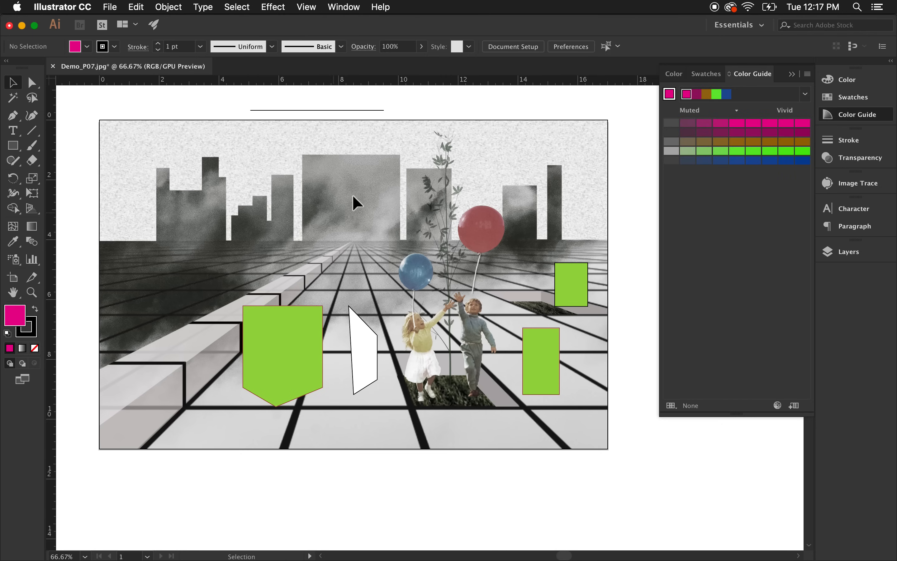
Select the green shield shape, base the Color Guide on its colour, and show Warm/Cool variations.
click(252, 324)
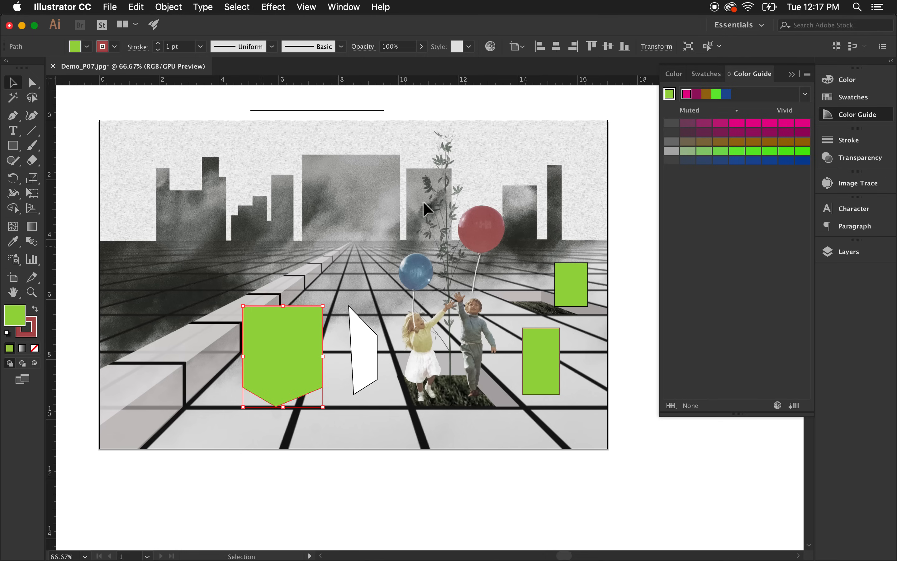
click(670, 95)
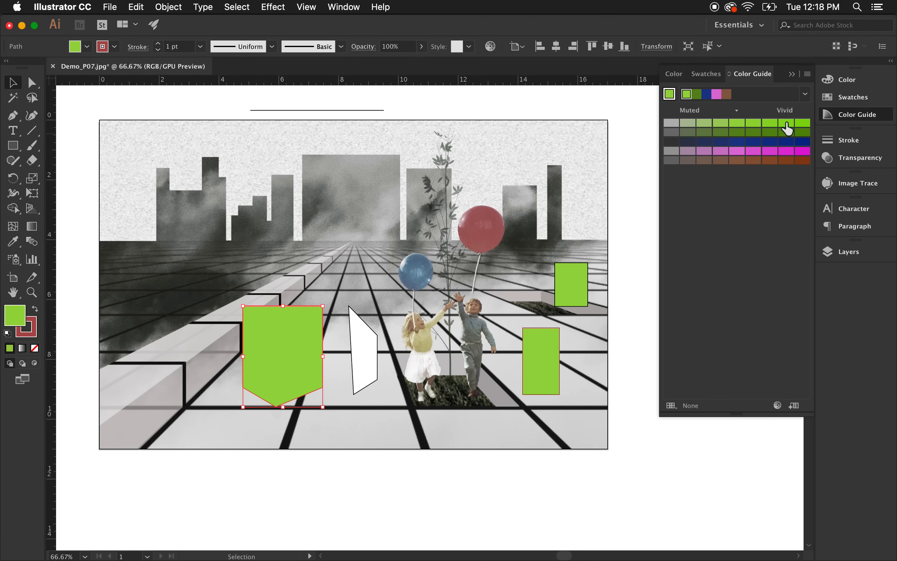
click(808, 74)
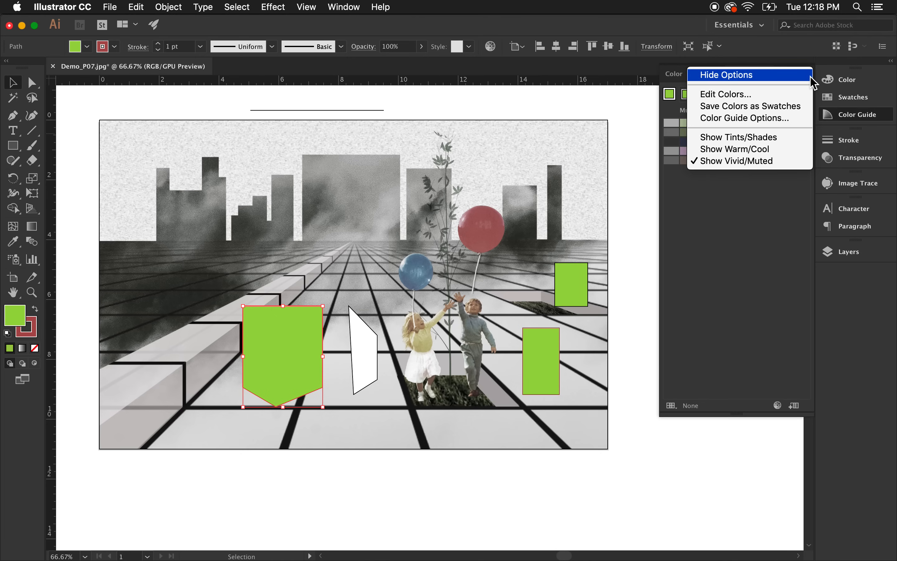
click(766, 266)
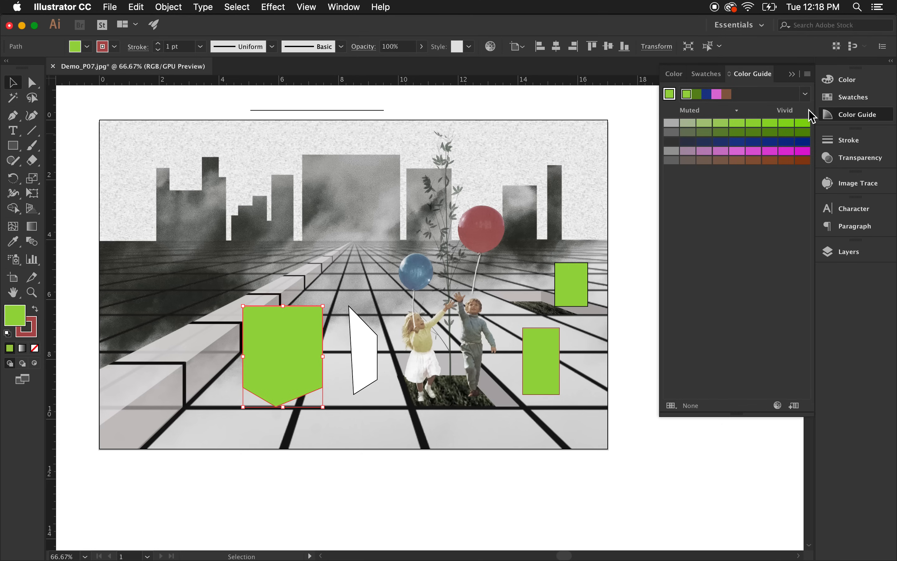
click(808, 74)
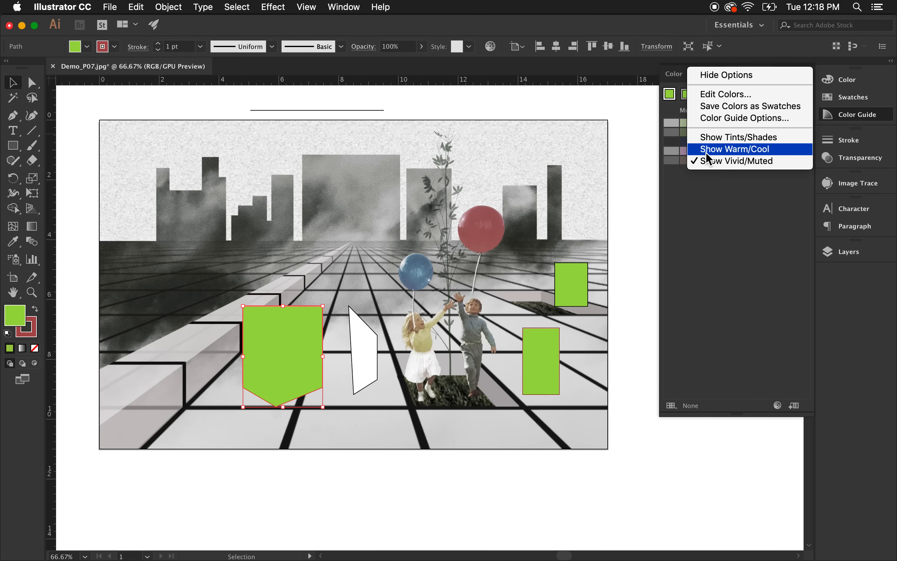
click(733, 152)
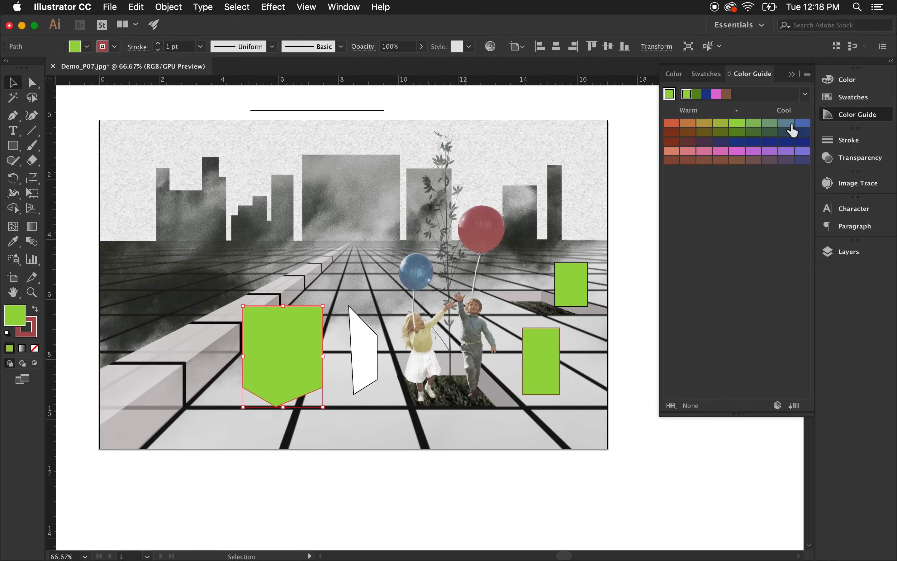
Fill the shield with the first warm orange variation and deselect it.
click(672, 125)
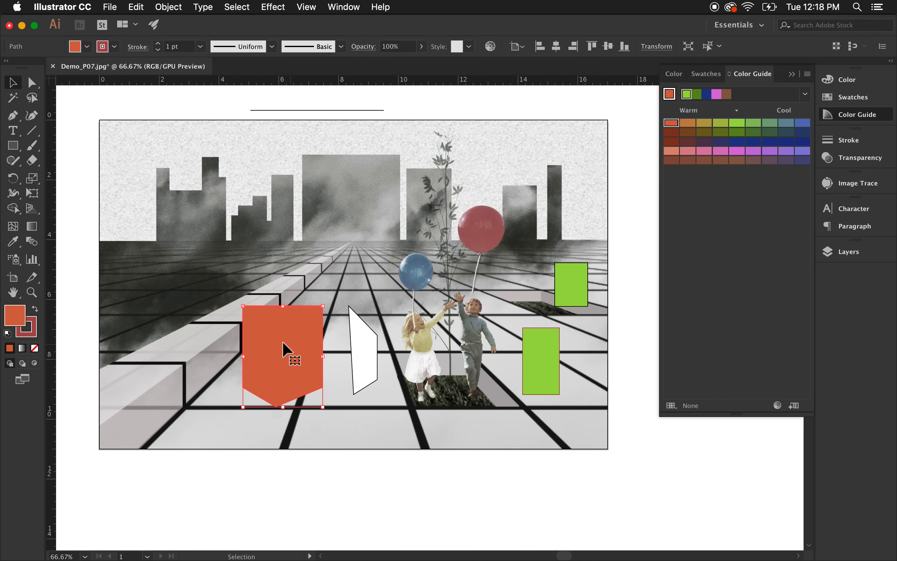
click(560, 456)
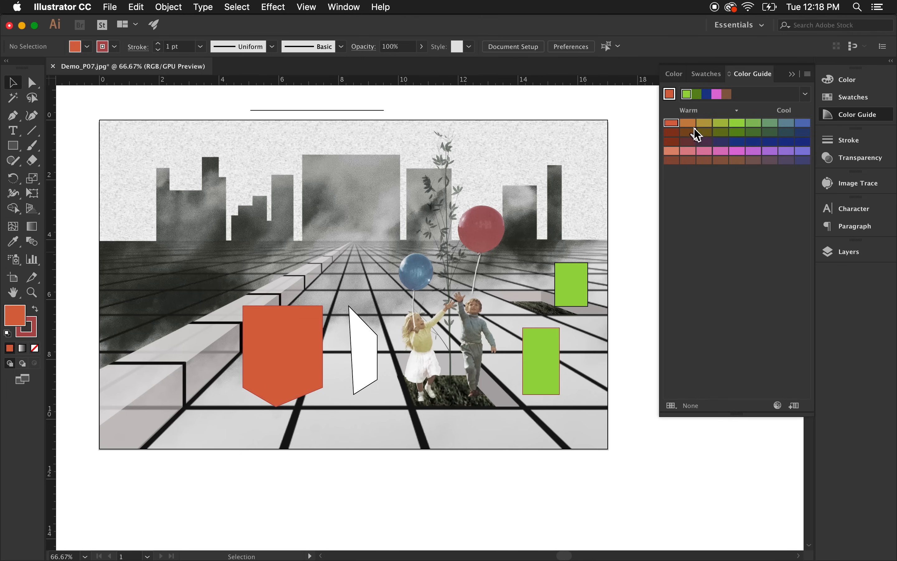
Save the current orange fill as a new swatch in the Swatches panel.
click(855, 100)
click(674, 74)
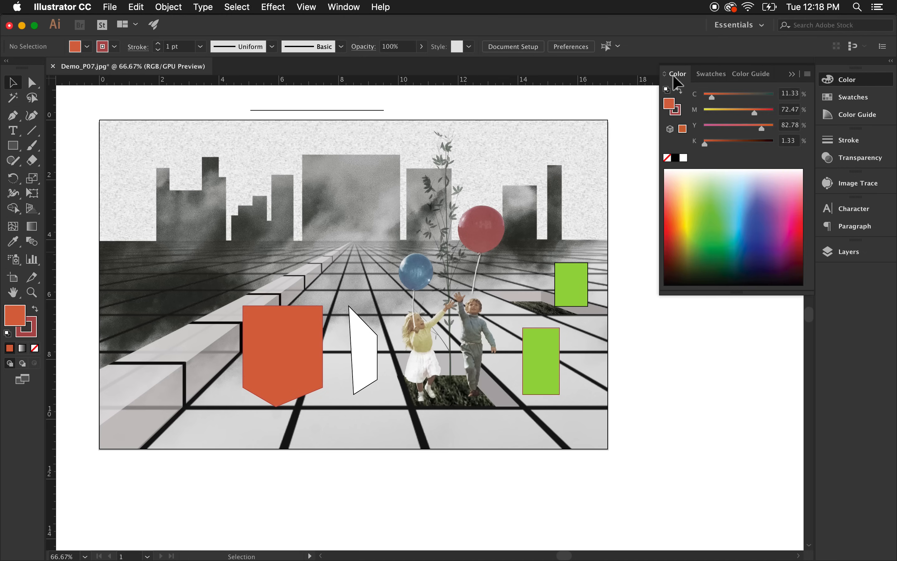
click(748, 73)
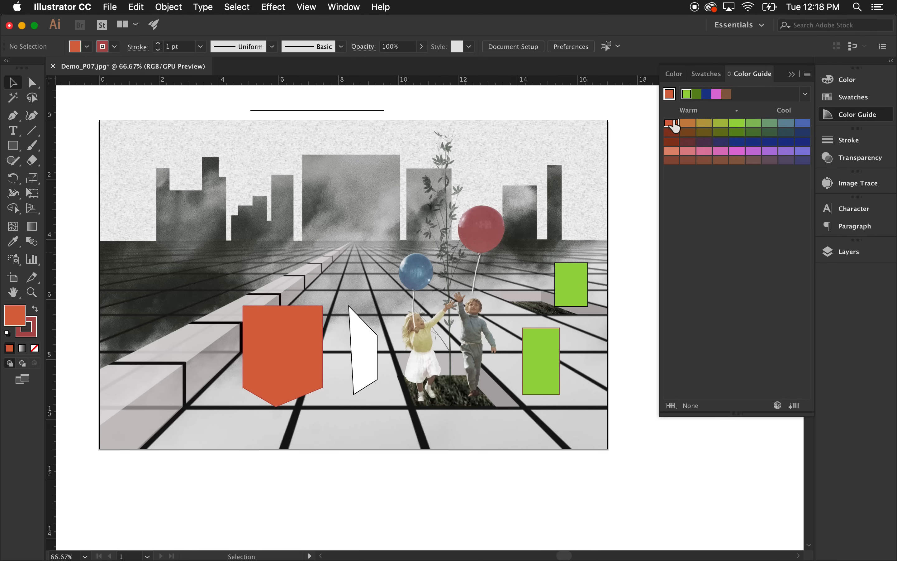
click(862, 102)
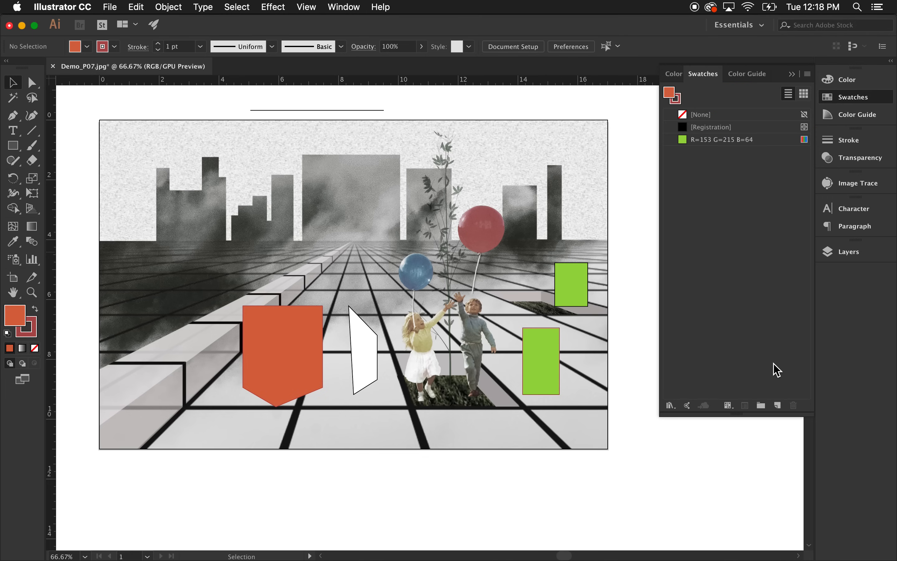
click(778, 406)
click(505, 389)
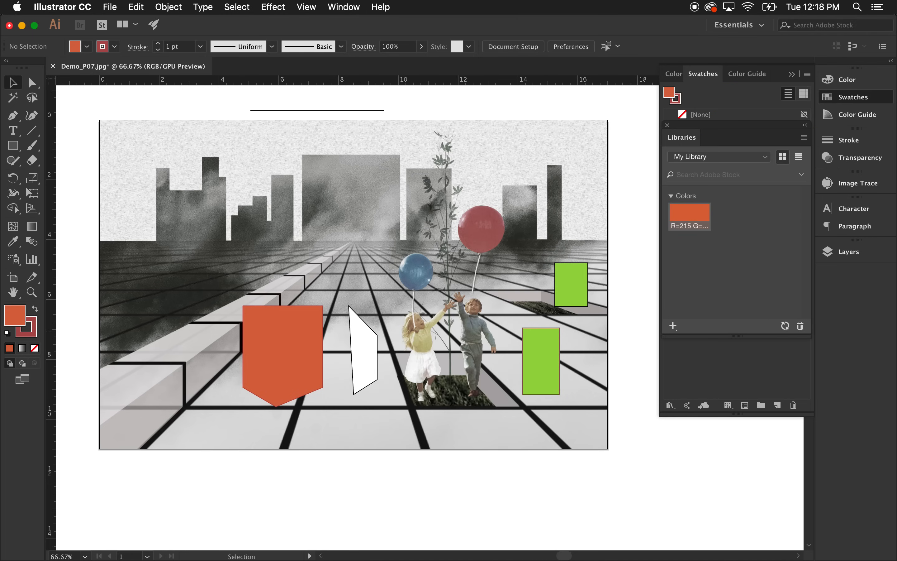
Dock the Libraries panel into the side panel column and return to the Color Guide.
drag(673, 141, 852, 279)
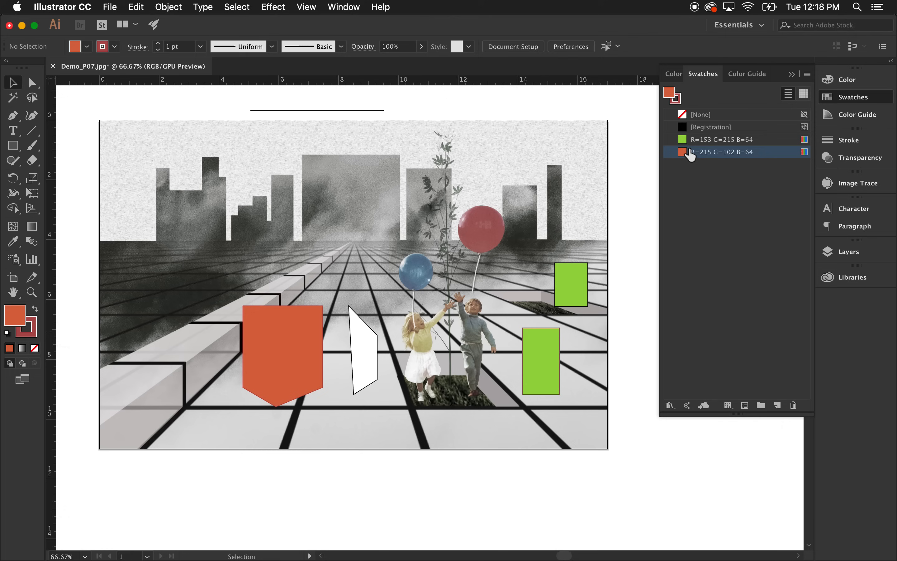
click(673, 76)
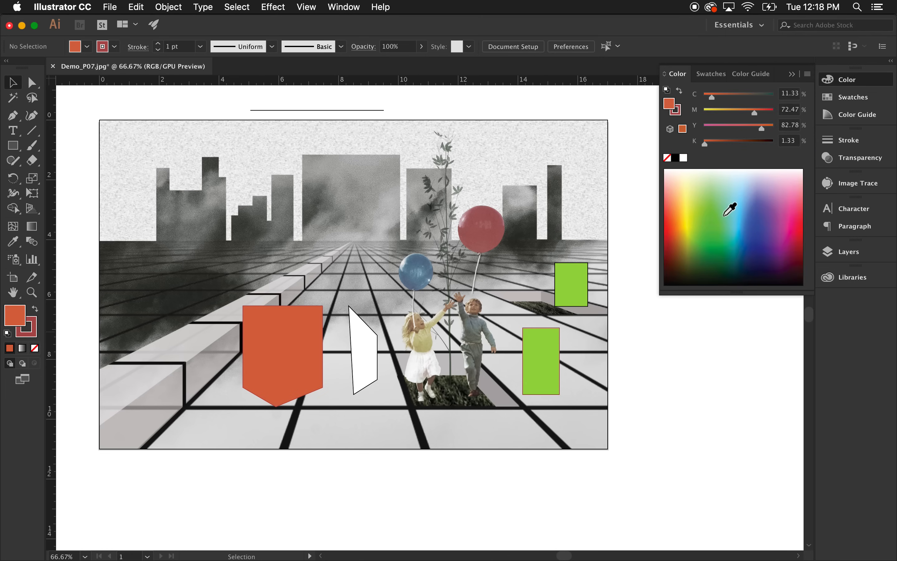
click(751, 73)
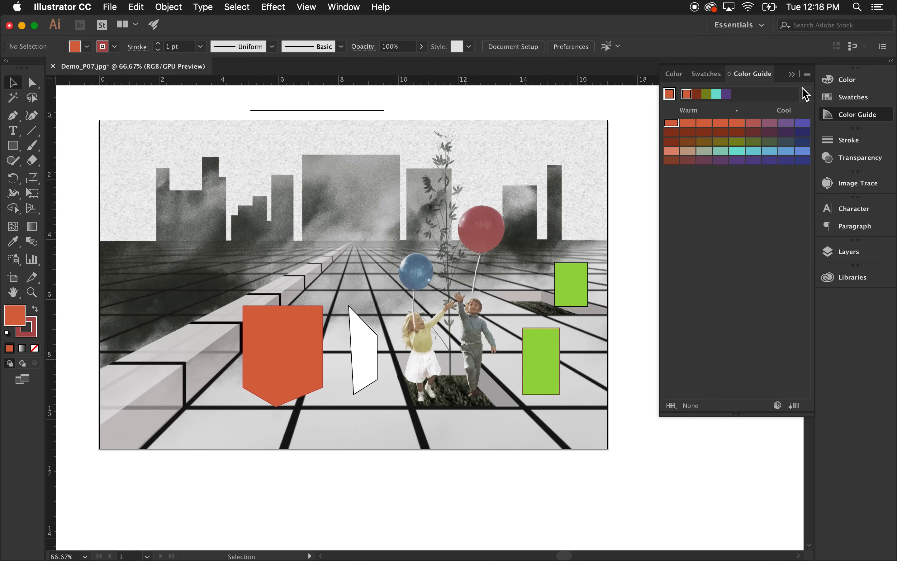
Set the Color Guide options to 7 steps with 100% variation.
click(807, 75)
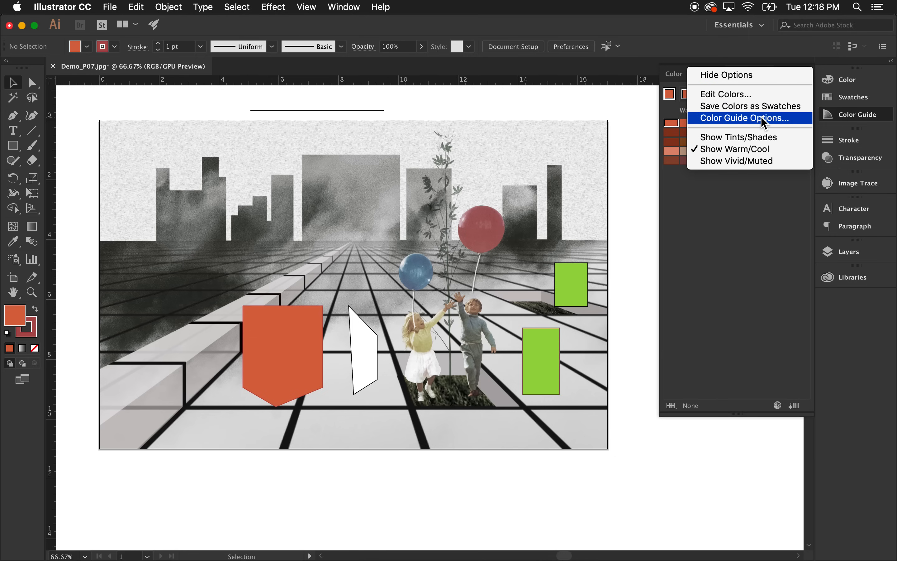
click(721, 118)
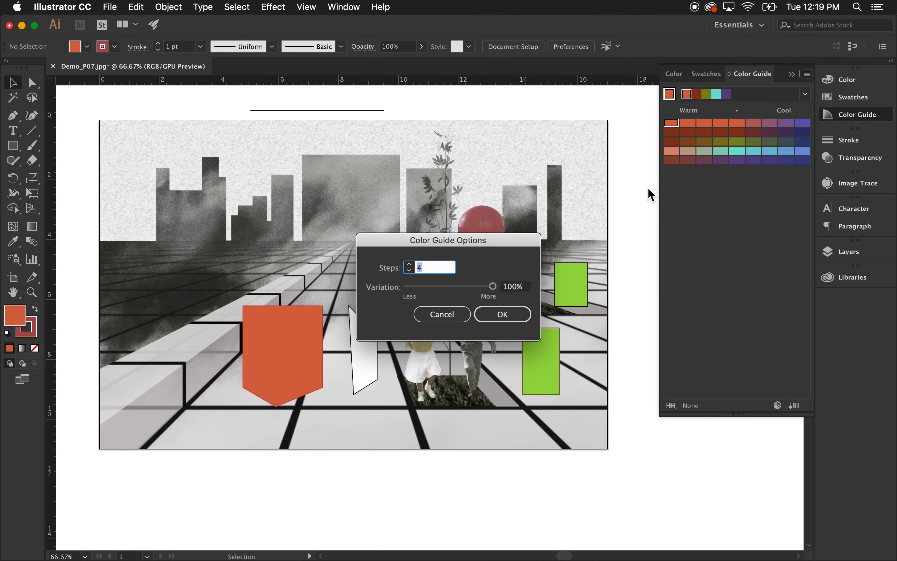
click(409, 265)
click(410, 265)
click(409, 264)
click(409, 264)
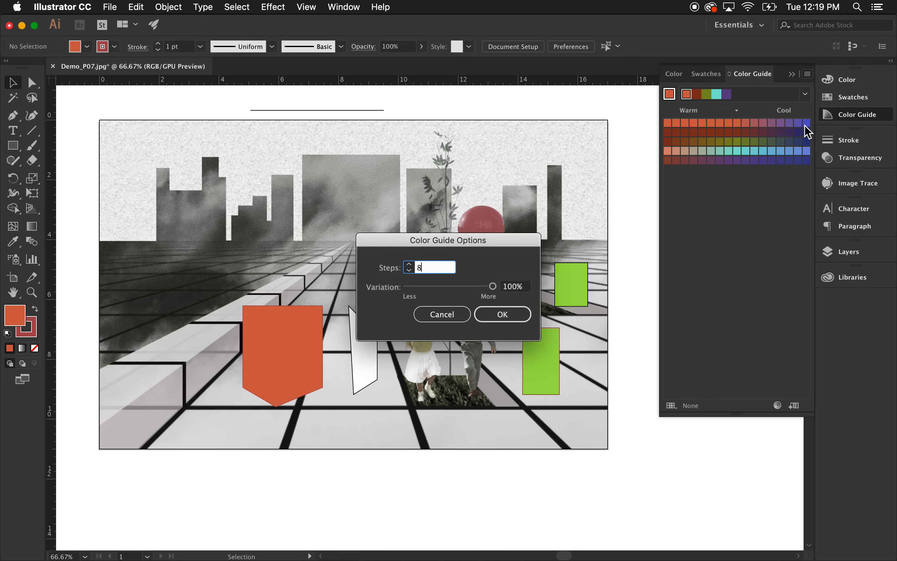
click(409, 270)
click(409, 270)
click(409, 270)
click(410, 270)
click(409, 265)
click(409, 264)
click(409, 264)
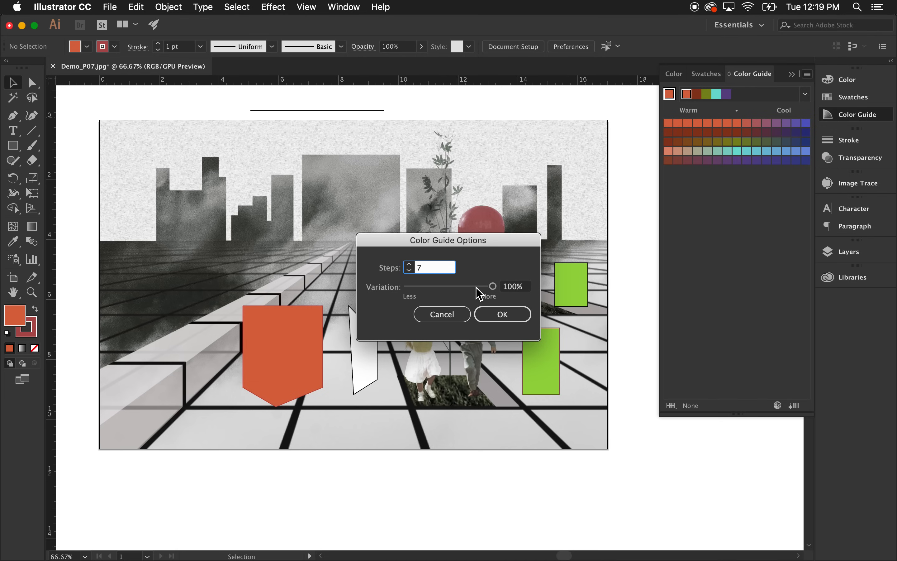
click(492, 286)
drag(493, 288, 450, 290)
drag(457, 286, 493, 286)
click(509, 321)
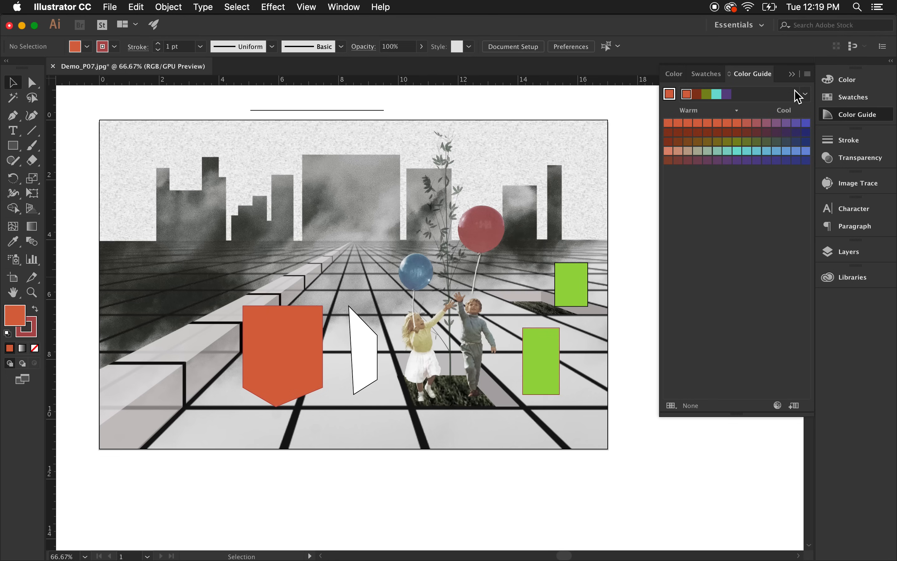
Collapse the colour panels and switch to the Pen tool.
click(704, 76)
click(673, 76)
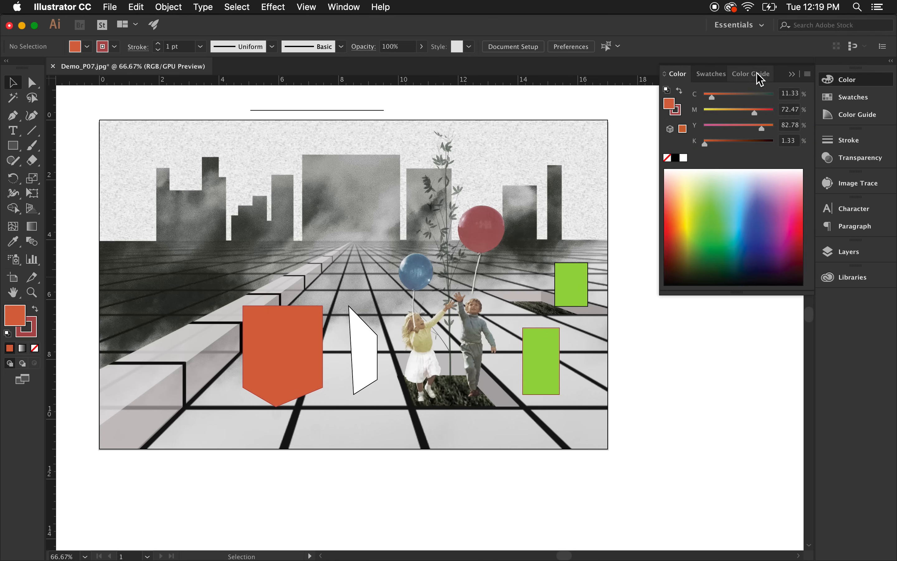
click(791, 76)
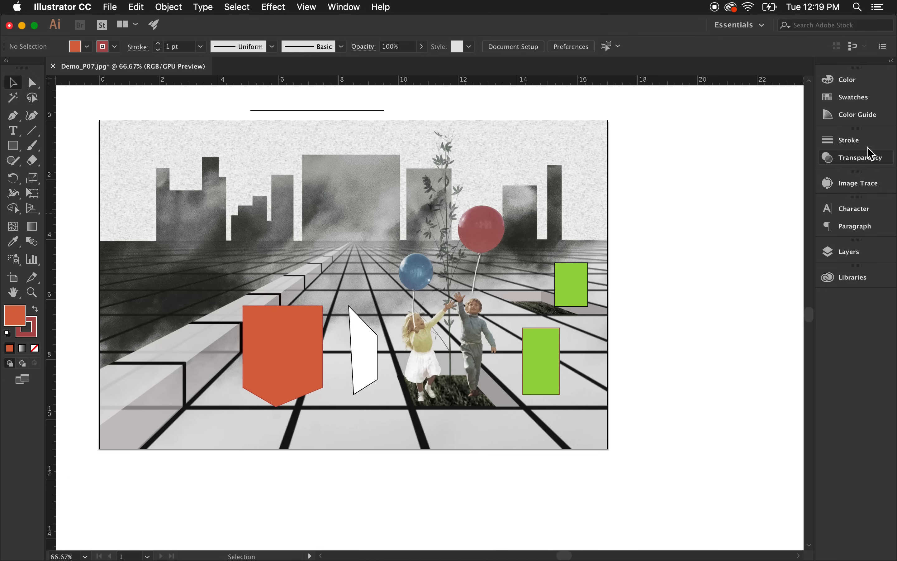
click(12, 115)
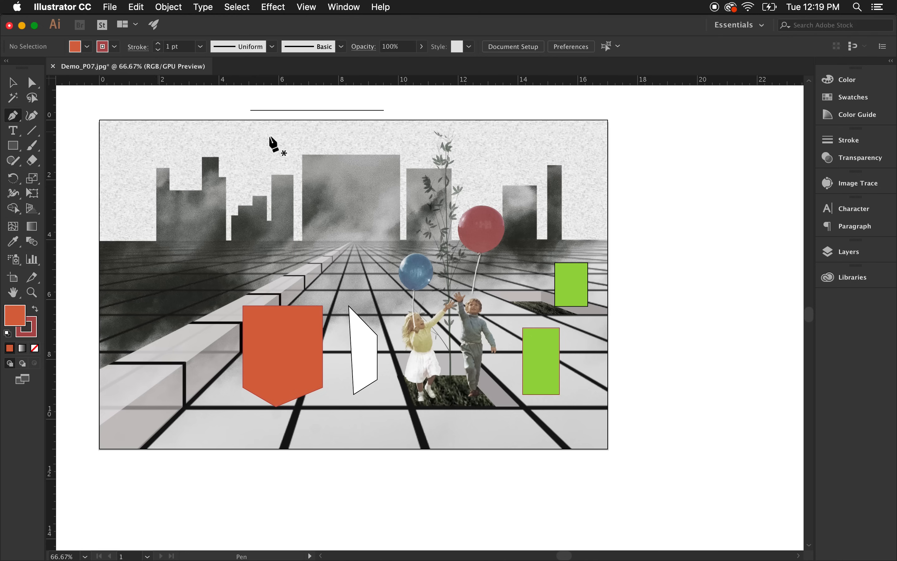
scroll(267, 135, up, 3)
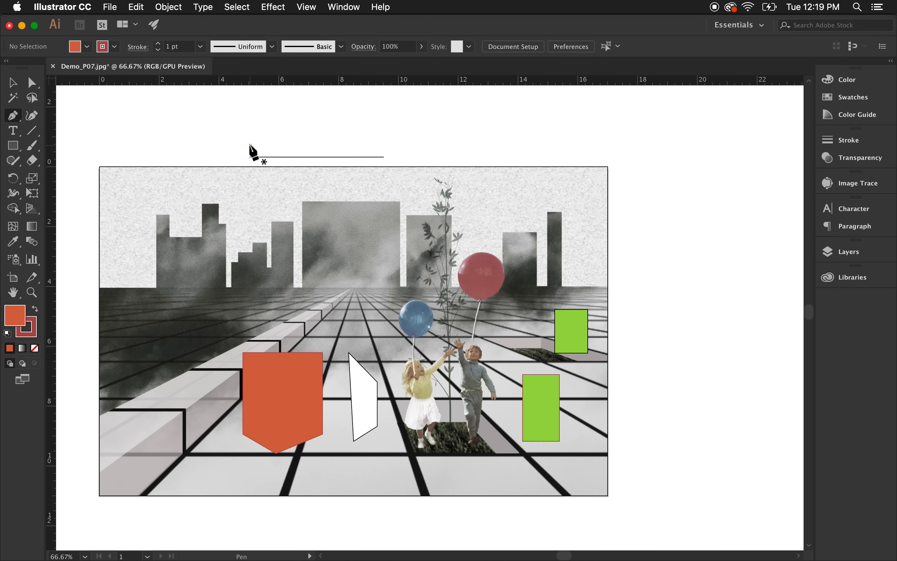
Draw a horizontal line with the Pen tool above the existing one and duplicate it upward.
click(251, 145)
click(384, 145)
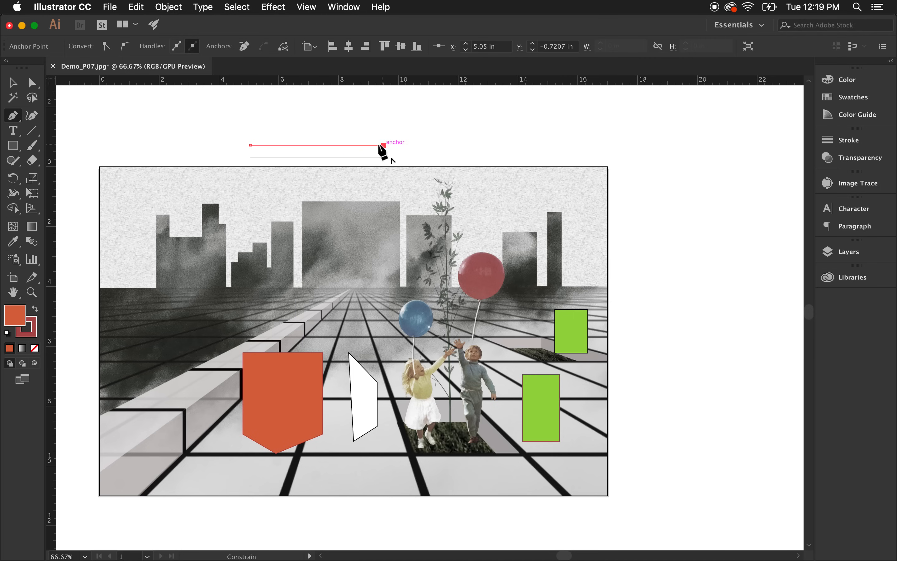
click(12, 83)
click(317, 121)
drag(302, 145, 303, 133)
click(442, 136)
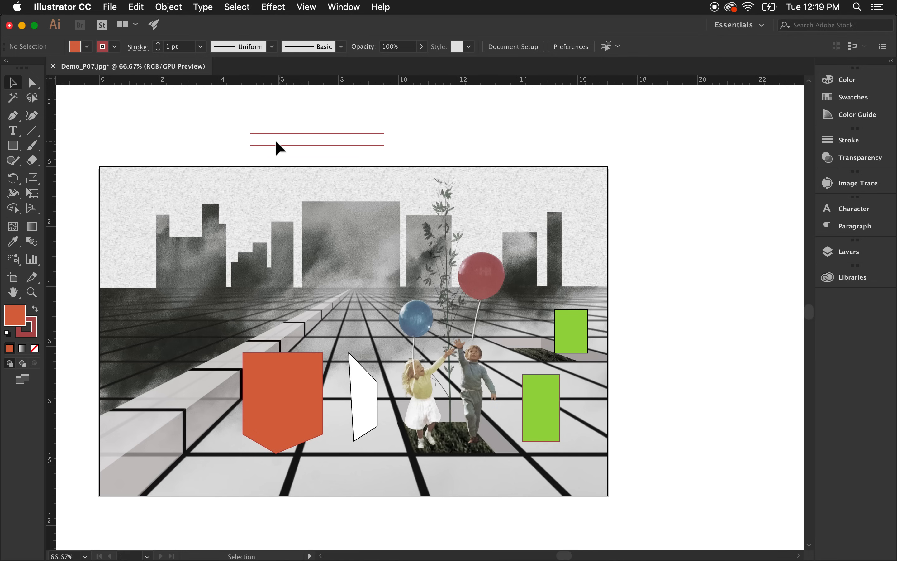
Select the three horizontal lines and set their stroke colour to black.
drag(384, 129, 312, 161)
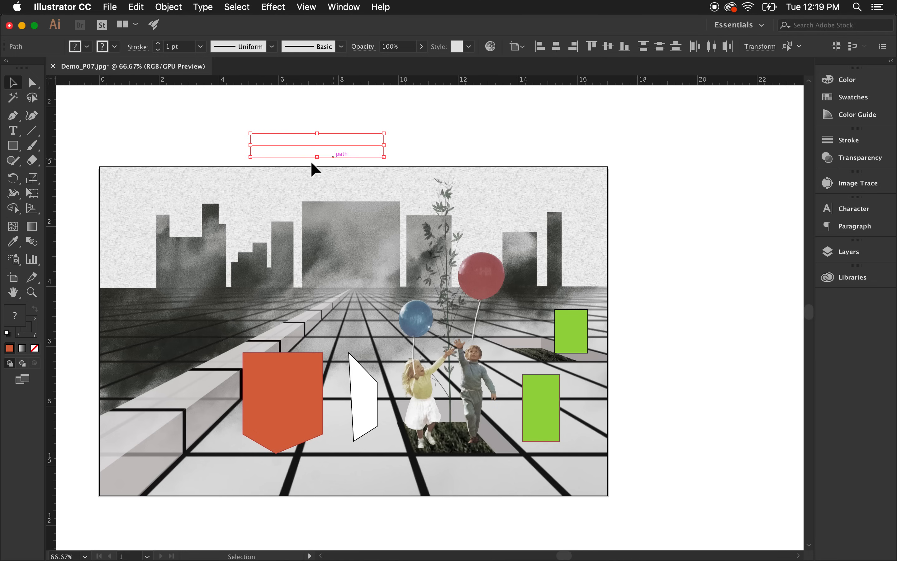
click(33, 333)
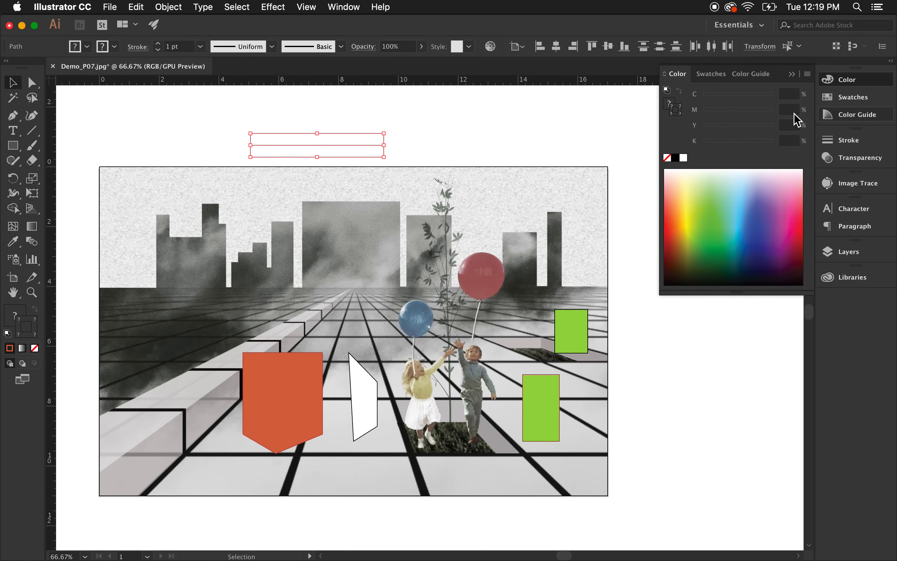
click(675, 158)
click(520, 129)
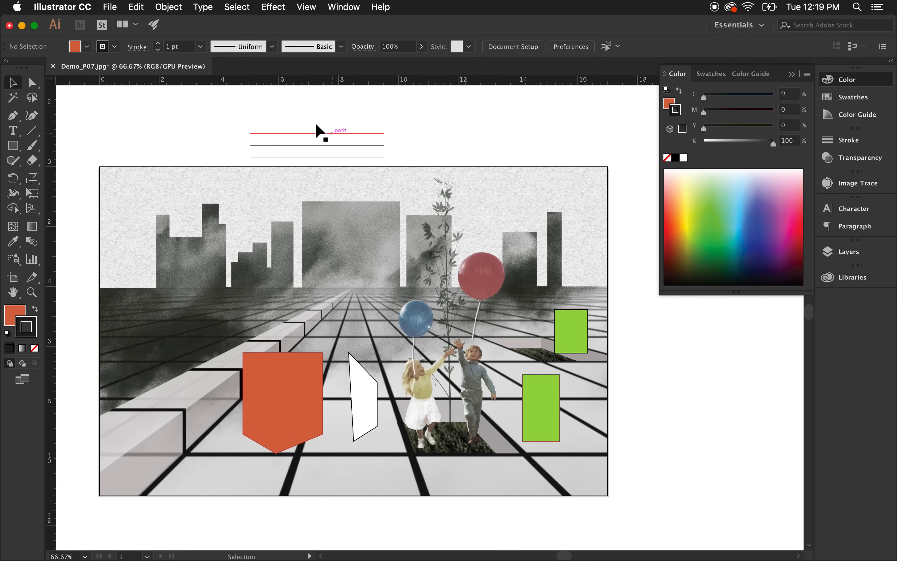
Duplicate the lines upward to build a stack of five evenly spaced horizontal lines.
scroll(316, 125, up, 1)
scroll(359, 140, up, 1)
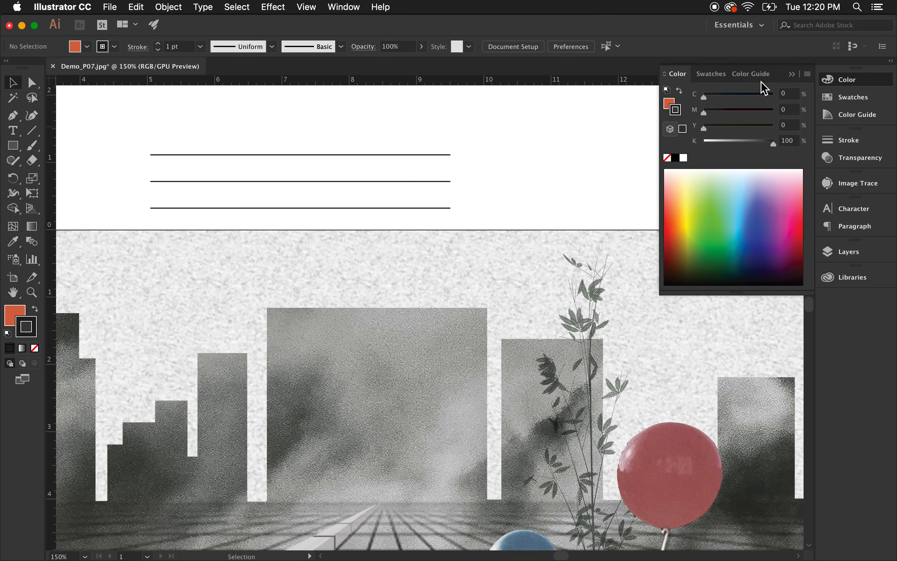
click(792, 74)
drag(476, 150, 449, 145)
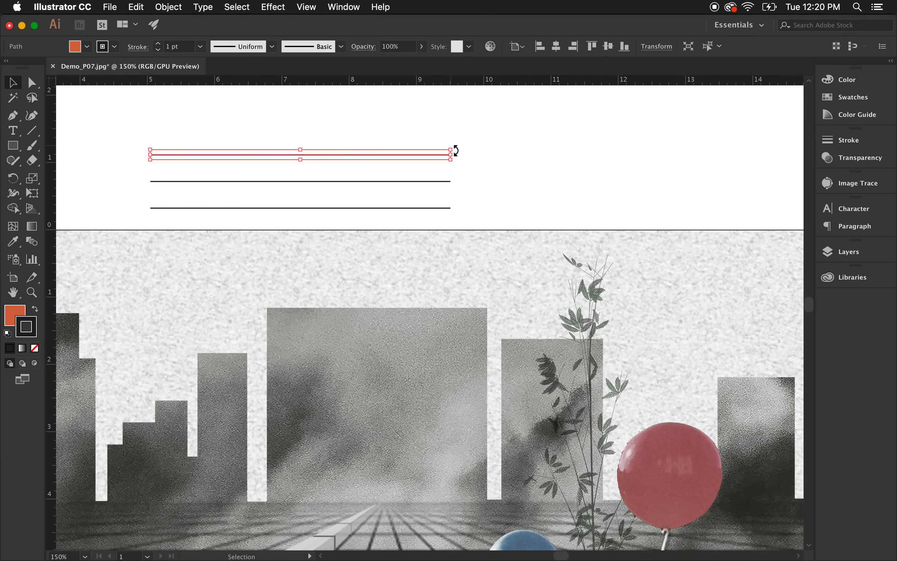
drag(391, 154, 366, 119)
click(532, 169)
scroll(408, 163, up, 1)
click(534, 168)
scroll(523, 186, down, 1)
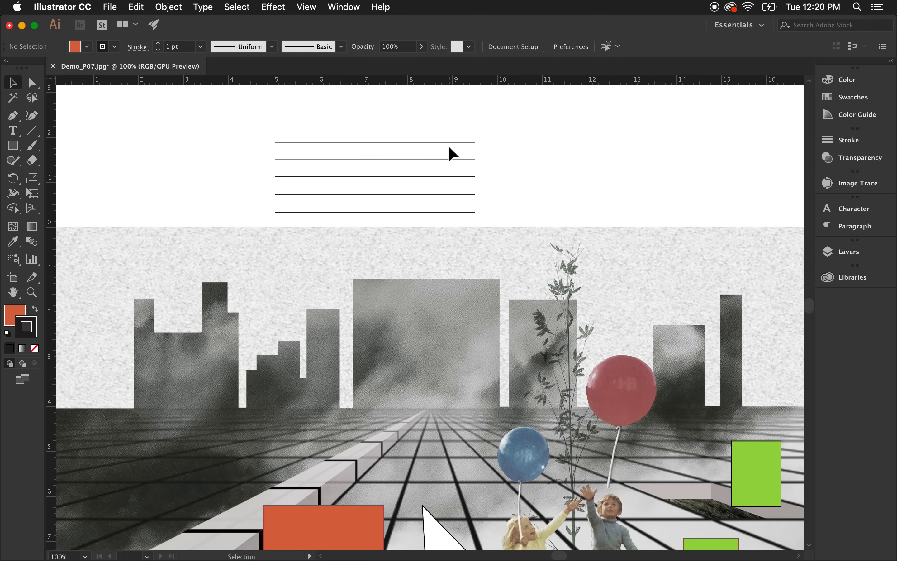
Set the top line's stroke weight to 6 pt.
scroll(417, 174, up, 1)
scroll(417, 176, up, 1)
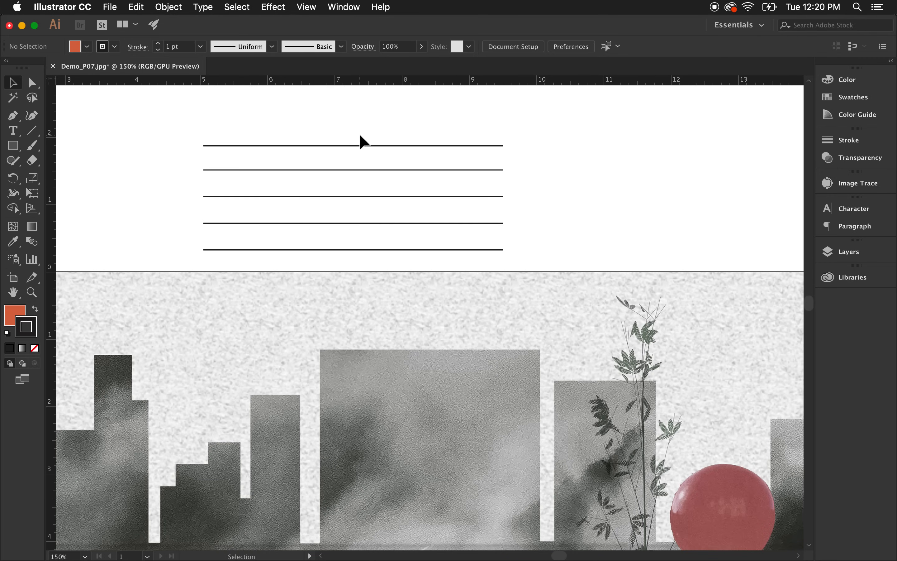
click(293, 145)
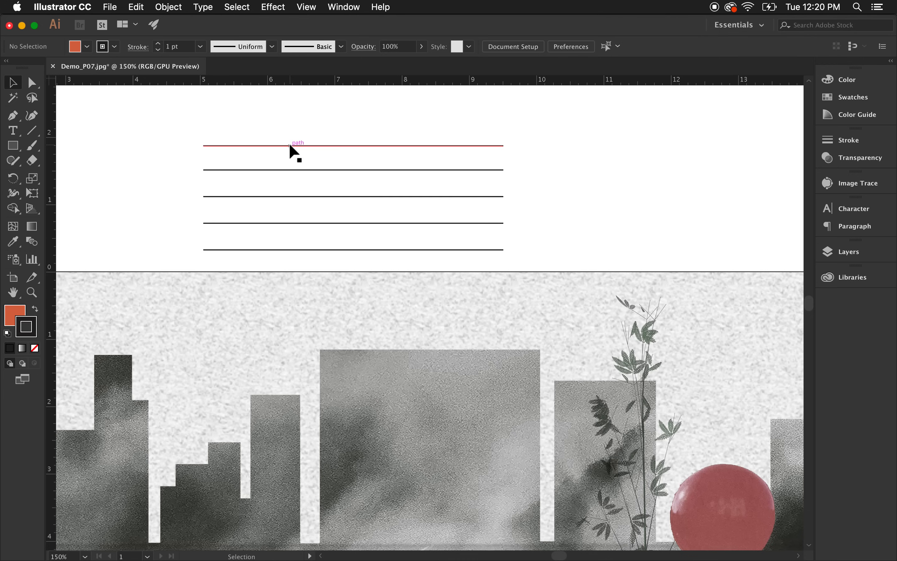
click(845, 142)
click(716, 150)
click(717, 151)
click(716, 150)
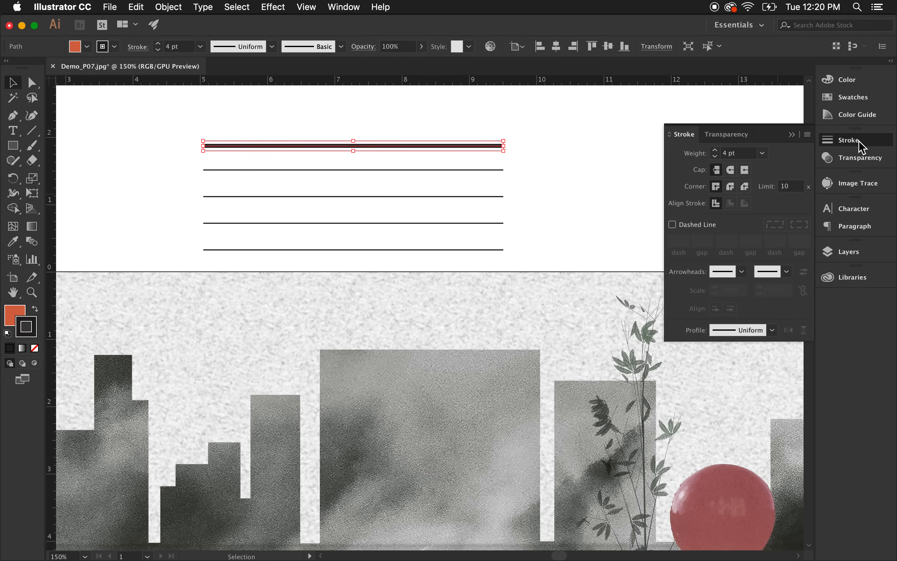
click(717, 151)
click(716, 150)
click(588, 144)
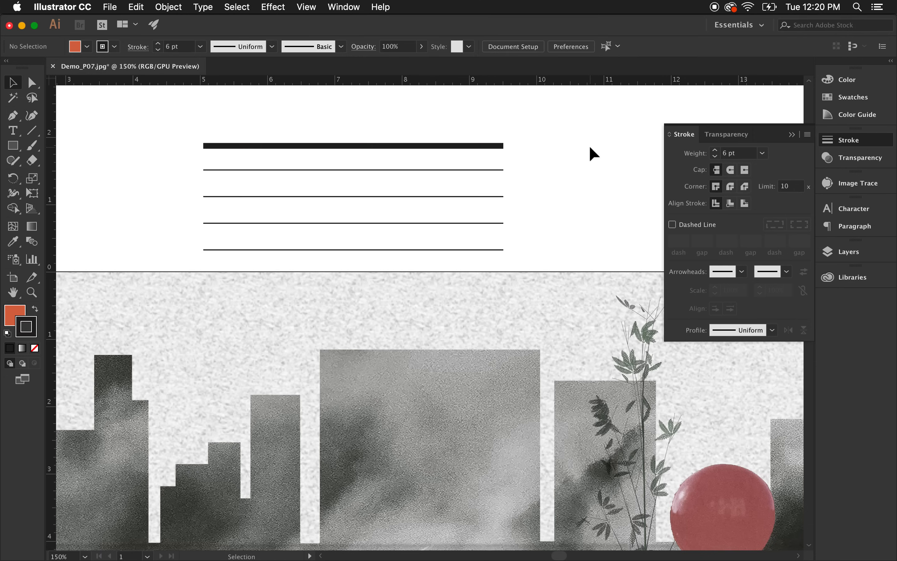
Set the second line's stroke weight to 4 pt and the third line's to 3 pt.
click(450, 171)
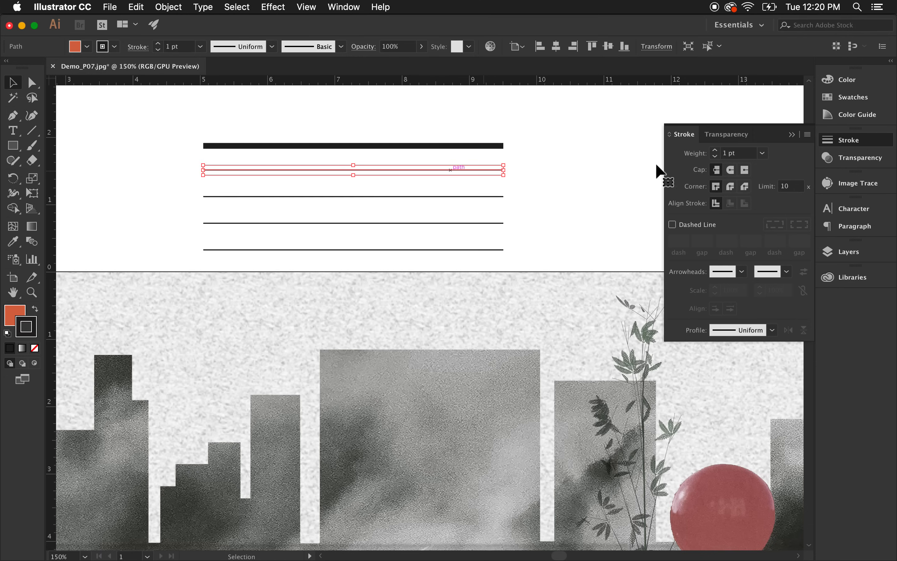
click(716, 150)
click(716, 151)
click(716, 150)
click(716, 150)
click(513, 197)
click(503, 196)
click(715, 150)
click(715, 151)
click(520, 228)
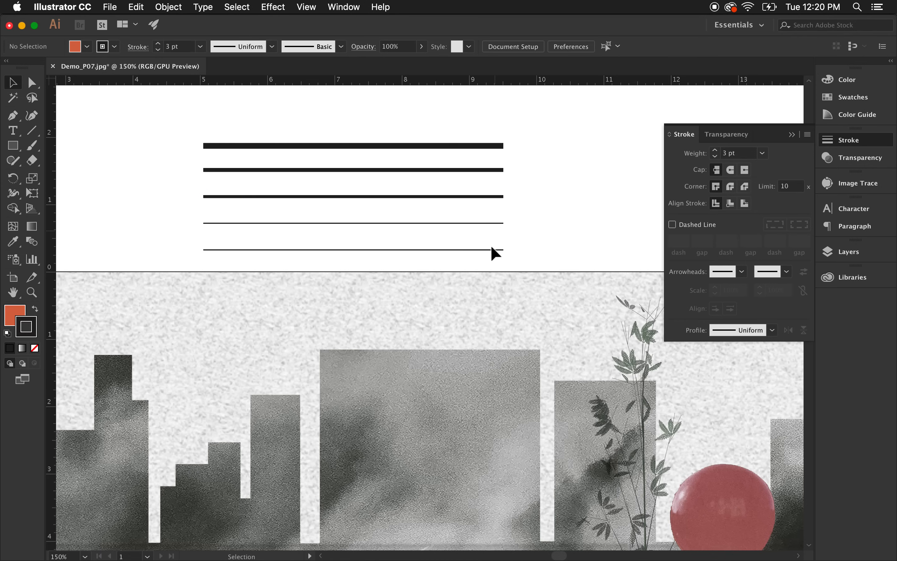
Set the fourth line's stroke weight to 2 pt.
click(499, 222)
click(715, 150)
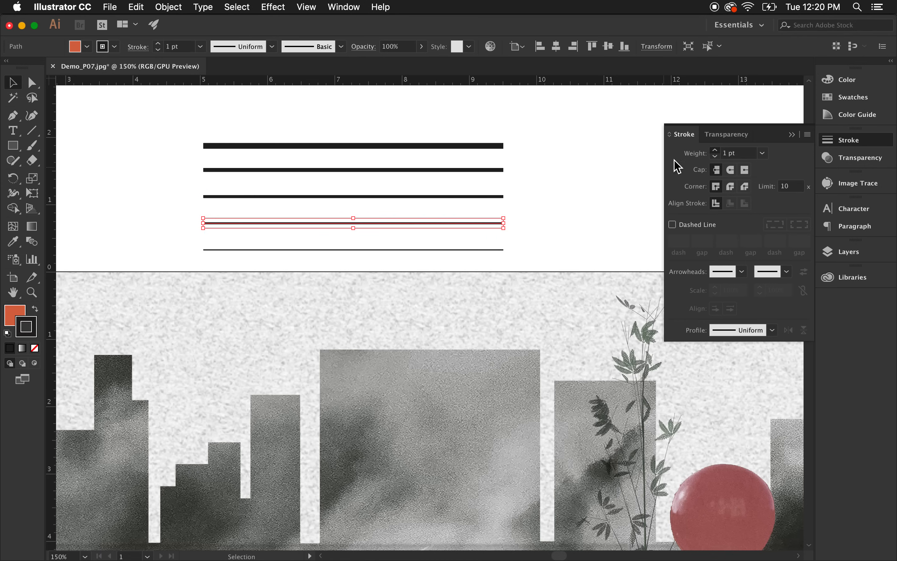
click(559, 210)
click(487, 222)
click(548, 234)
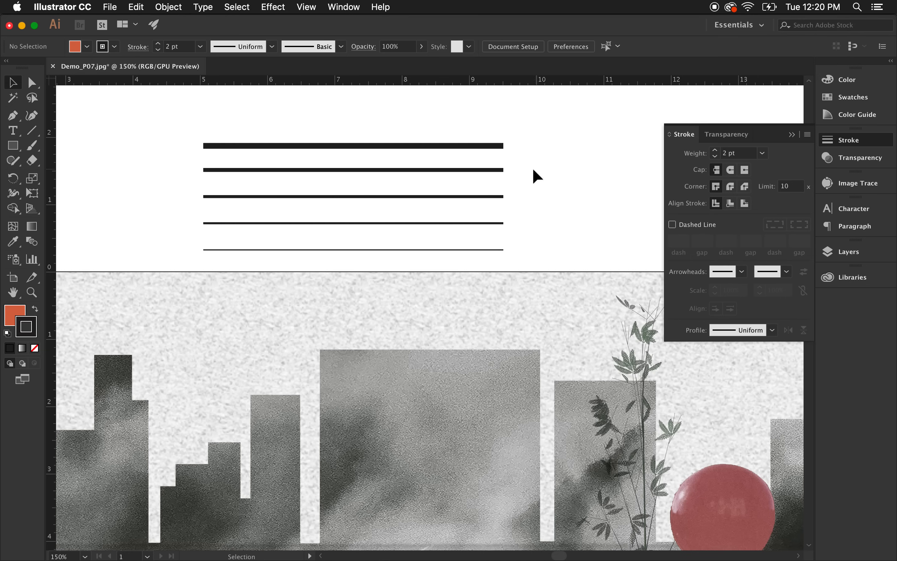
Duplicate the set of five lines to the right and shift the original set slightly left.
scroll(474, 210, down, 1)
drag(486, 151, 652, 169)
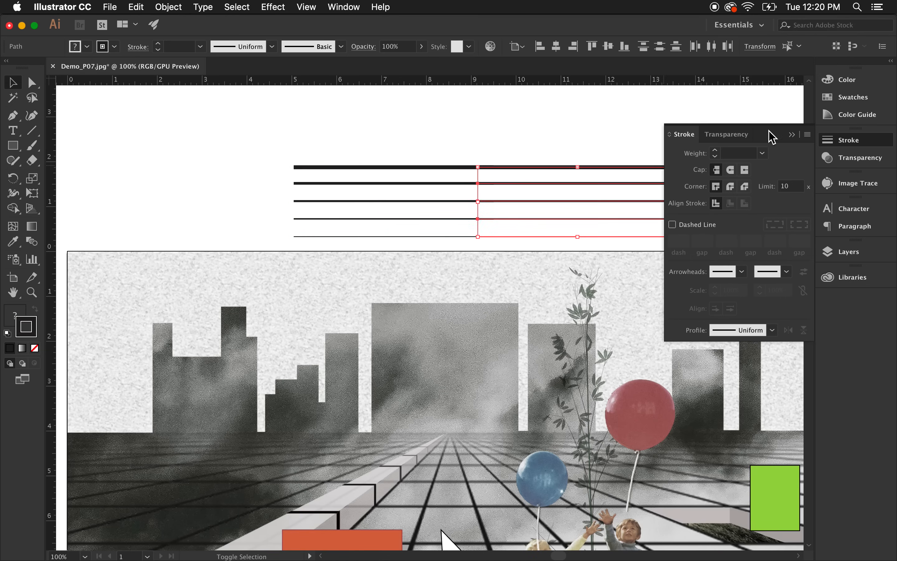
click(387, 134)
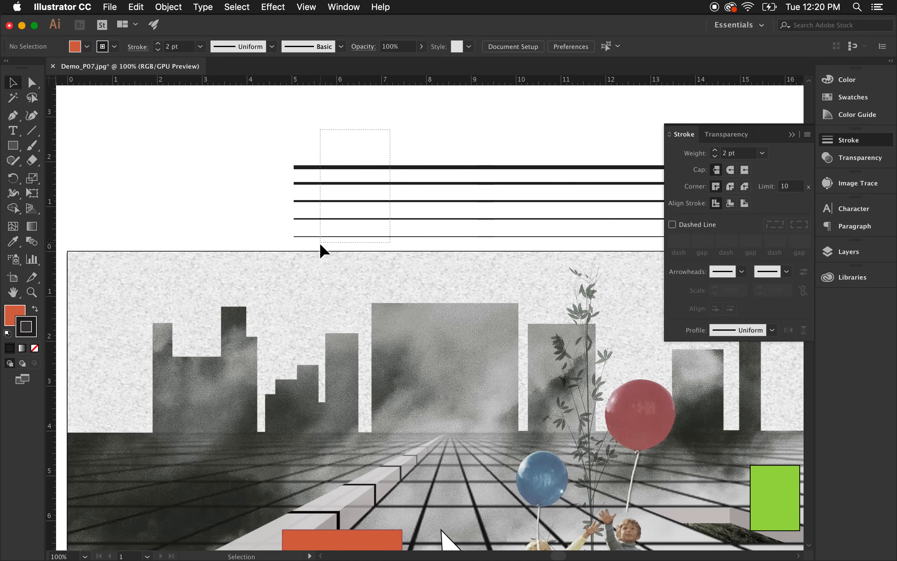
drag(320, 243, 319, 243)
drag(374, 167, 333, 167)
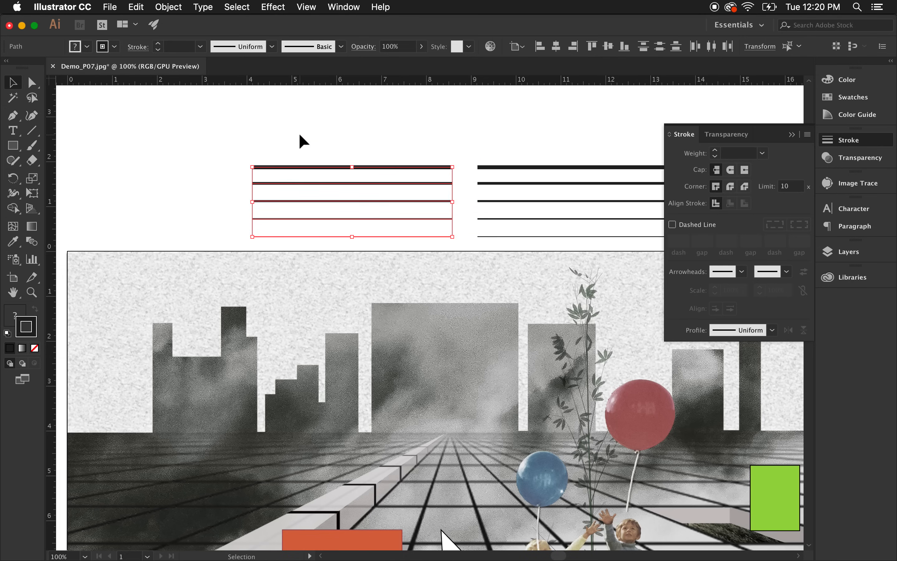
click(300, 135)
Turn the top line of the left set into a dashed line with a 12 pt dash.
scroll(301, 187, up, 1)
click(393, 157)
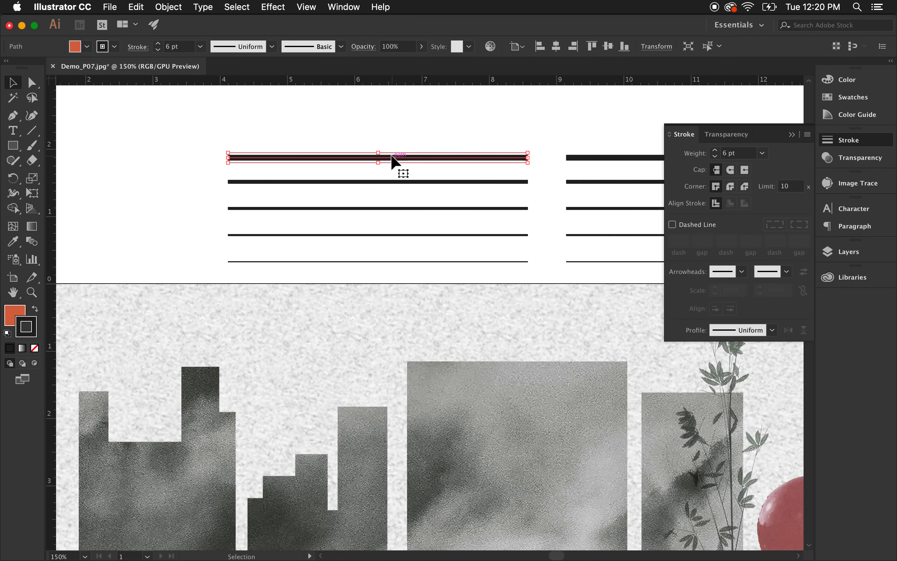
click(674, 225)
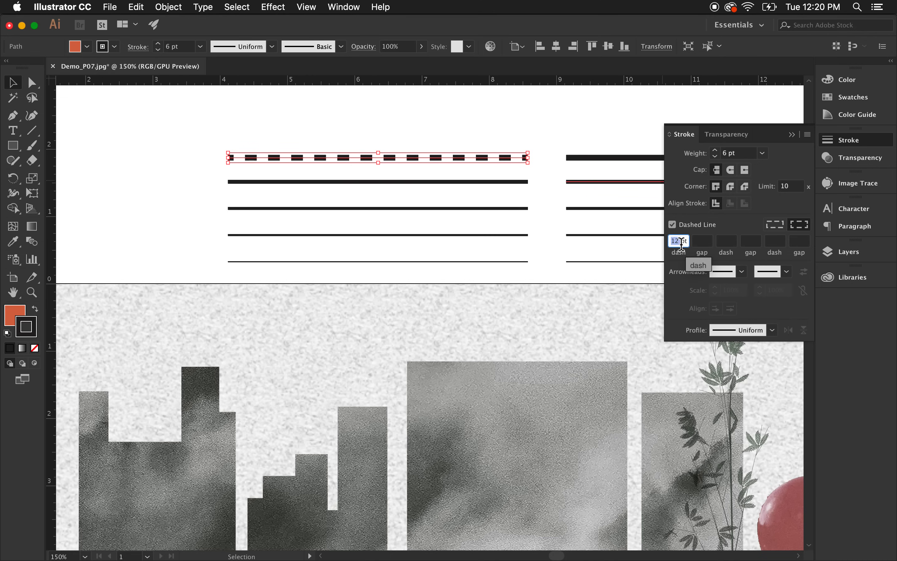
click(533, 131)
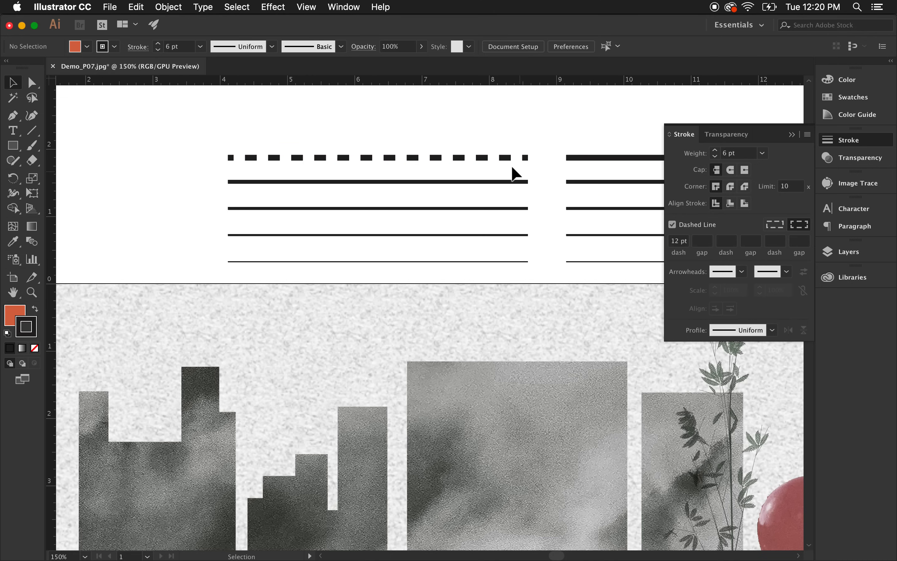
Make the second line dashed with a 6 pt dash and 6 pt gap.
click(508, 156)
click(511, 184)
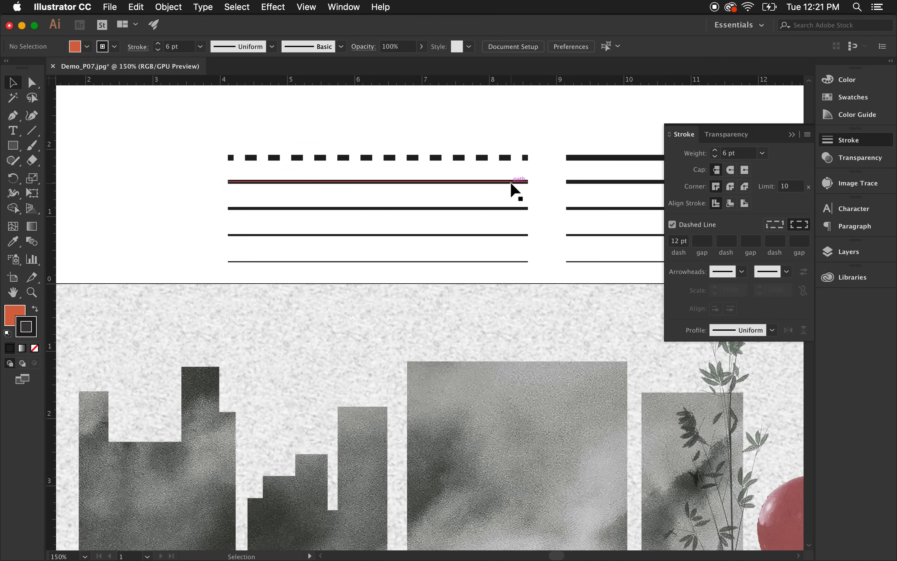
click(672, 225)
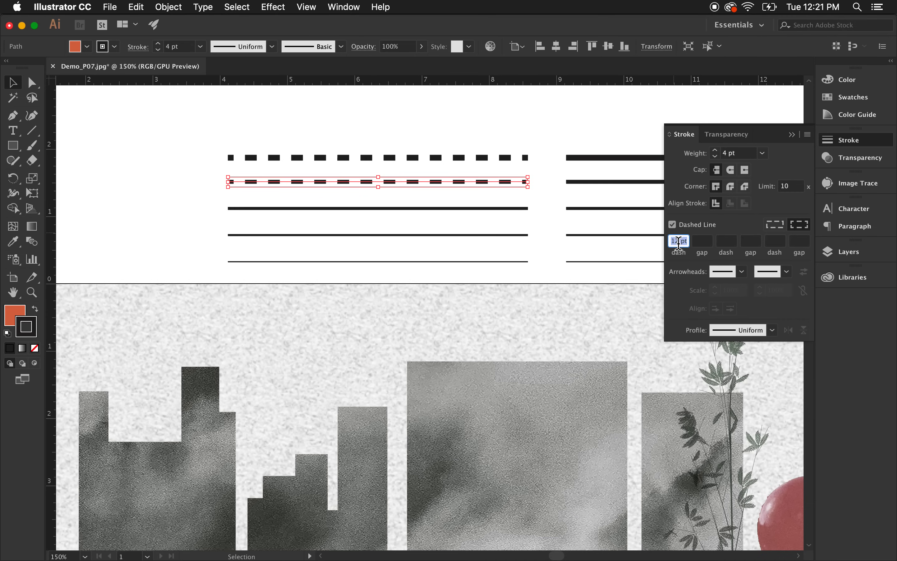
text(6)
click(706, 246)
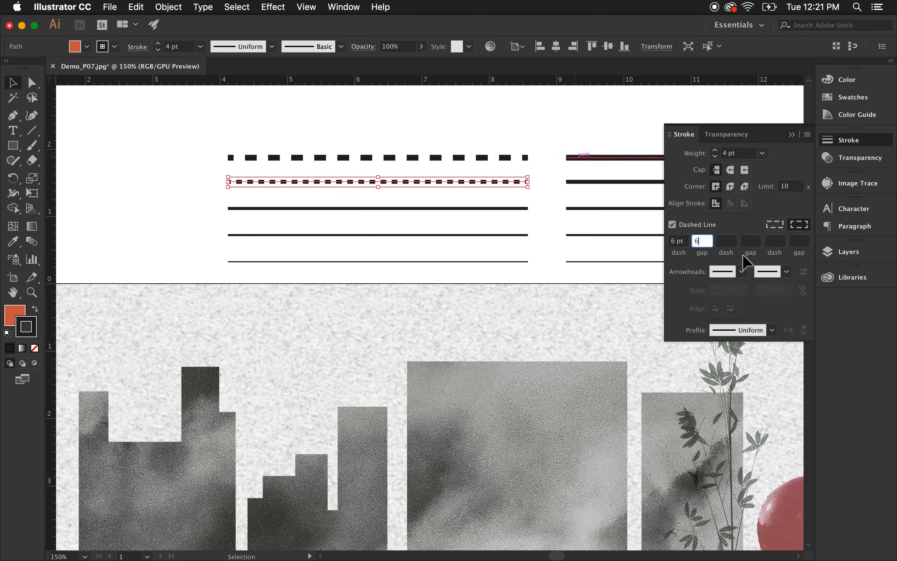
text(6)
key(Return)
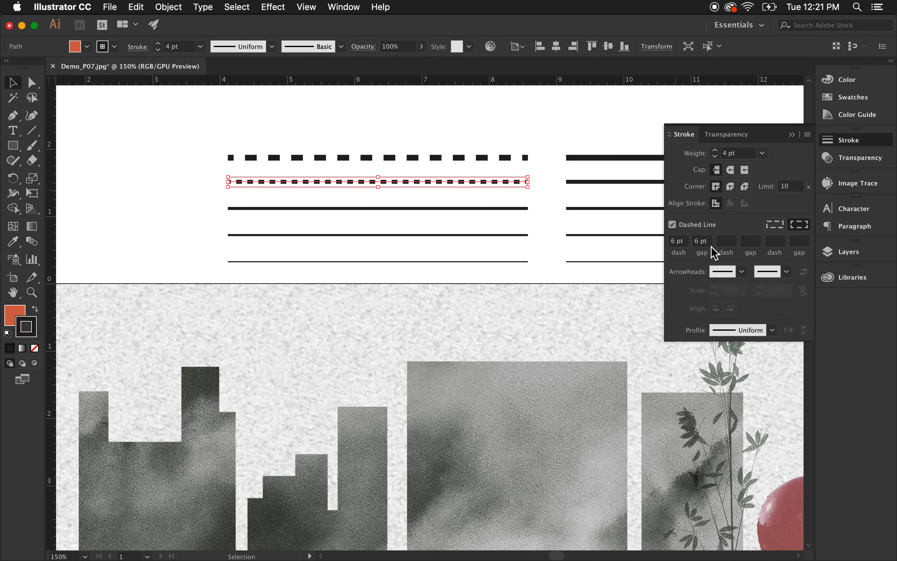
Make the third line dashed with a 6 pt dash and 5 pt gap.
click(519, 213)
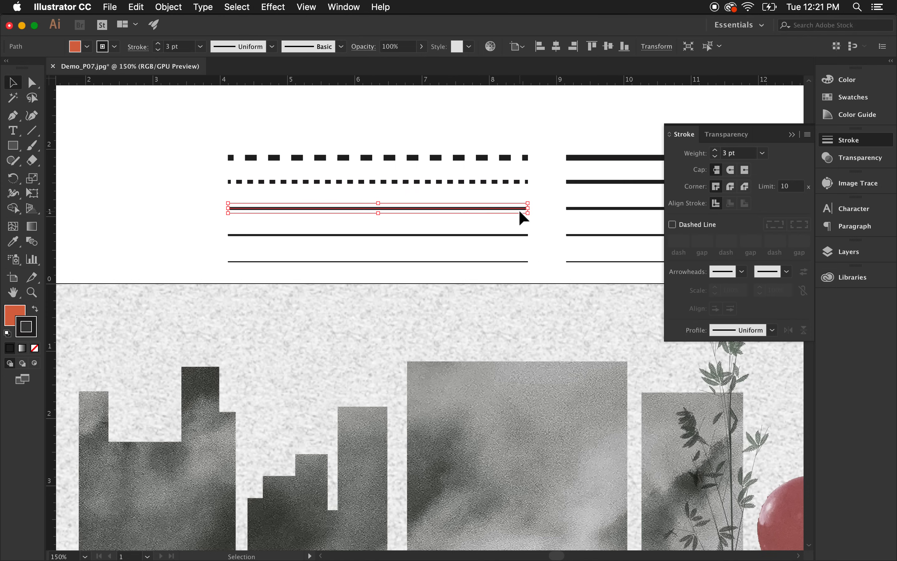
click(696, 225)
text(6)
click(706, 243)
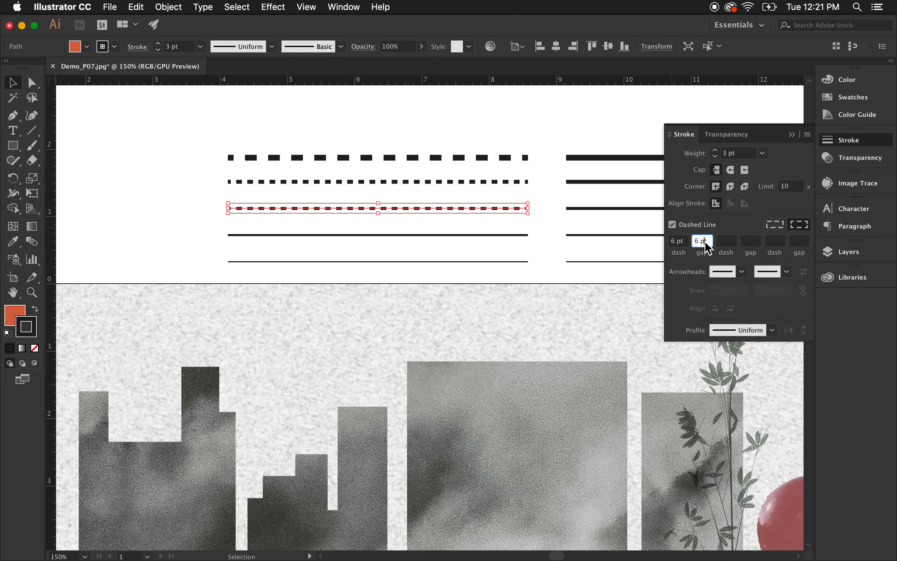
double_click(696, 241)
text(5pt)
key(Return)
click(540, 215)
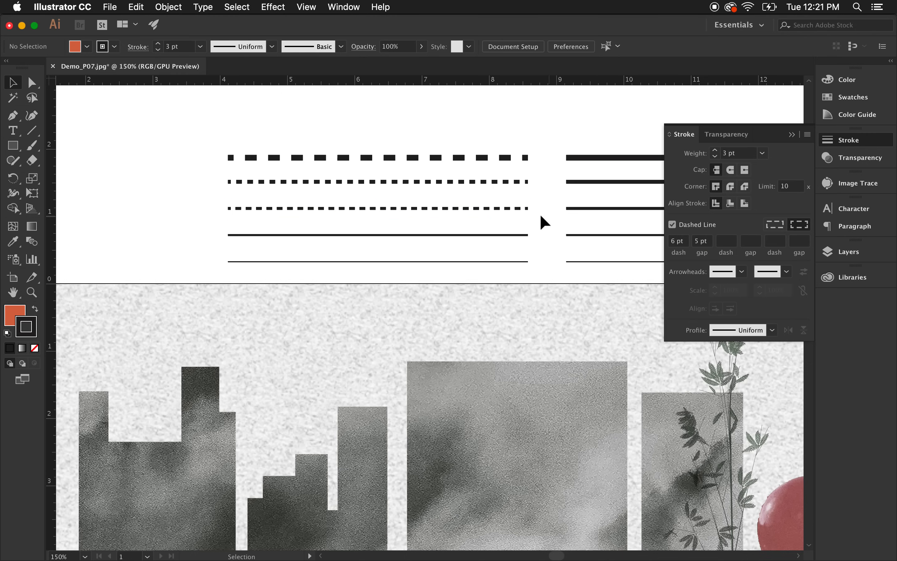
Make the fourth line dashed with a 6 pt dash, 5 pt gap, 3 pt dash and 2 pt gap.
click(507, 234)
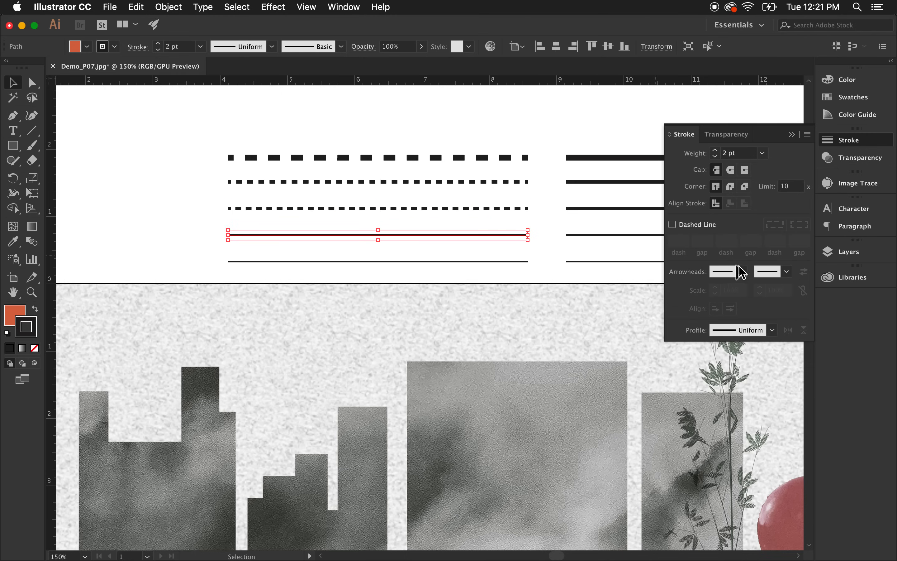
click(689, 225)
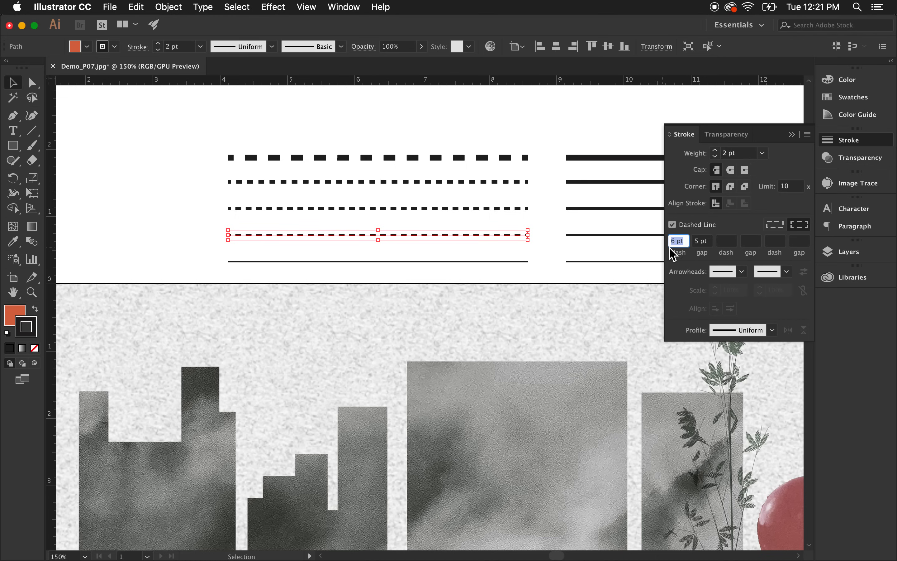
click(729, 243)
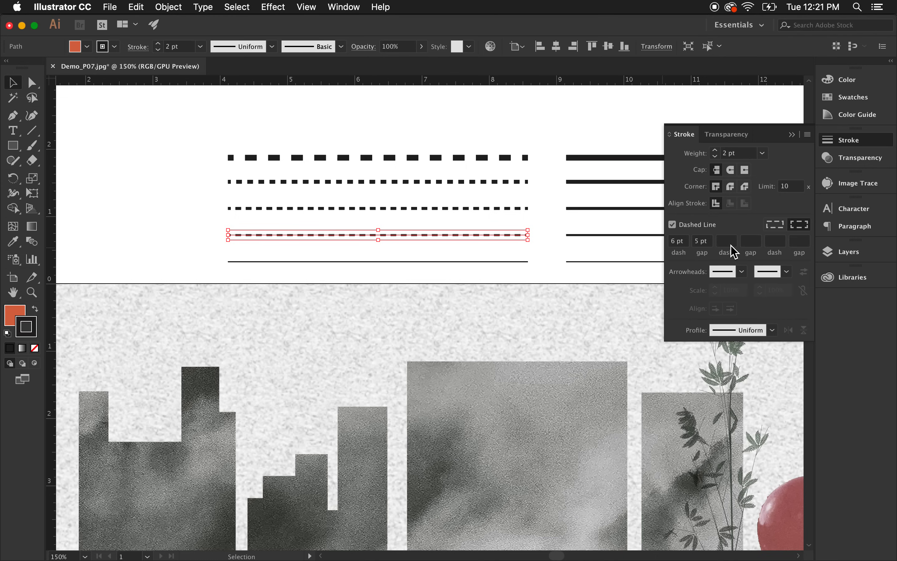
text(3)
click(756, 243)
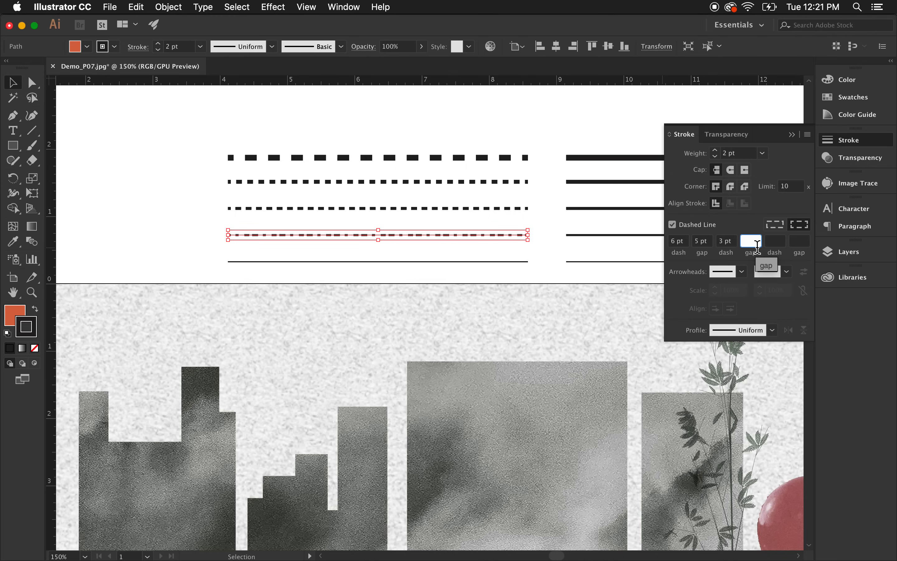
text(2)
key(Tab)
click(555, 221)
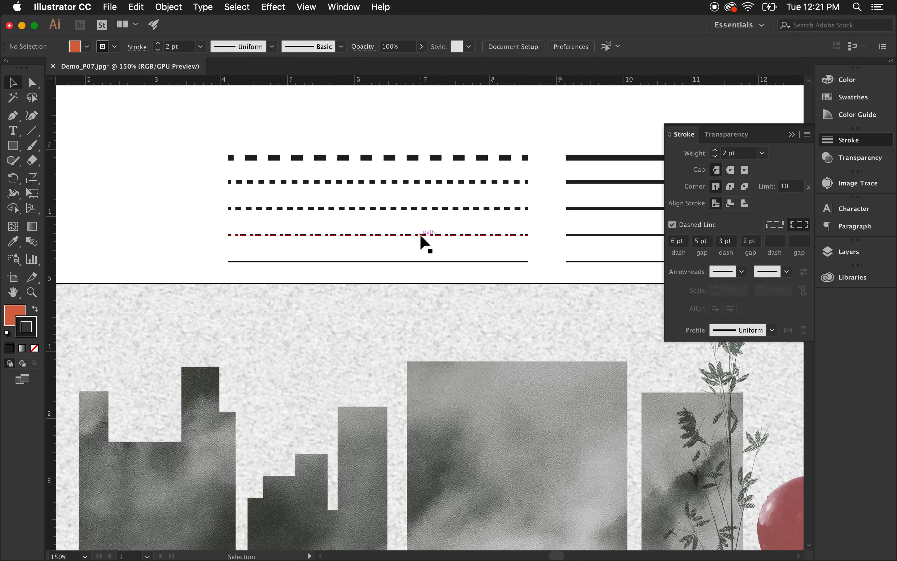
Make the bottom line of the left set dashed with a 6 pt dash, 5 pt gap, 3 pt dash and 2 pt gap.
click(412, 261)
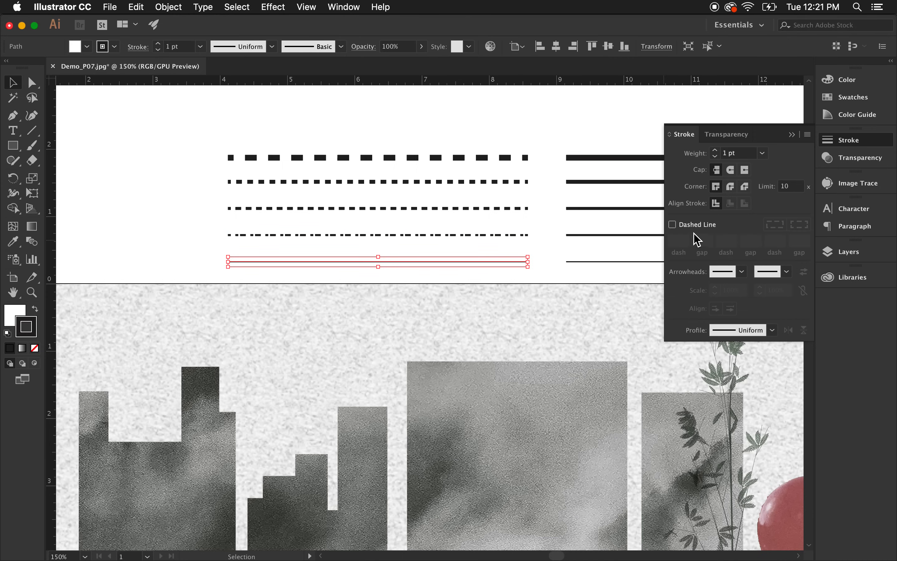
click(673, 224)
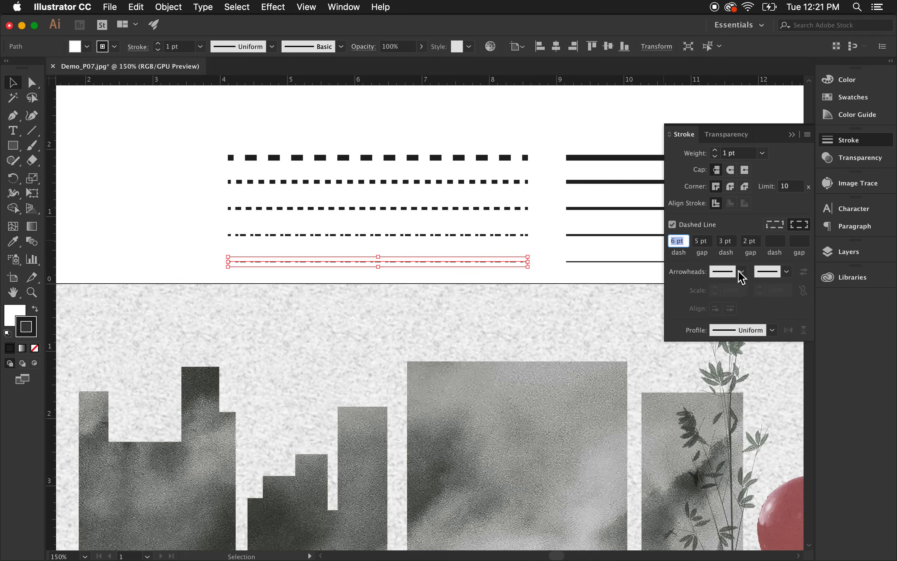
click(538, 277)
Give the thick top line of the right set an Arrow 8 start arrowhead.
key(super+minus)
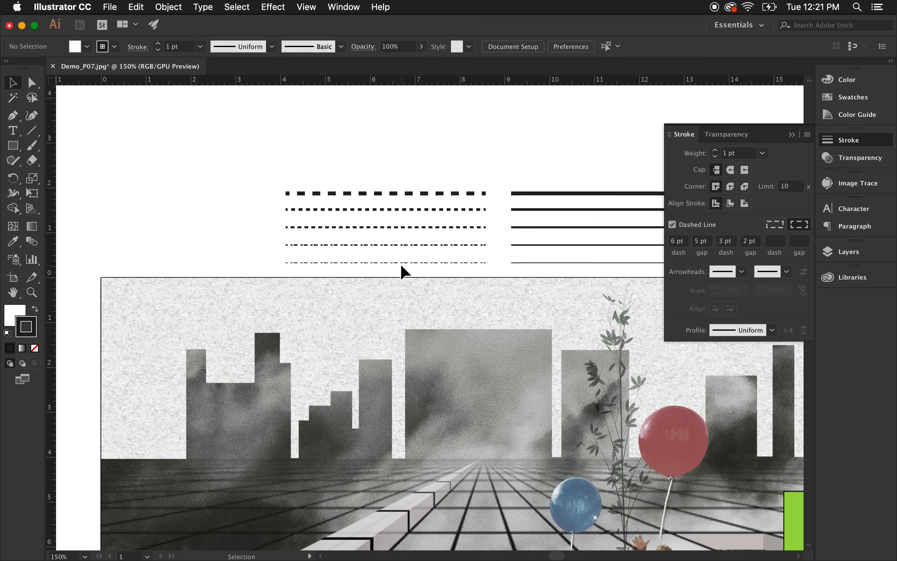
key(super+minus)
scroll(657, 262, up, 1)
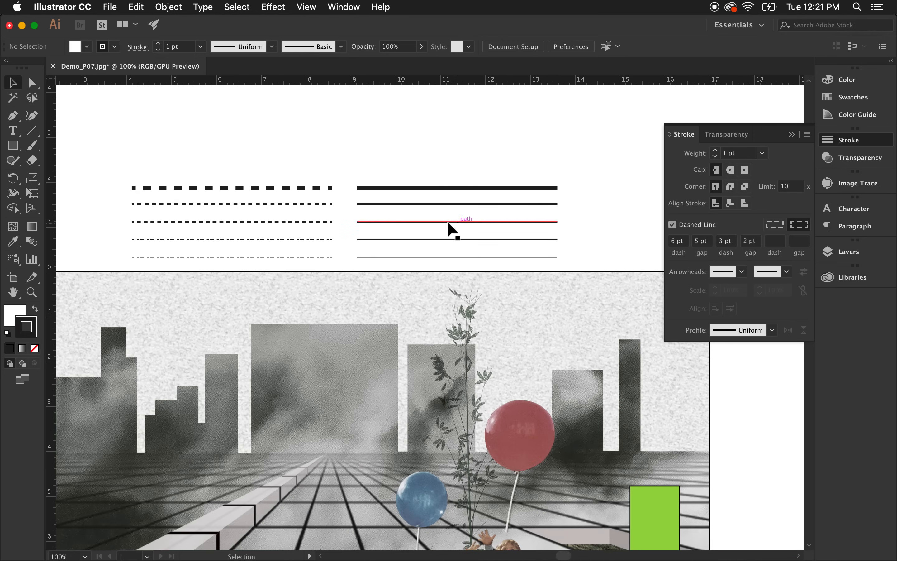
scroll(451, 224, down, 1)
drag(478, 183, 446, 132)
click(365, 142)
scroll(452, 120, up, 2)
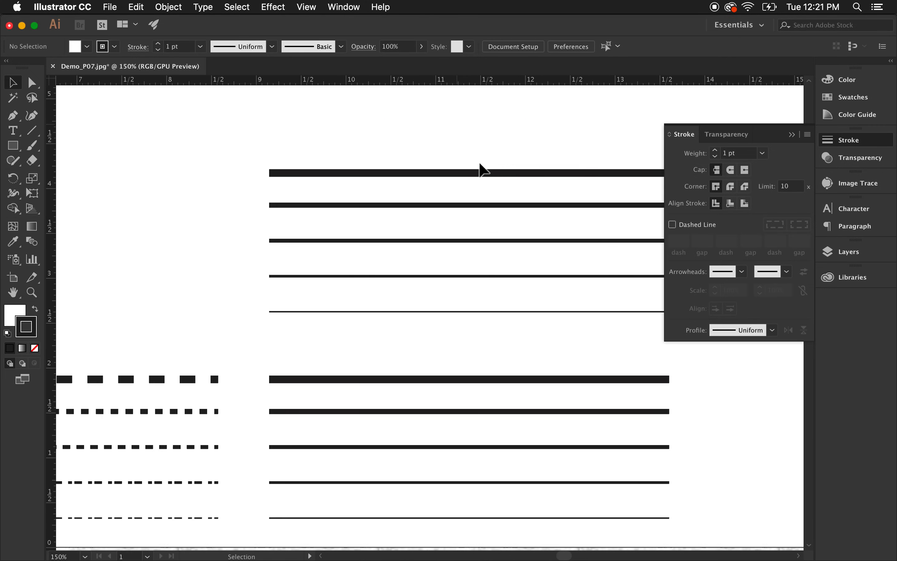
click(511, 174)
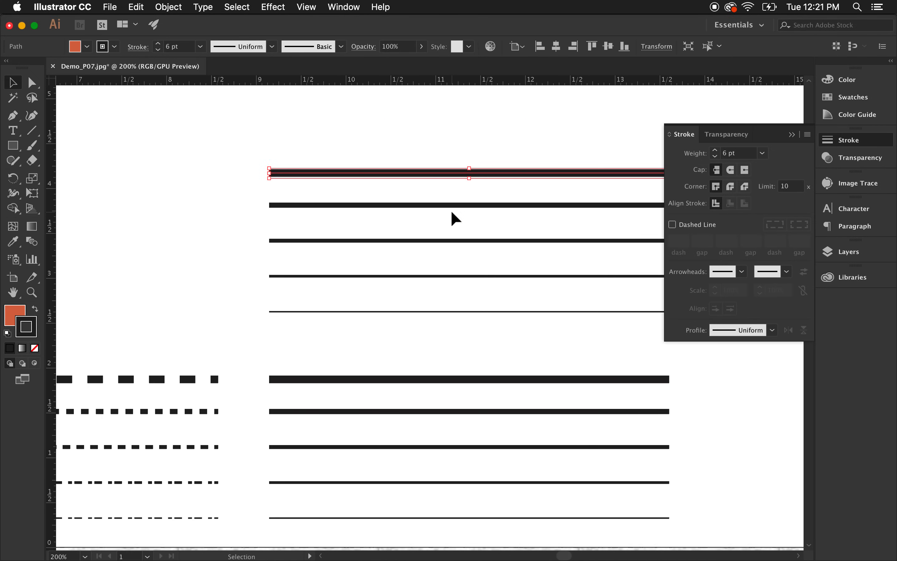
scroll(450, 210, down, 1)
click(742, 272)
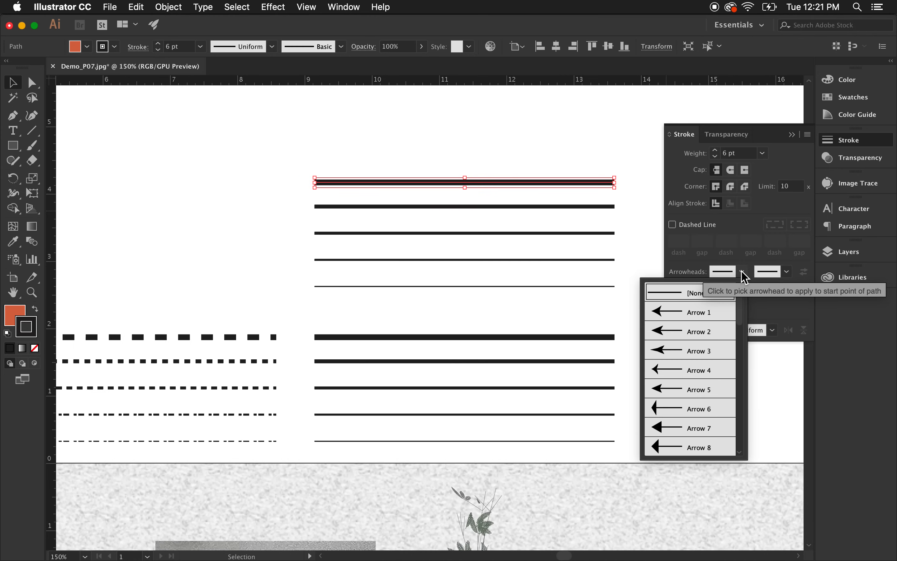
scroll(693, 376, down, 6)
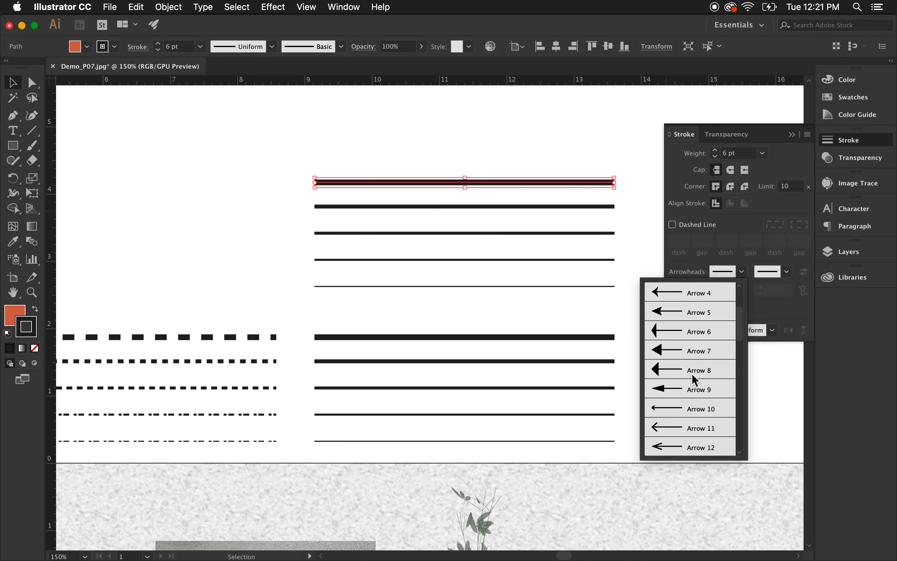
scroll(691, 370, down, 4)
scroll(696, 363, up, 5)
scroll(696, 365, up, 5)
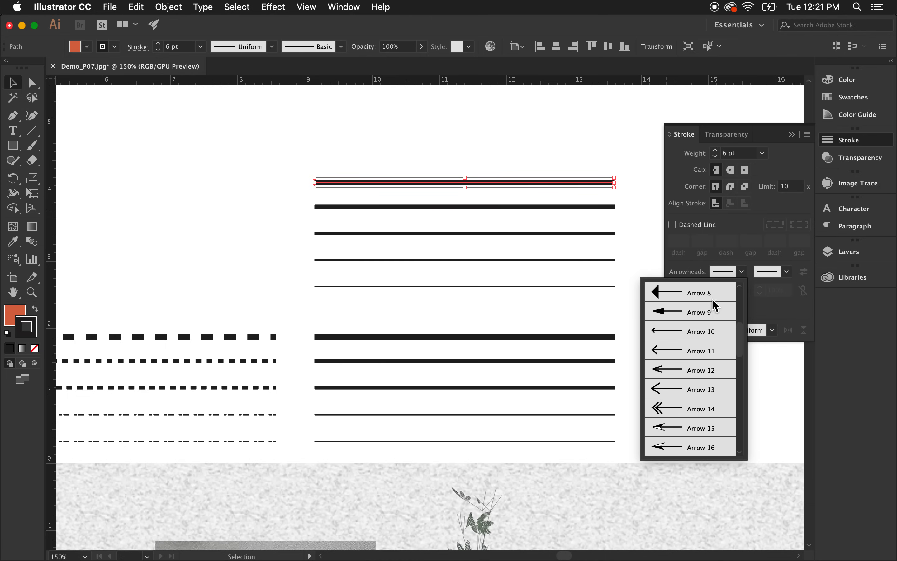
click(703, 271)
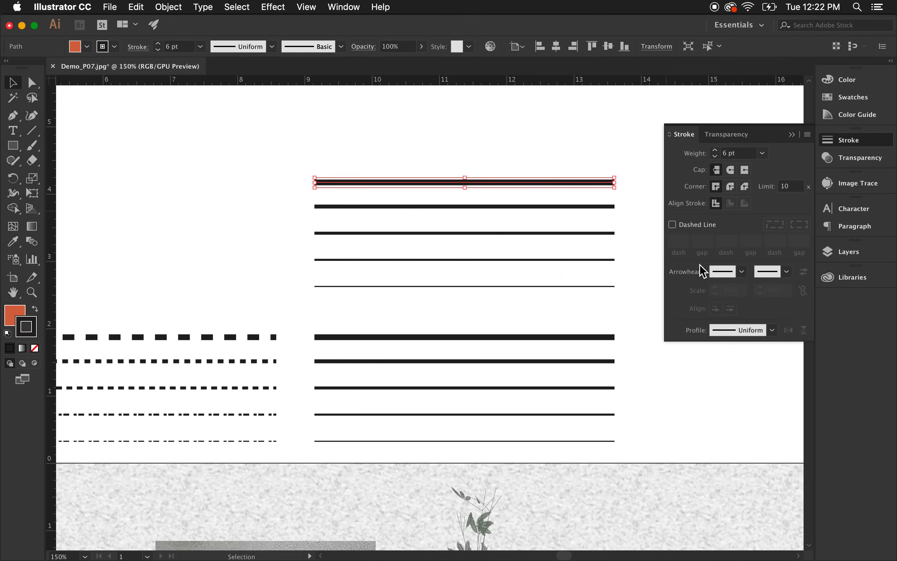
click(730, 275)
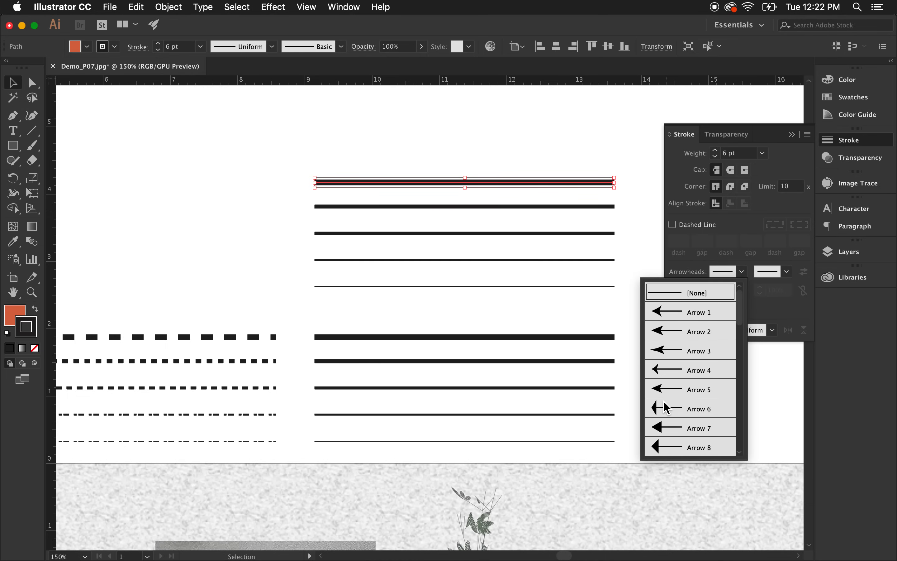
click(662, 445)
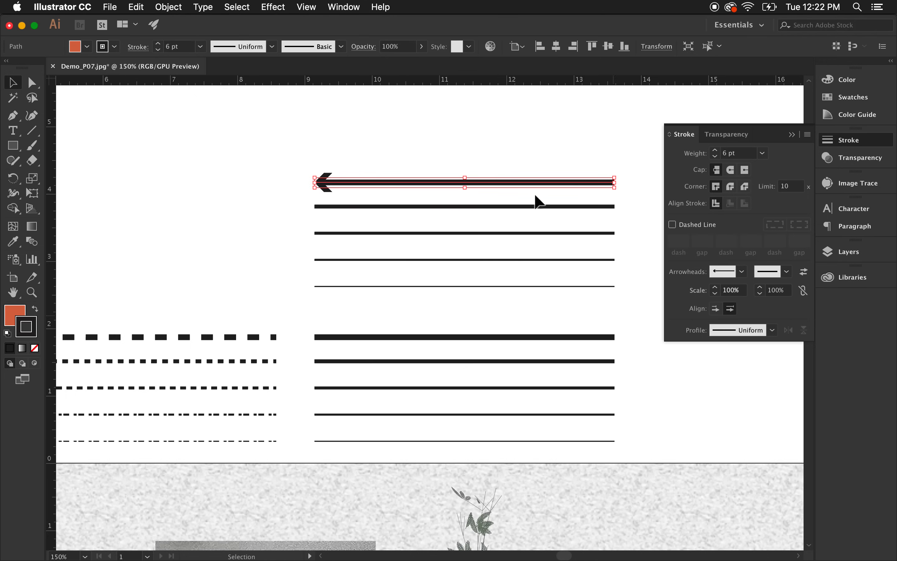
Try an Arrow 12 end arrowhead on the top right line, then set its end arrowhead back to none.
click(481, 136)
click(370, 184)
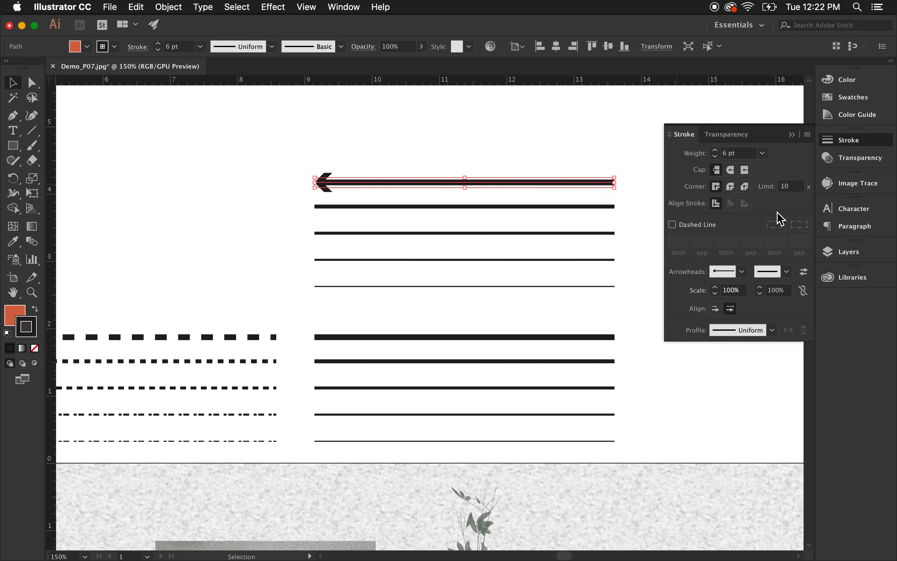
click(788, 273)
scroll(740, 408, down, 3)
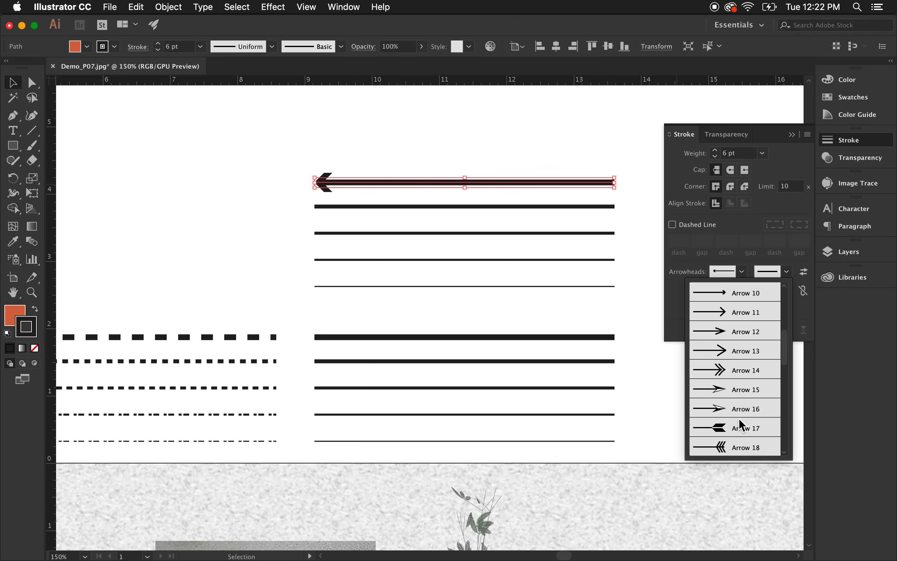
click(723, 331)
click(597, 156)
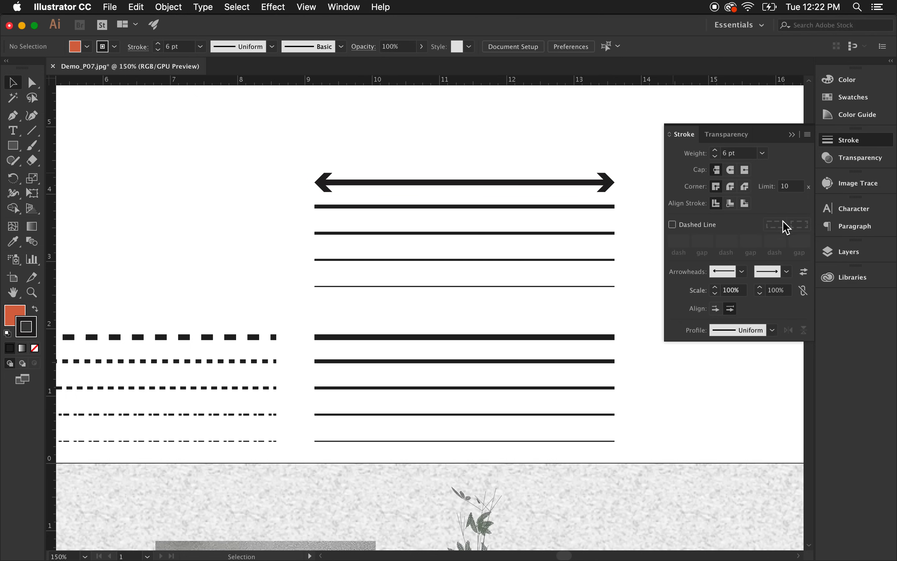
click(609, 181)
click(786, 272)
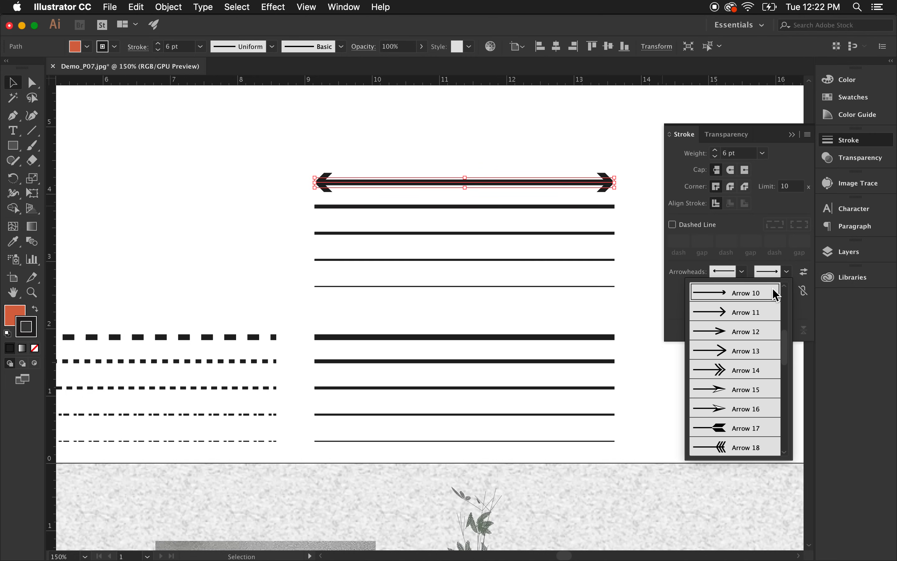
scroll(751, 335, up, 2)
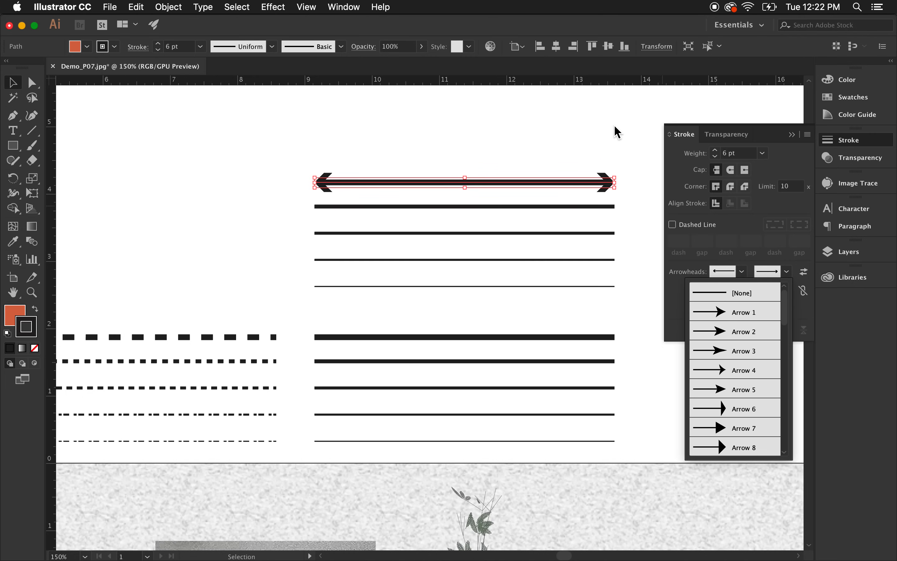
click(721, 295)
click(575, 121)
Swap the start and end arrowheads of the top right line so the arrow sits at its right end.
click(601, 182)
click(804, 273)
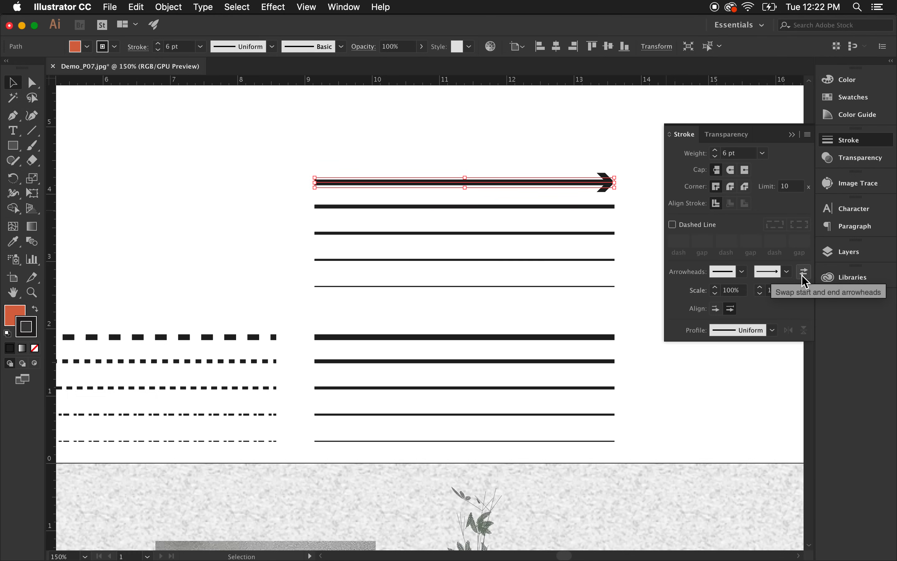
click(803, 274)
click(803, 274)
click(803, 273)
click(803, 273)
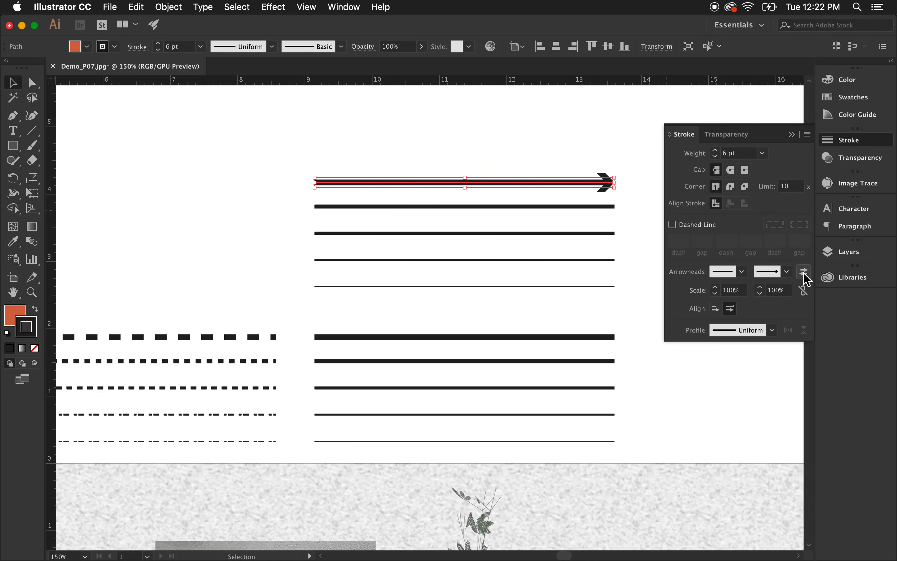
Scale the top right line's end arrowhead to 200%.
click(523, 122)
click(574, 184)
click(716, 294)
click(777, 290)
text(200)
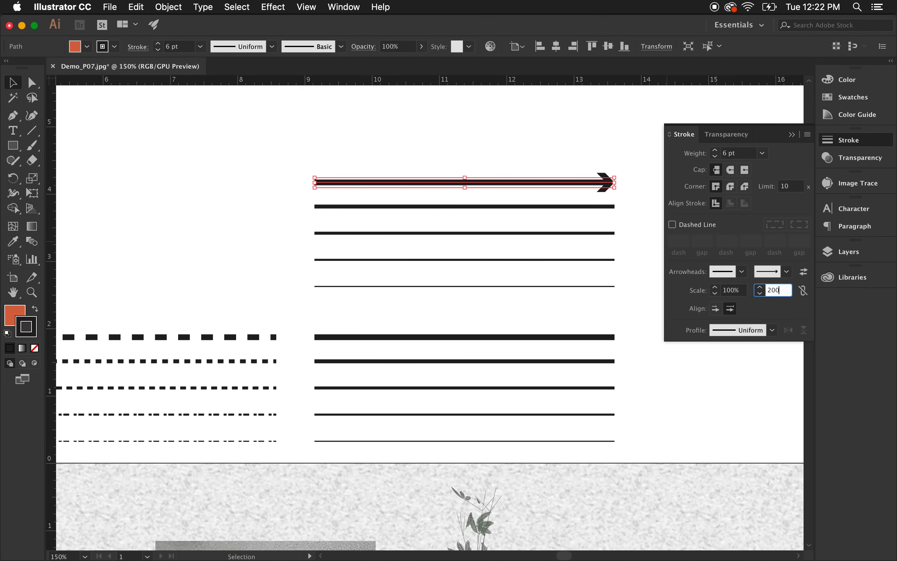
key(Return)
click(497, 136)
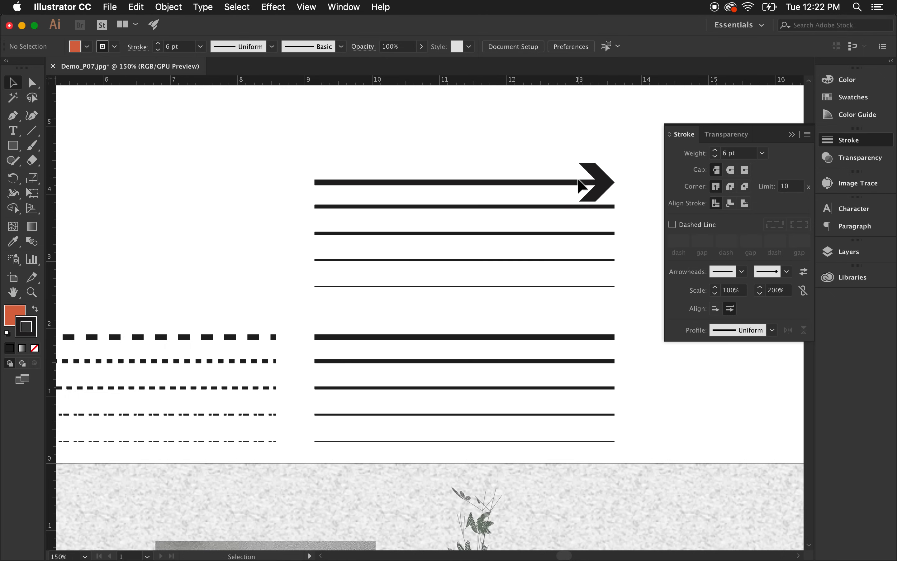
click(587, 184)
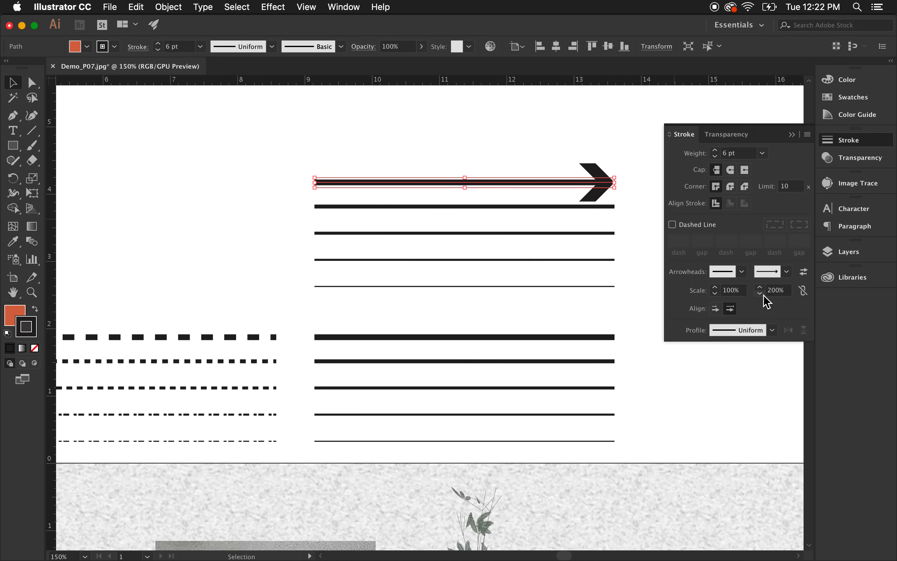
click(495, 125)
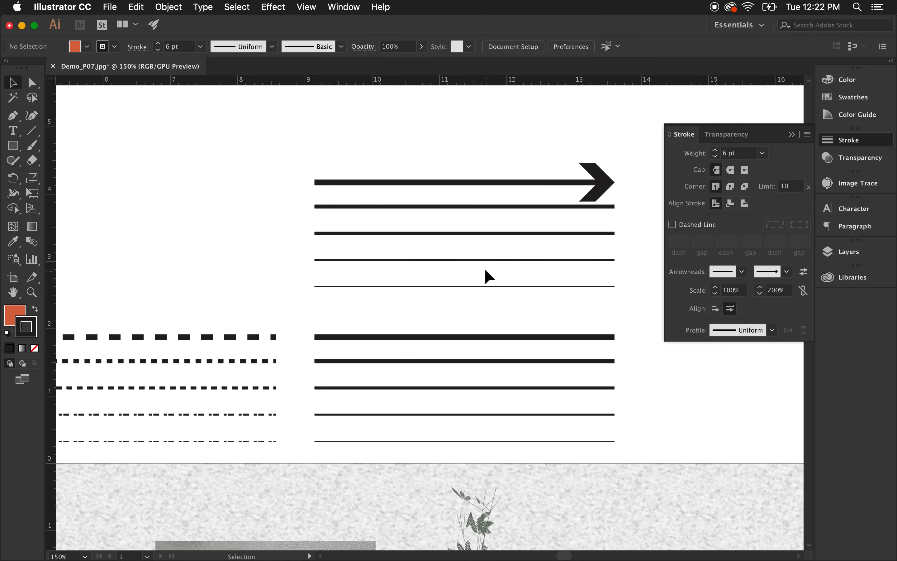
Zoom in closely on the right ends of the top two lines and select the second line.
scroll(452, 272, down, 1)
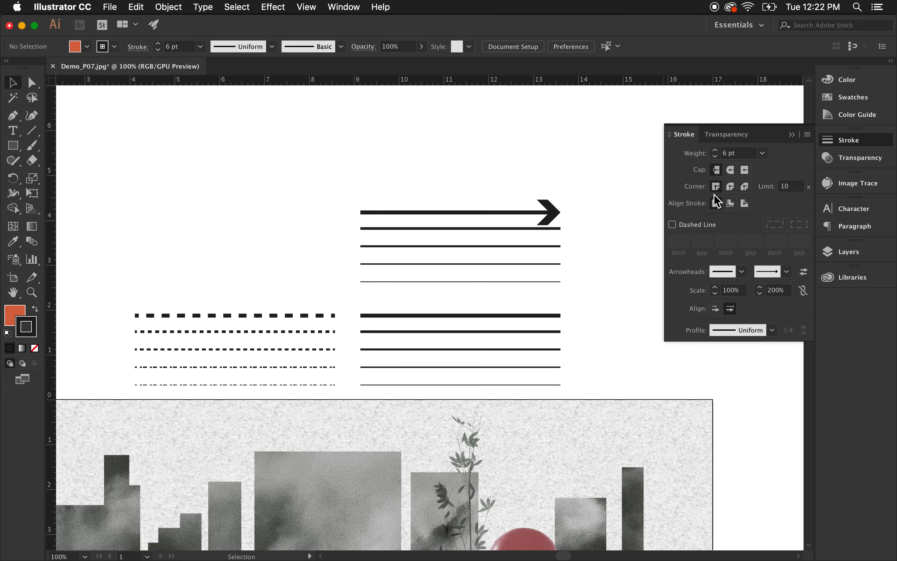
click(542, 229)
scroll(567, 224, up, 5)
scroll(548, 227, up, 3)
click(529, 234)
click(417, 229)
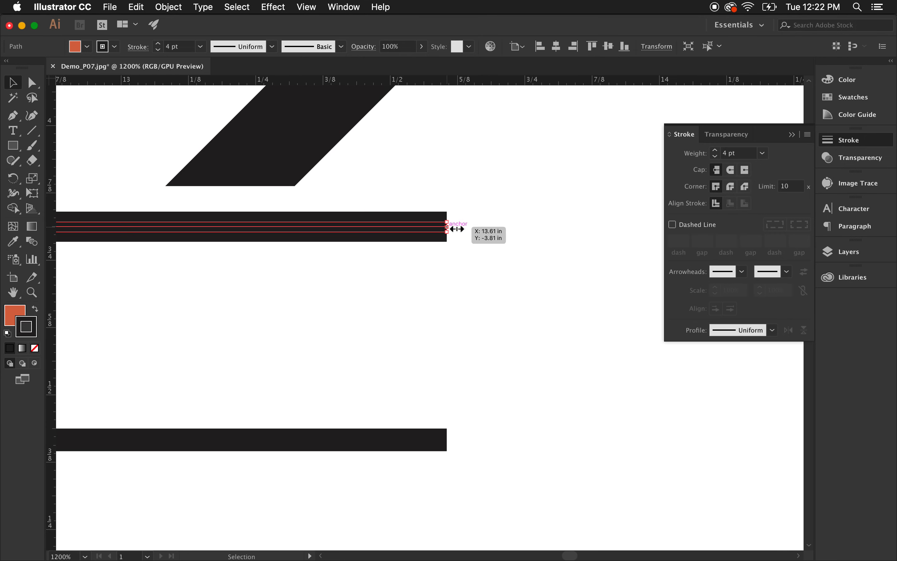
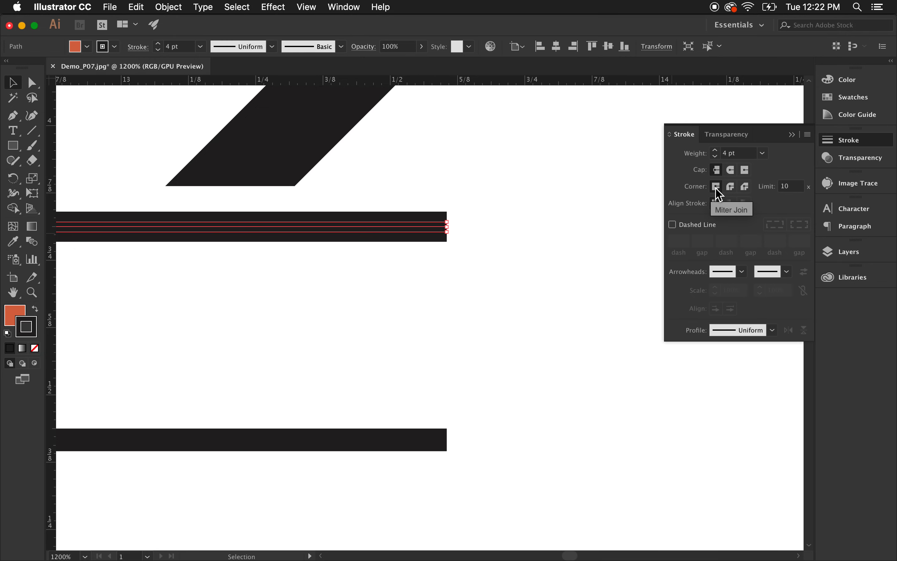
Give the second top line a round cap.
click(731, 172)
click(611, 226)
click(459, 232)
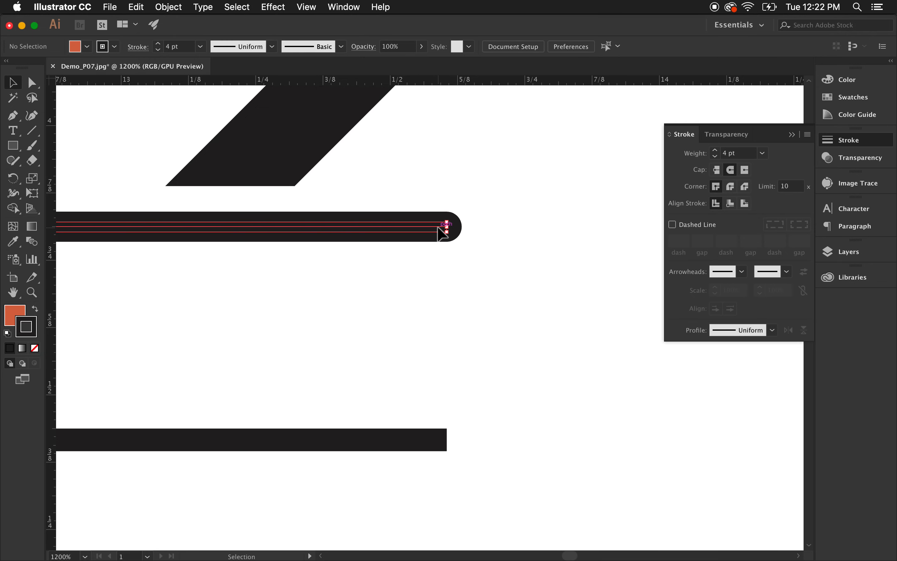
click(571, 251)
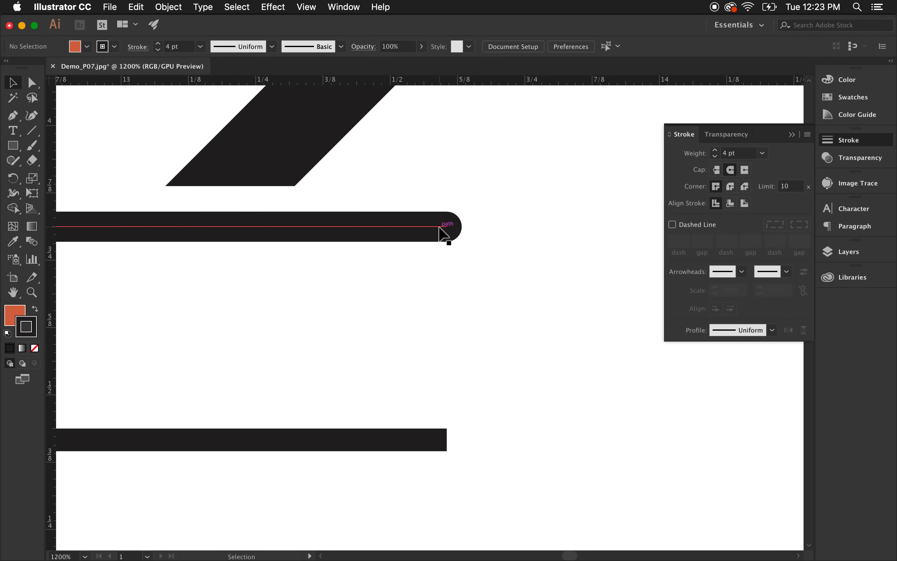
click(447, 229)
click(628, 224)
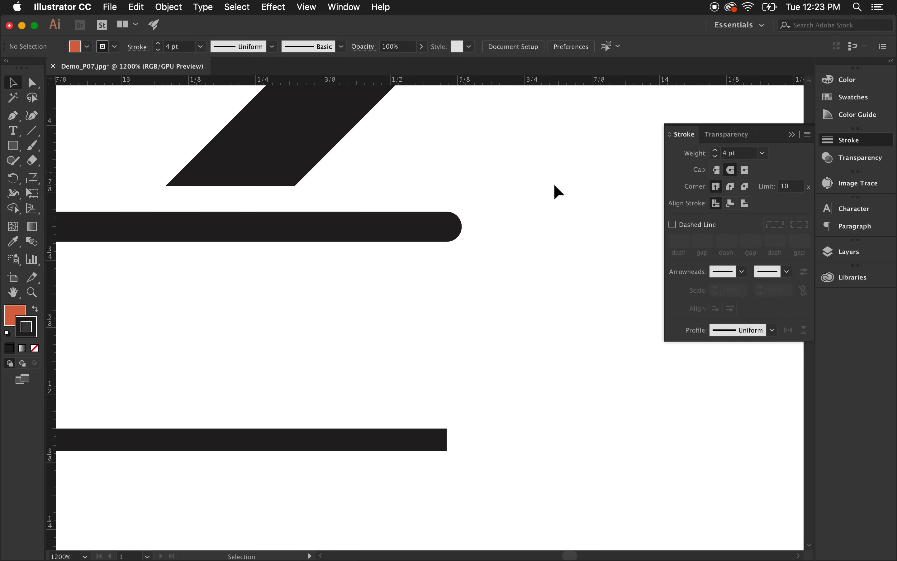
Draw a closed four-sided shape about 2.6 by 2.1 in with the Pen tool, above and left of the line sets.
scroll(508, 295, down, 3)
scroll(542, 318, down, 3)
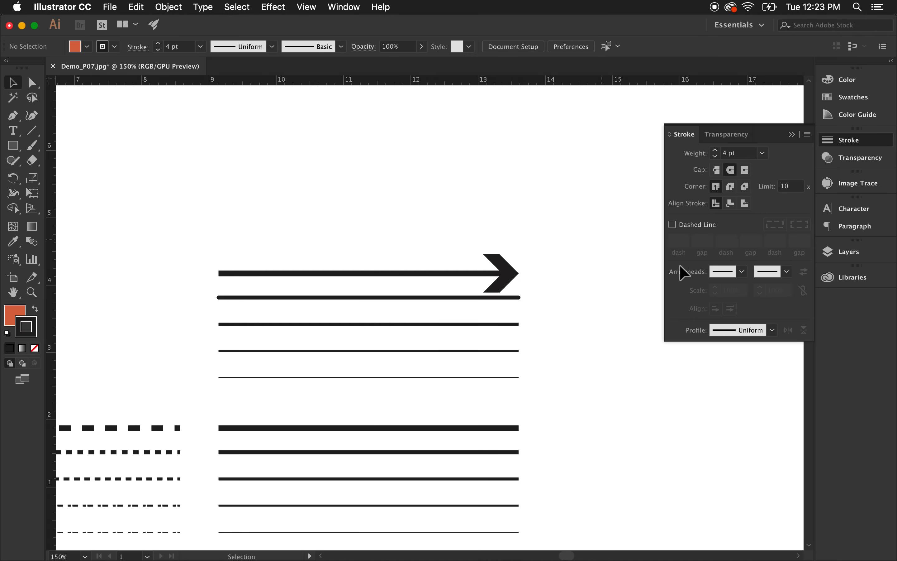
scroll(646, 372, down, 1)
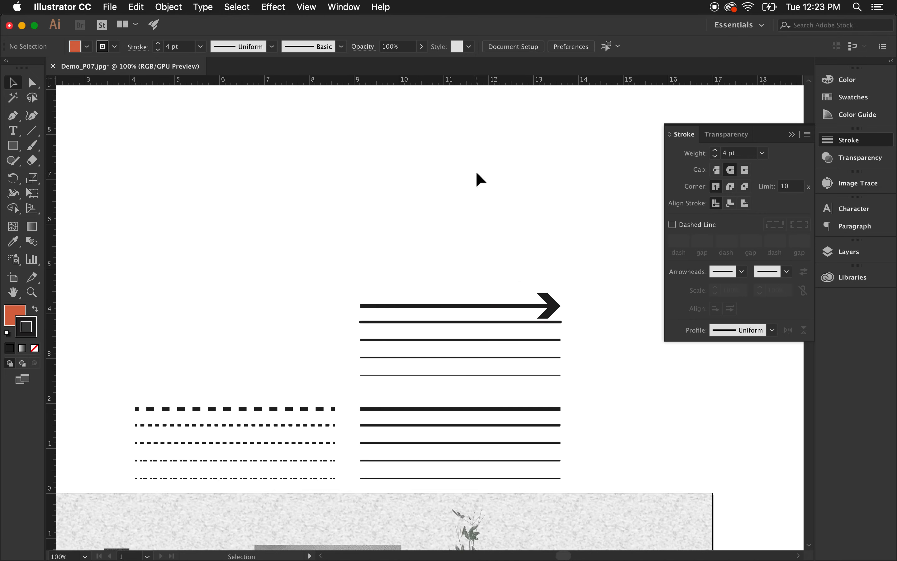
scroll(479, 185, down, 2)
scroll(634, 287, down, 1)
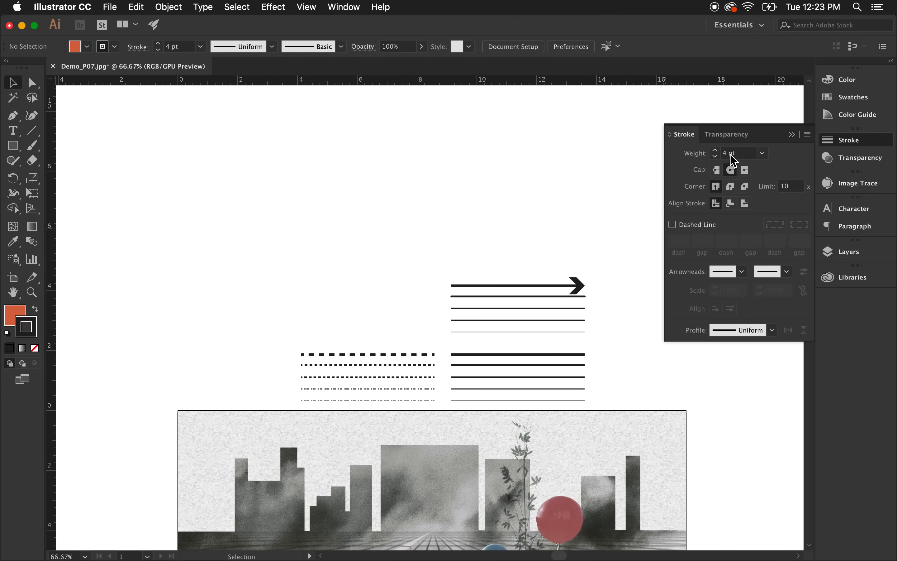
click(791, 135)
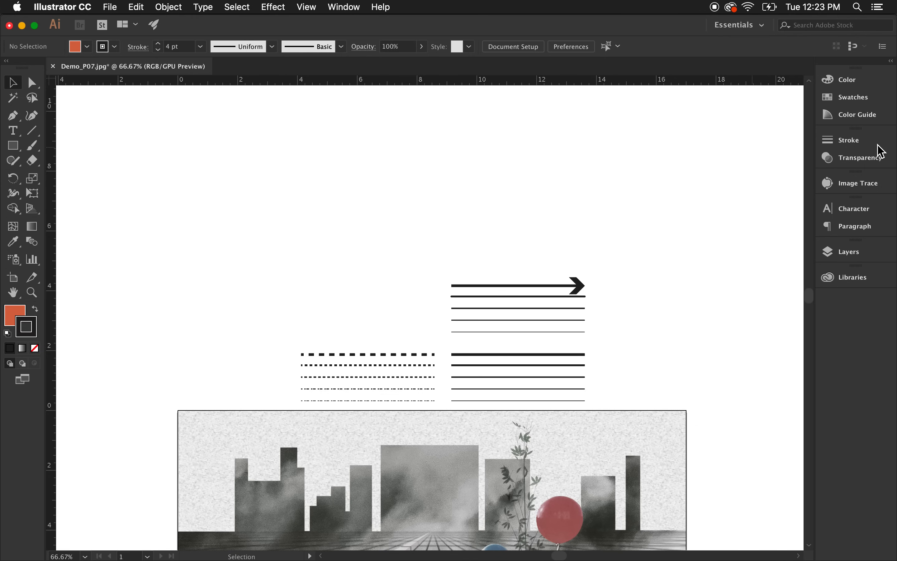
click(13, 116)
click(280, 209)
click(280, 273)
click(356, 273)
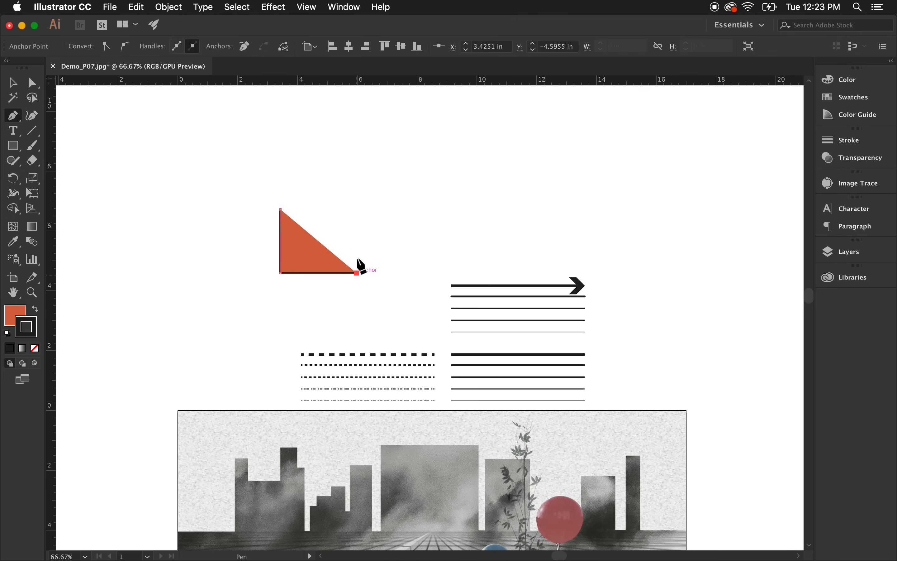
click(356, 212)
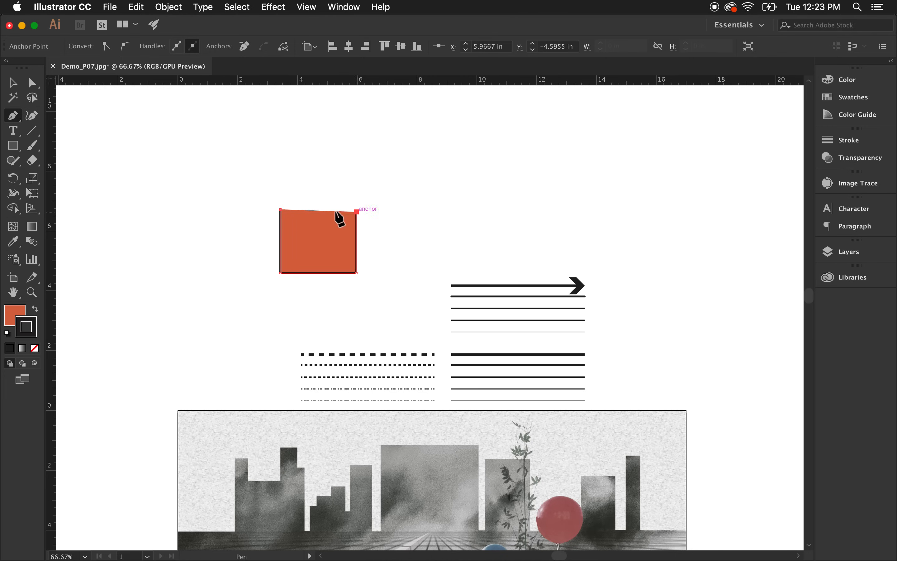
click(281, 210)
click(12, 83)
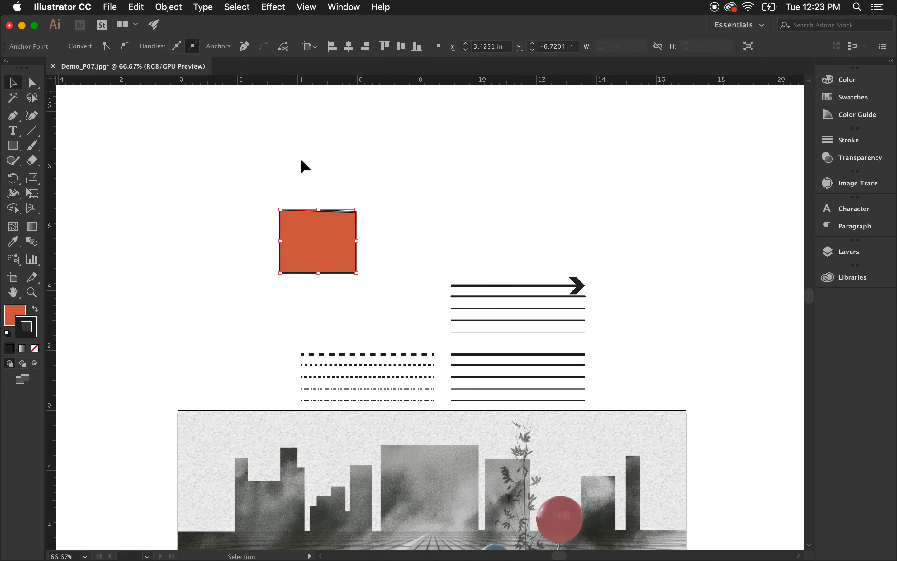
Set the new shape's fill to none while keeping its stroke.
click(290, 164)
click(355, 232)
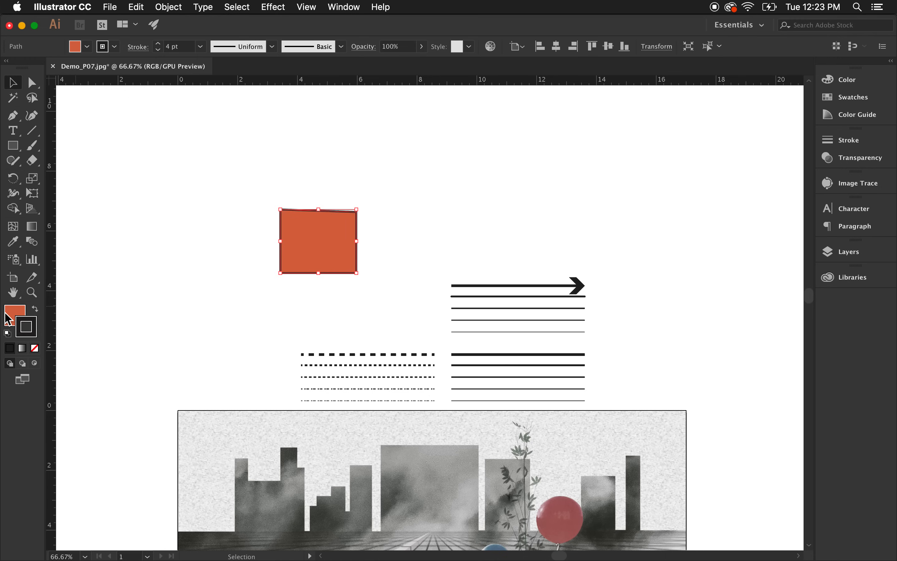
click(15, 315)
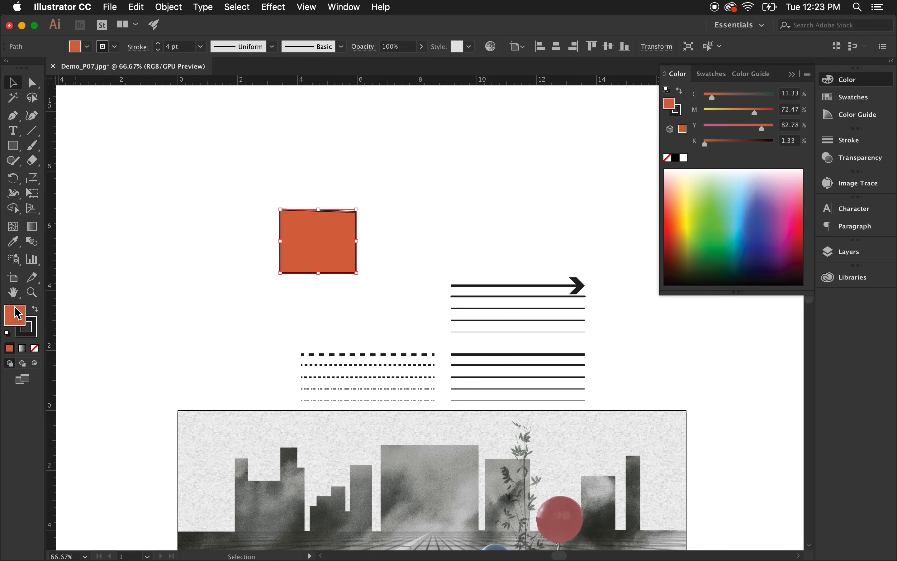
click(36, 351)
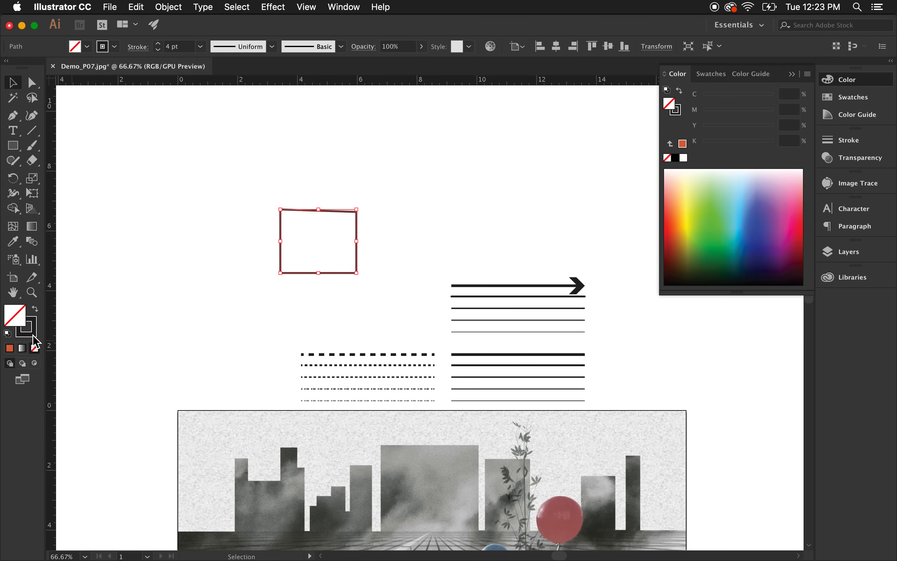
click(33, 336)
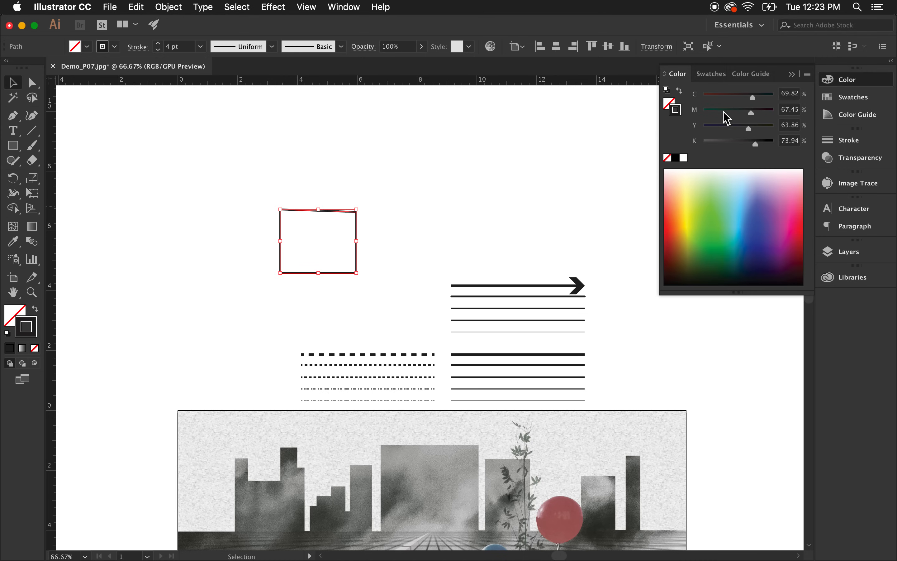
Set the shape's stroke weight to 11 pt.
click(868, 143)
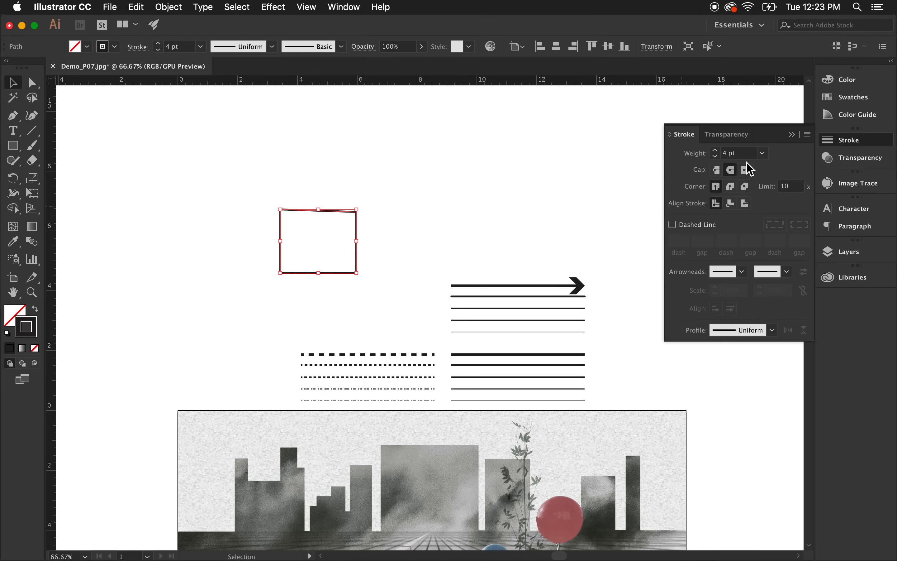
click(377, 236)
click(357, 241)
click(714, 150)
click(714, 149)
click(714, 150)
click(714, 150)
click(715, 149)
click(715, 150)
click(714, 150)
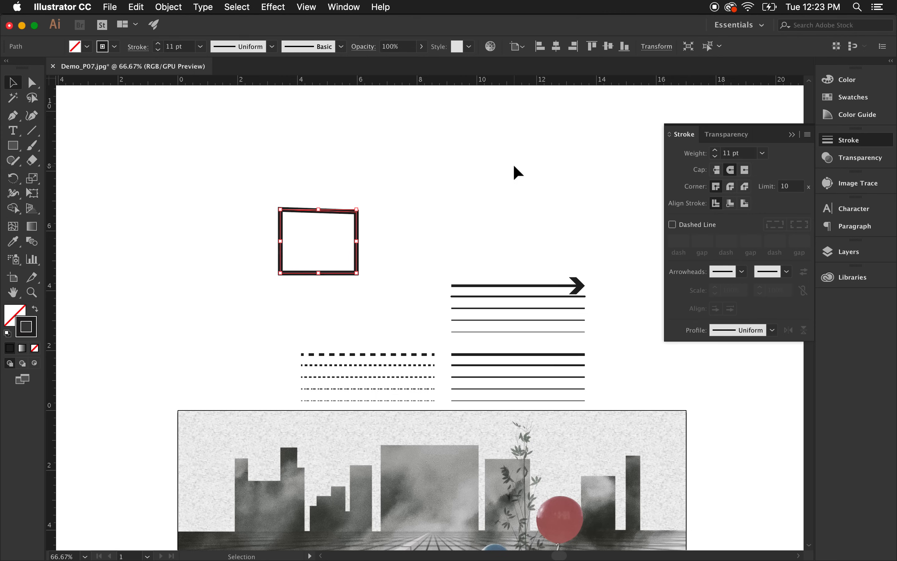
click(455, 202)
Draw a smaller closed quadrilateral about 1.3 by 0.7 in with the Pen tool, above and right of the first shape.
click(13, 115)
click(356, 169)
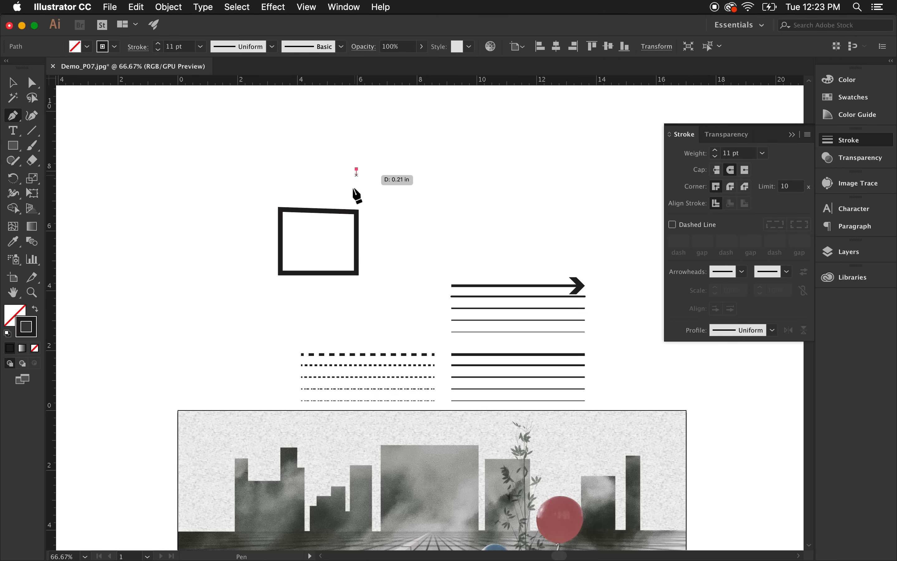
click(353, 189)
click(394, 189)
click(394, 169)
click(355, 169)
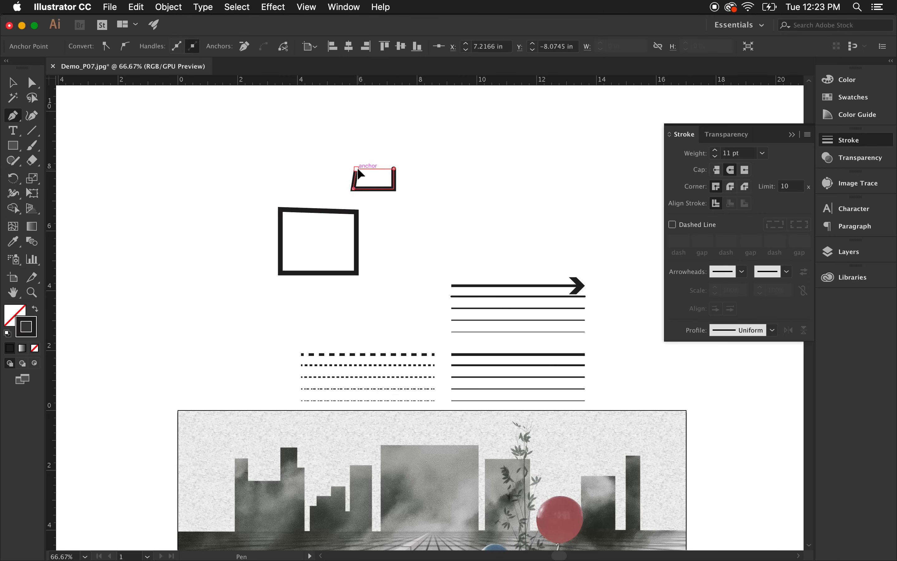
click(11, 84)
Set the small quadrilateral's stroke weight to 3 pt.
click(438, 186)
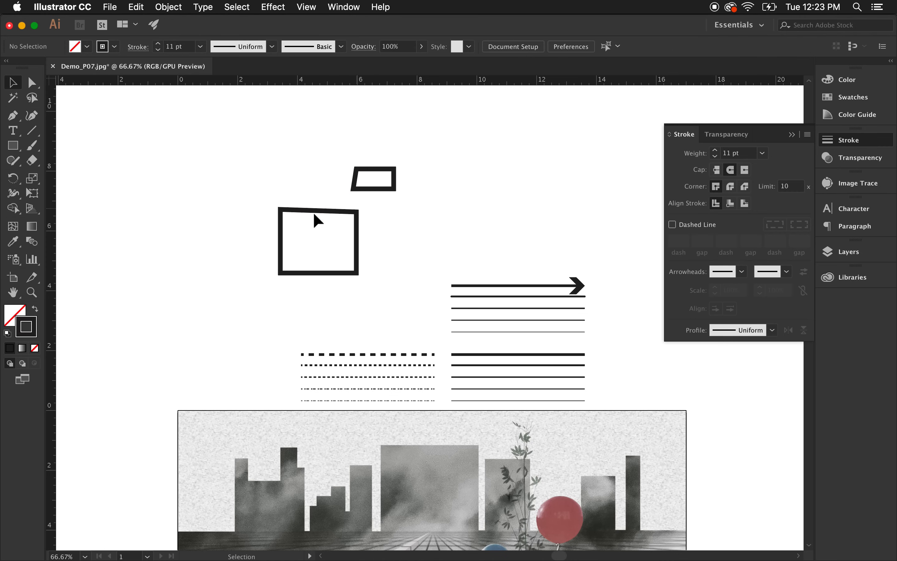
click(394, 189)
click(719, 158)
click(719, 158)
click(718, 157)
click(719, 157)
click(719, 158)
click(719, 157)
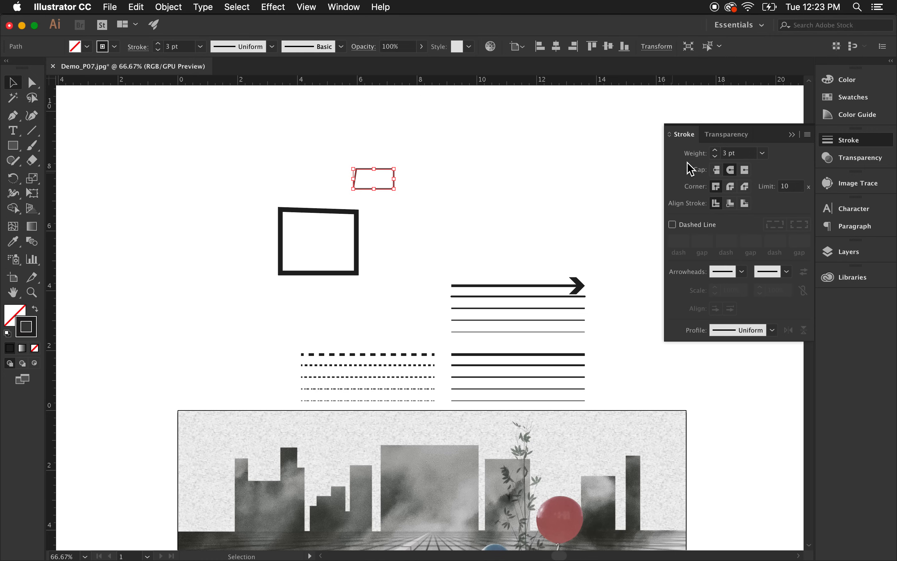
click(406, 166)
Draw a third quadrilateral about 1.5 by 0.9 in with the Pen tool and set its stroke weight to 9 pt.
click(13, 116)
click(465, 189)
click(466, 217)
click(510, 217)
click(506, 189)
click(466, 189)
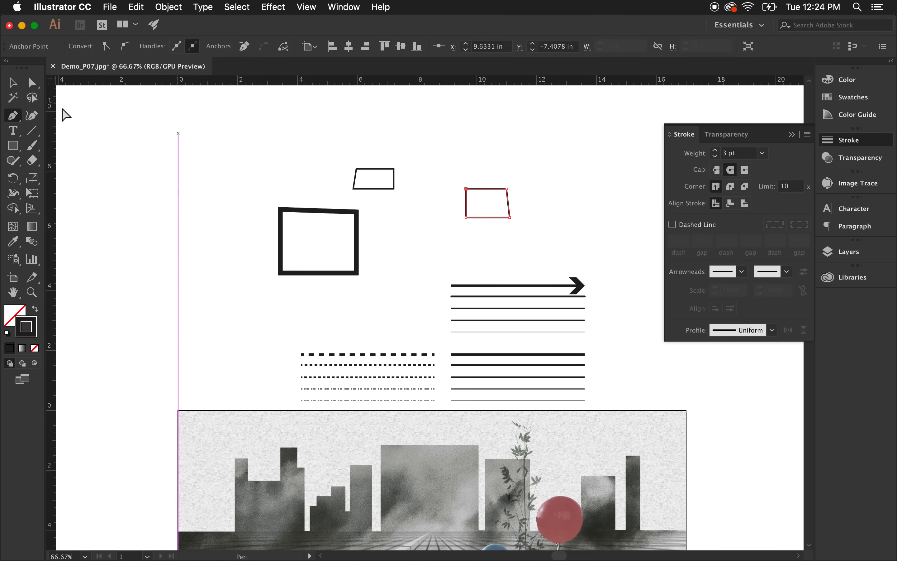
click(718, 150)
click(718, 150)
click(717, 151)
click(718, 151)
click(718, 151)
click(718, 151)
Draw a fourth small quadrilateral about 1.2 by 0.7 in with the Pen tool at the upper right.
click(588, 166)
click(592, 189)
click(625, 184)
click(625, 166)
click(587, 165)
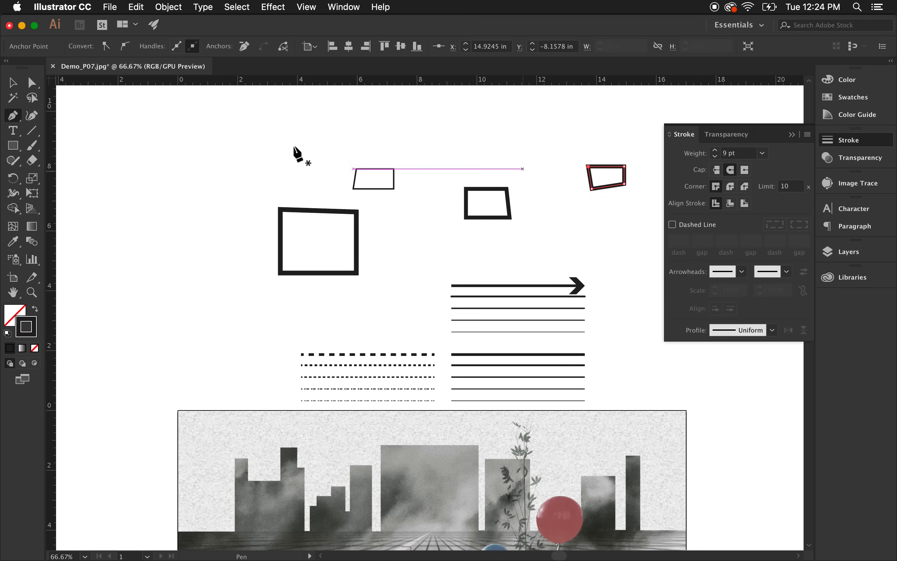
click(14, 84)
click(68, 114)
Move one anchor of the upper-right quadrilateral up and outward to reshape it into a wedge.
scroll(240, 181, down, 1)
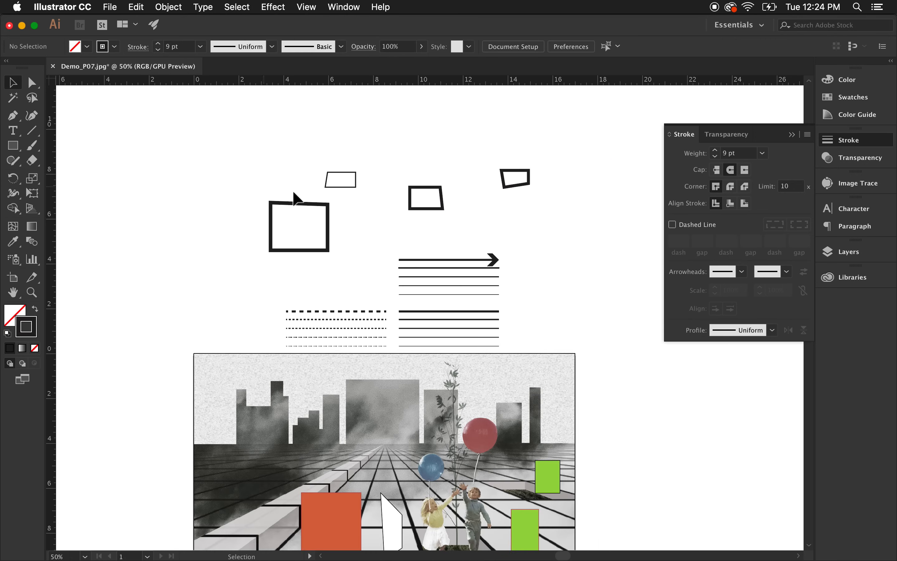
scroll(573, 217, down, 2)
click(519, 142)
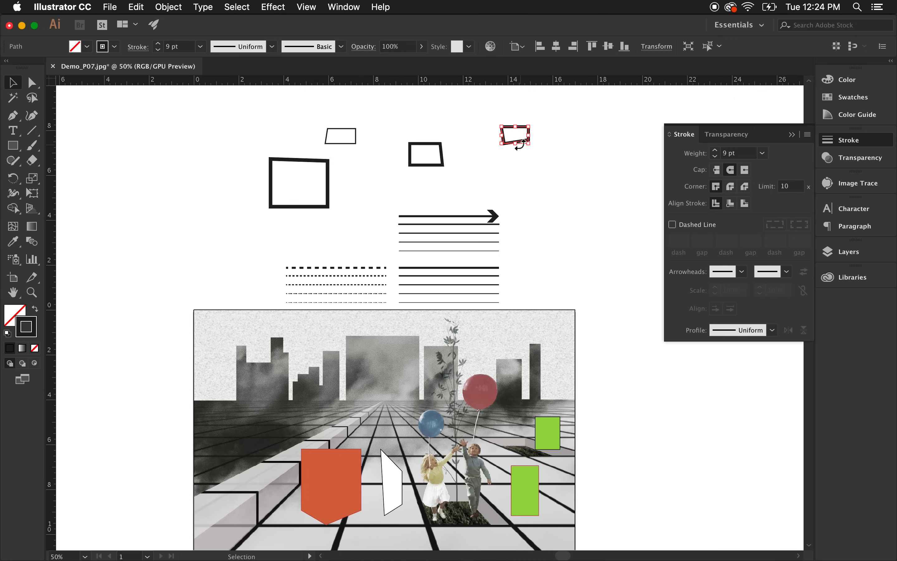
drag(373, 184, 375, 185)
click(573, 193)
scroll(578, 200, down, 2)
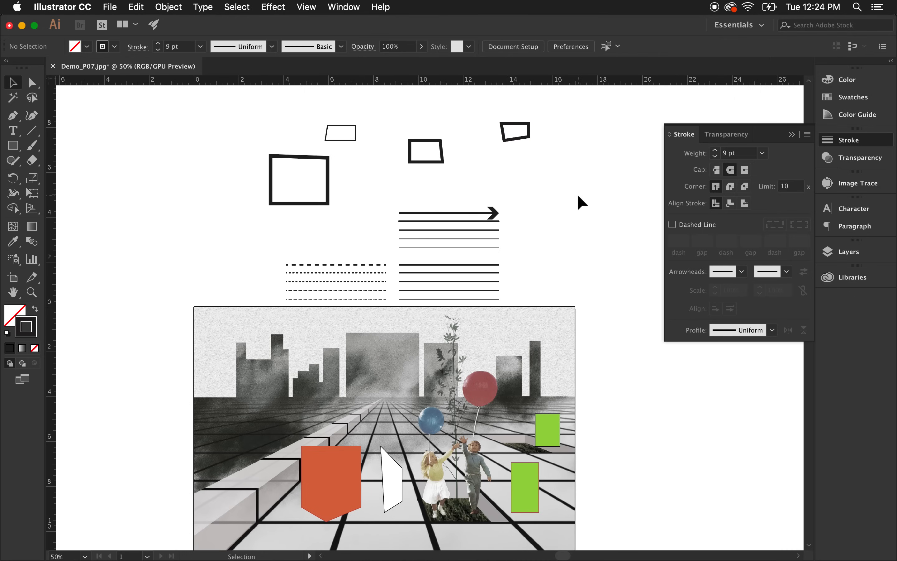
scroll(464, 401, down, 1)
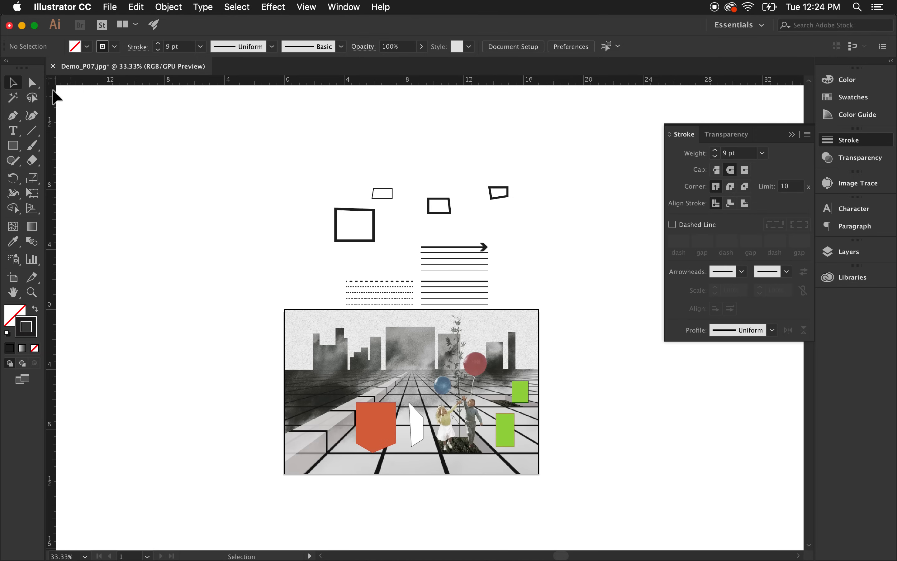
key(a)
mouse_move(508, 187)
mouse_down()
mouse_move(512, 212)
mouse_move(511, 188)
mouse_move(520, 181)
mouse_up()
click(536, 209)
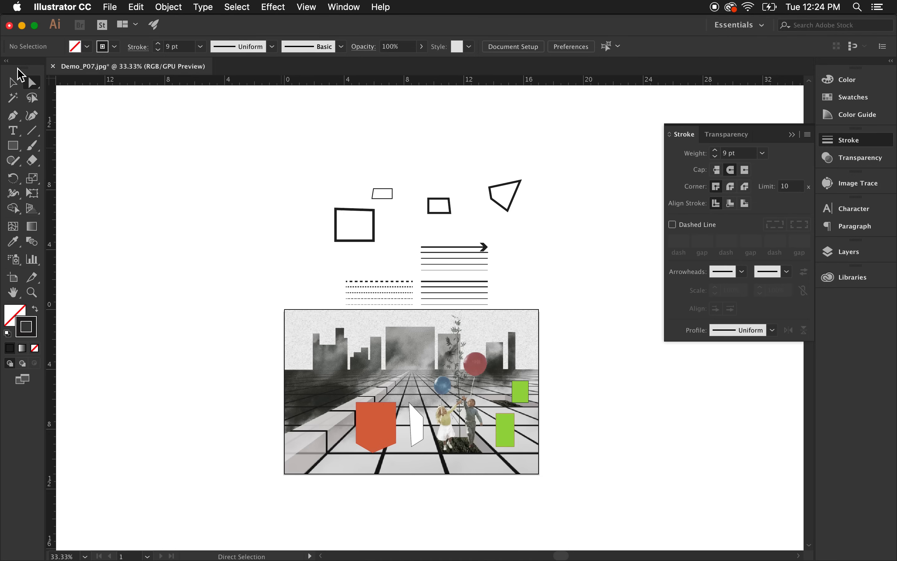
Move the reshaped wedge to the left of the large quadrilateral.
click(13, 82)
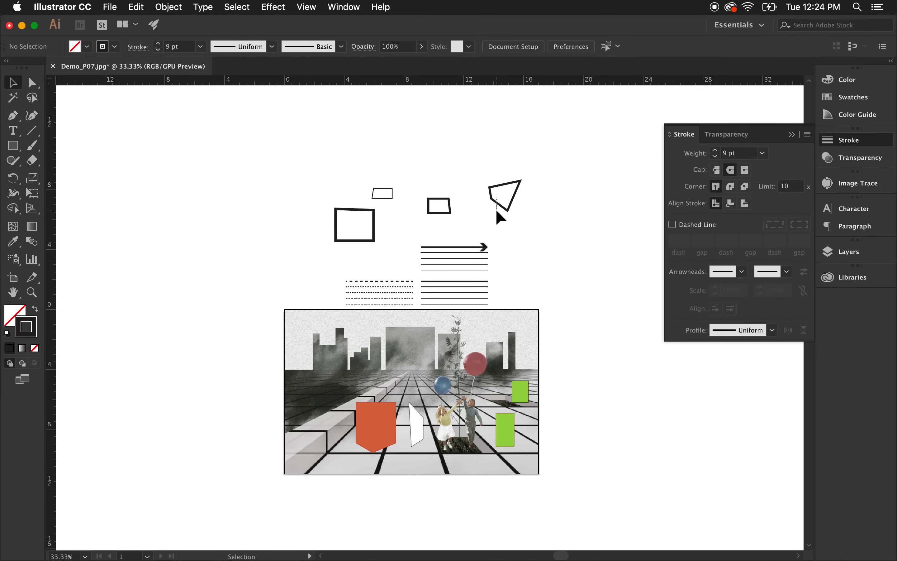
drag(499, 208, 249, 243)
click(160, 181)
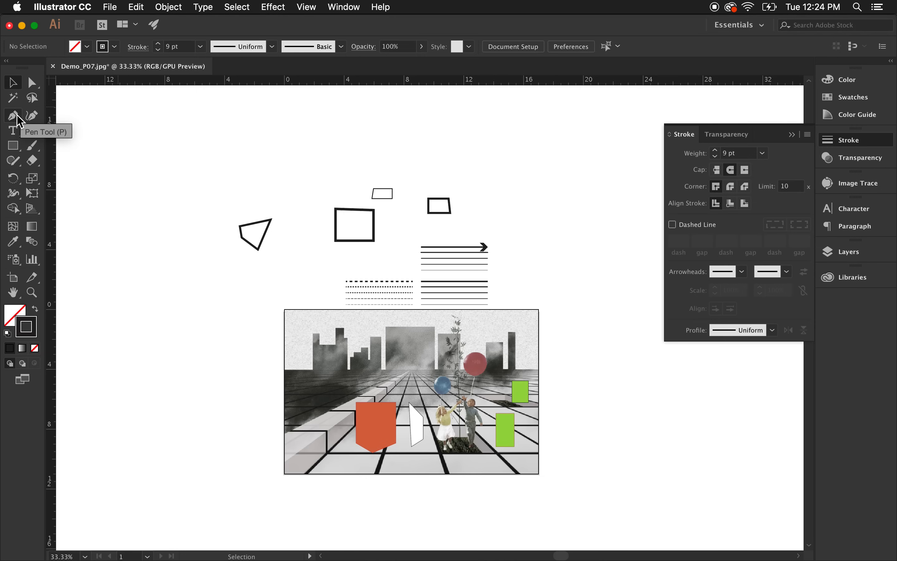
Draw a rectangle about 2 in square with the Rectangle tool, above the large quadrilateral.
click(18, 148)
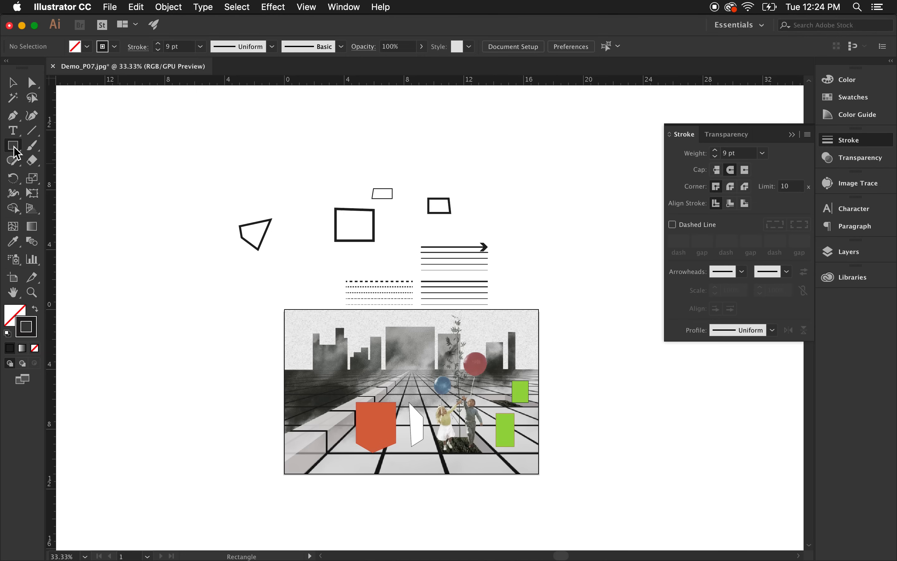
click(14, 146)
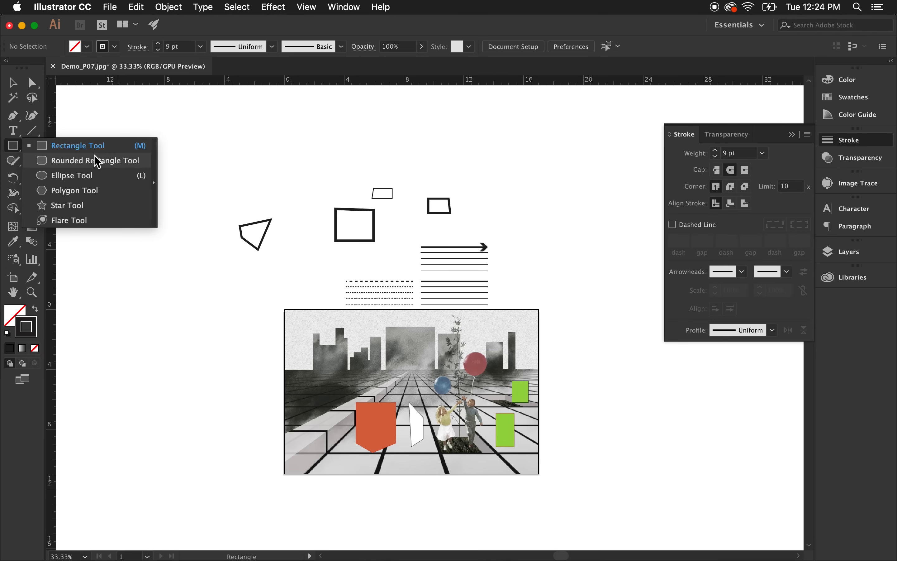
click(79, 152)
drag(289, 150, 322, 180)
Draw a five-pointed star about 2.5 in across with the Star tool at the upper right.
click(15, 146)
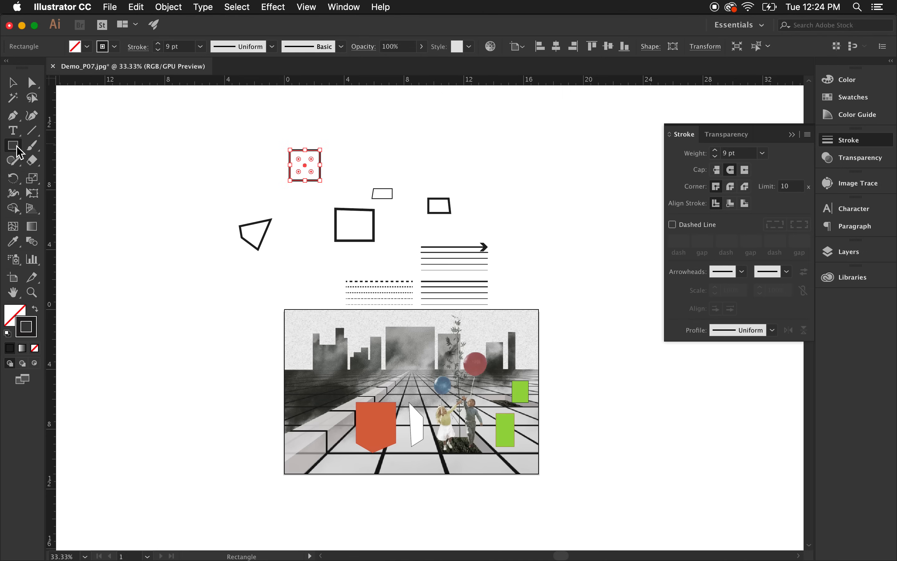
click(70, 211)
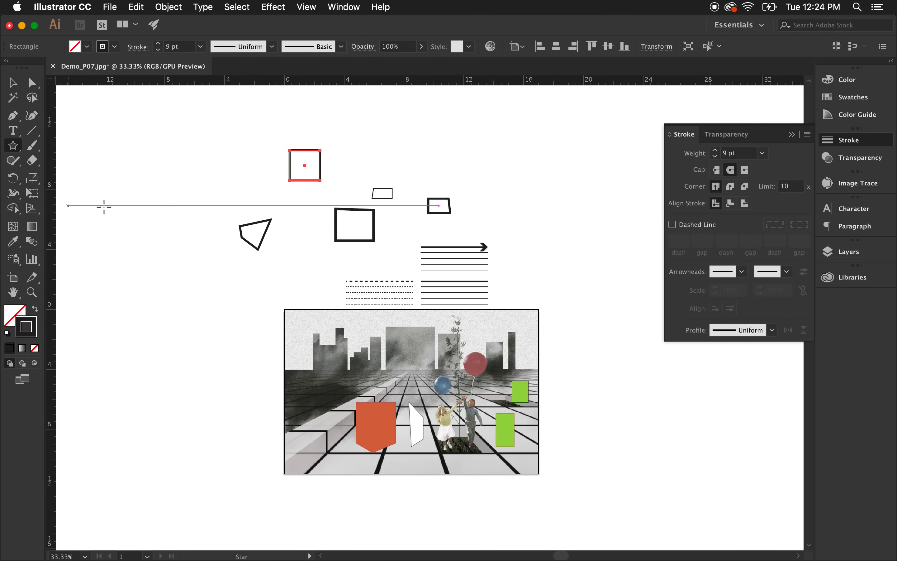
drag(490, 155, 503, 170)
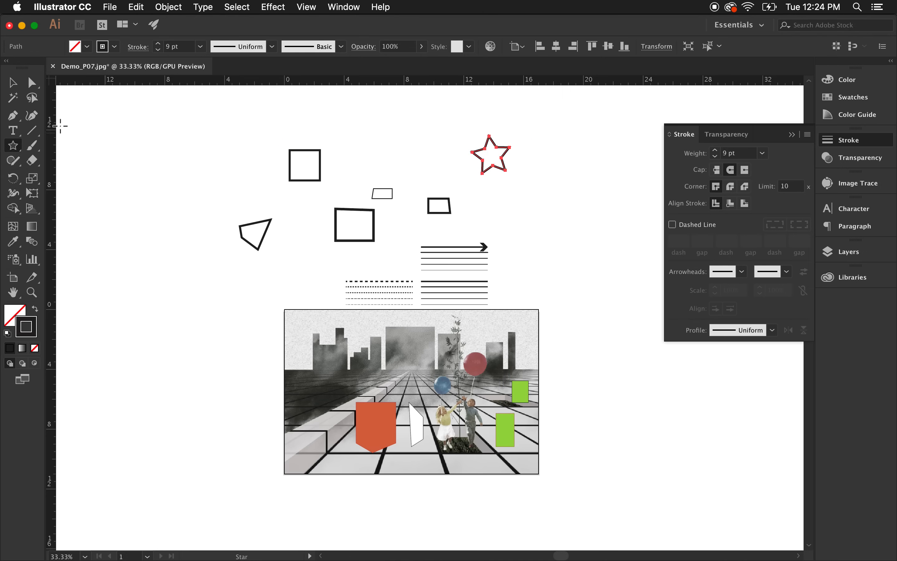
click(13, 82)
click(471, 182)
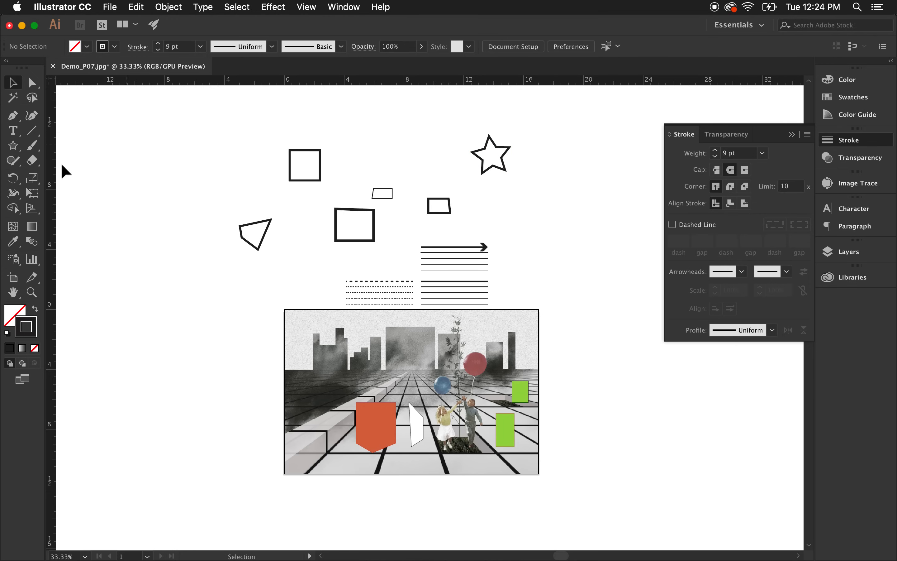
click(13, 145)
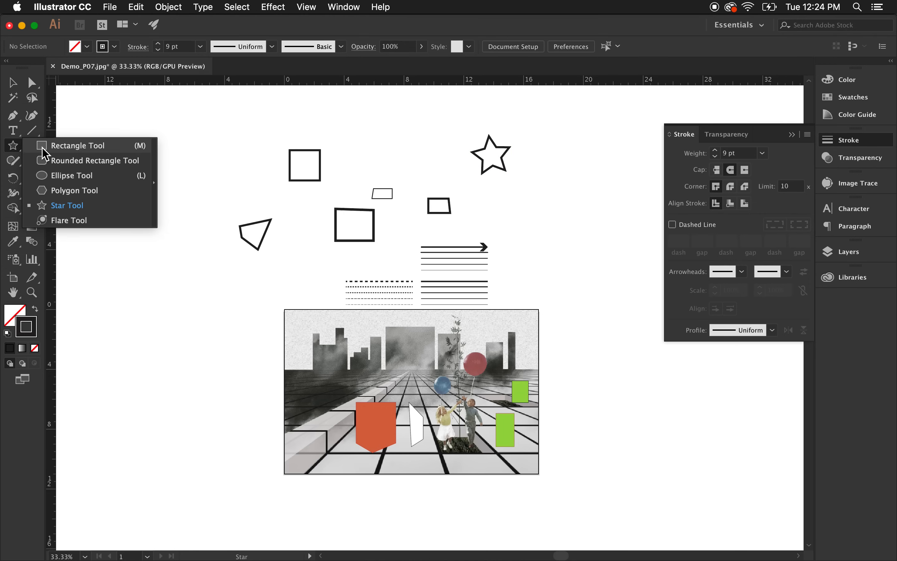
click(12, 149)
click(13, 152)
click(56, 145)
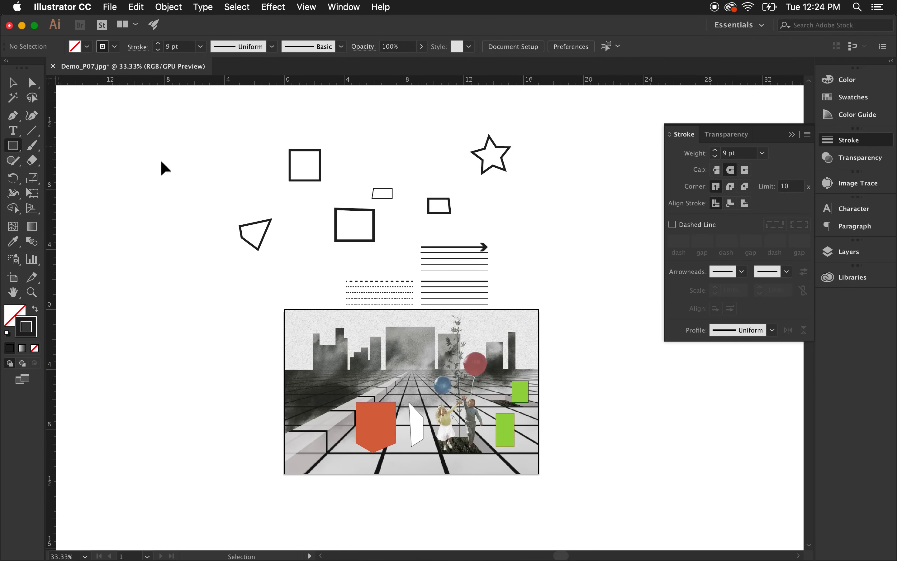
Draw an area text frame about 5 by 3 in with the Type tool at the upper left of the artboard.
click(14, 134)
click(13, 134)
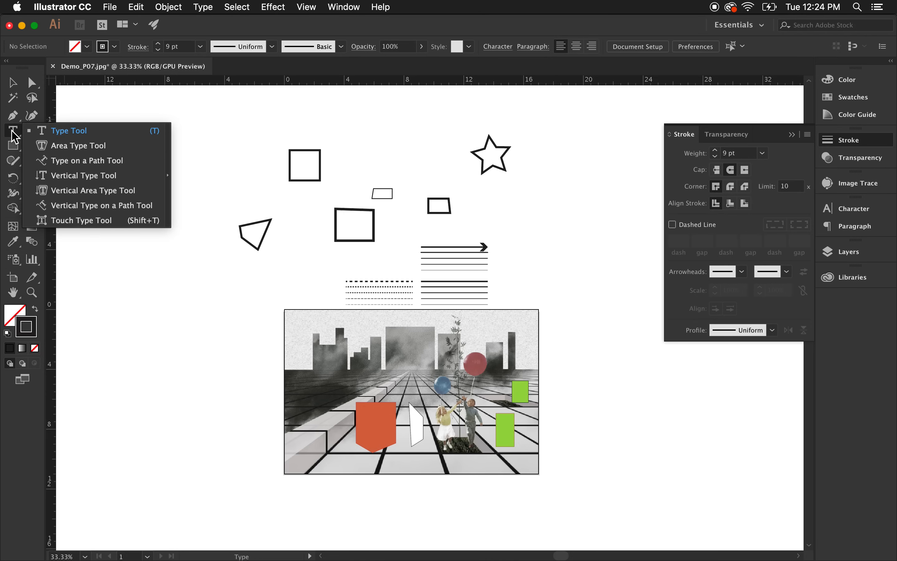
click(13, 130)
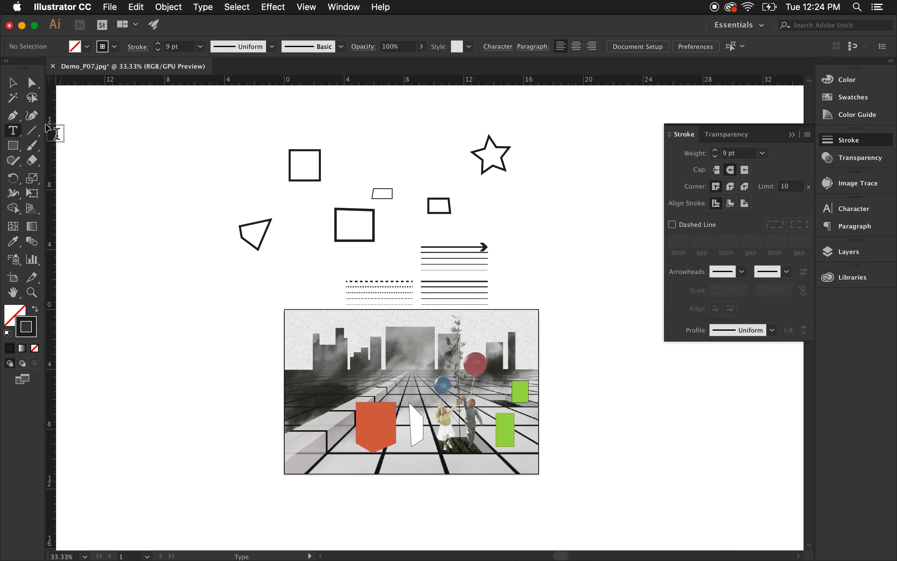
drag(160, 146, 235, 189)
scroll(228, 156, up, 4)
scroll(276, 189, down, 1)
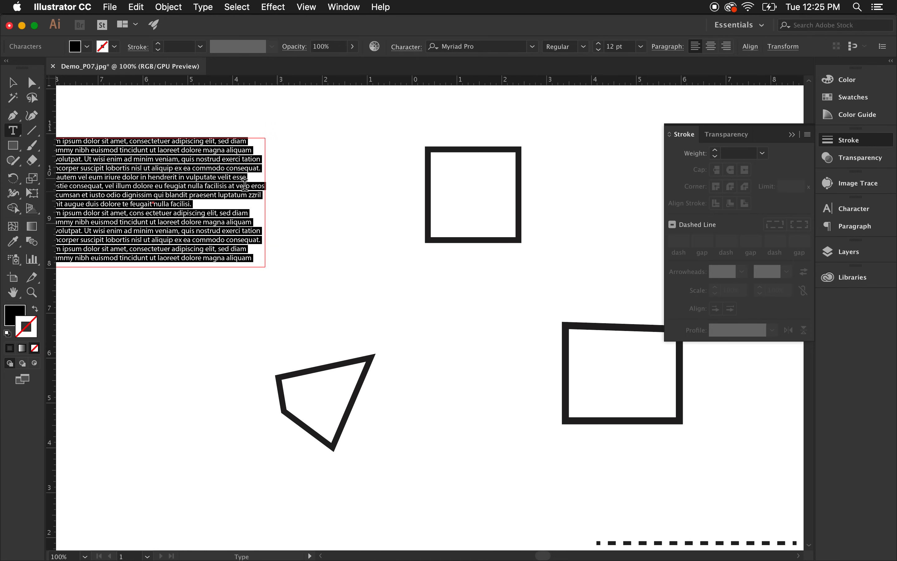
scroll(288, 198, down, 1)
scroll(148, 172, up, 1)
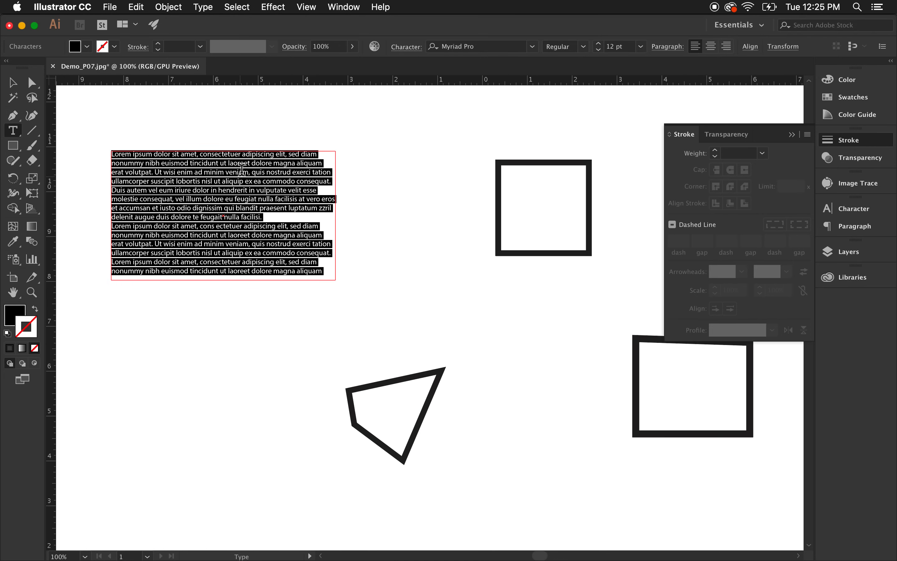
Set the font size to 20 pt and replace the placeholder text with the author's first name.
click(598, 43)
click(598, 43)
click(599, 43)
click(598, 44)
click(599, 43)
click(599, 43)
click(598, 43)
click(599, 43)
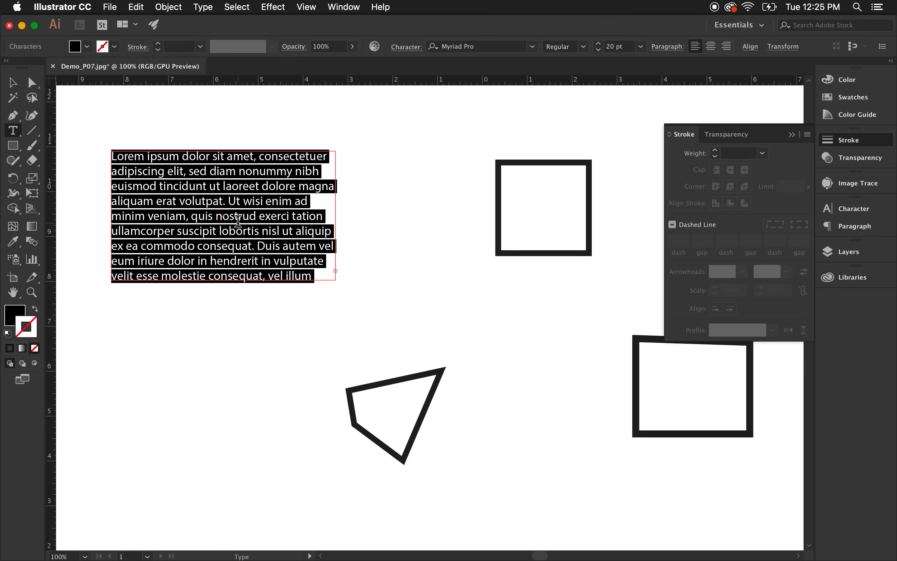
text(Lauren)
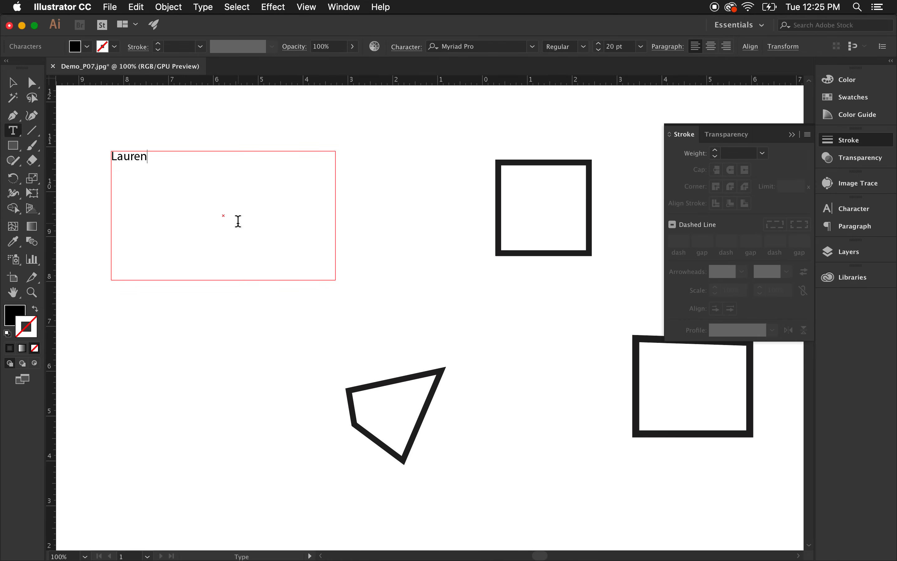
Select the name text and set its font to Open Sans Bold.
key(super+a)
drag(150, 155, 99, 150)
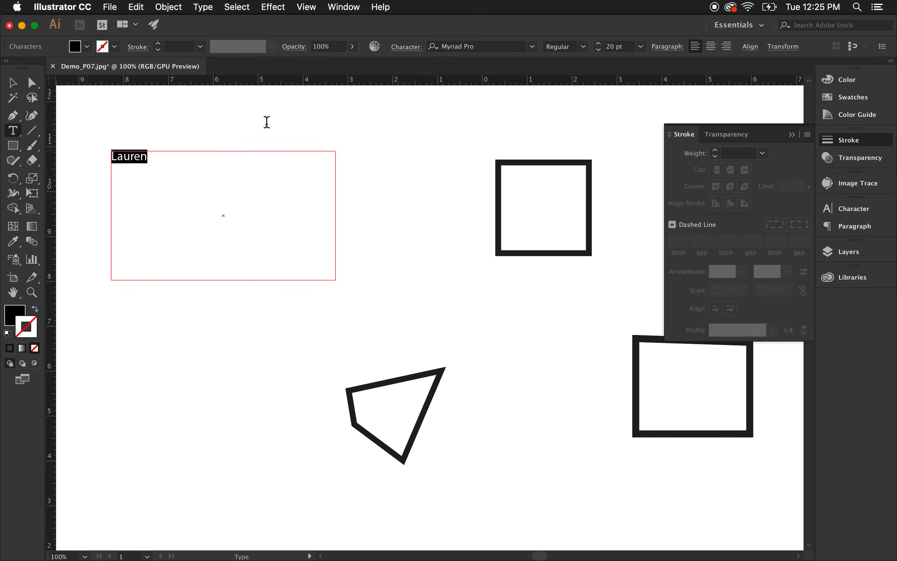
click(531, 47)
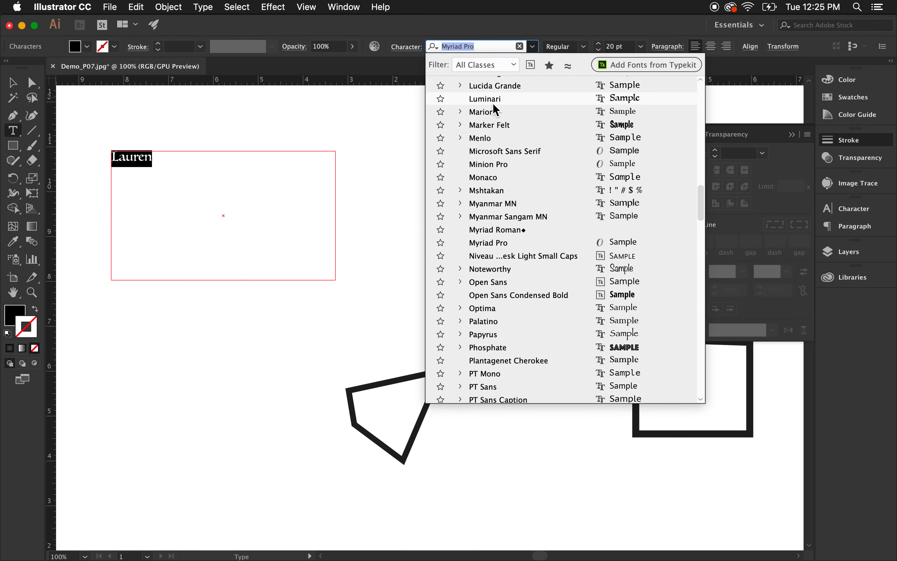
click(486, 283)
click(583, 46)
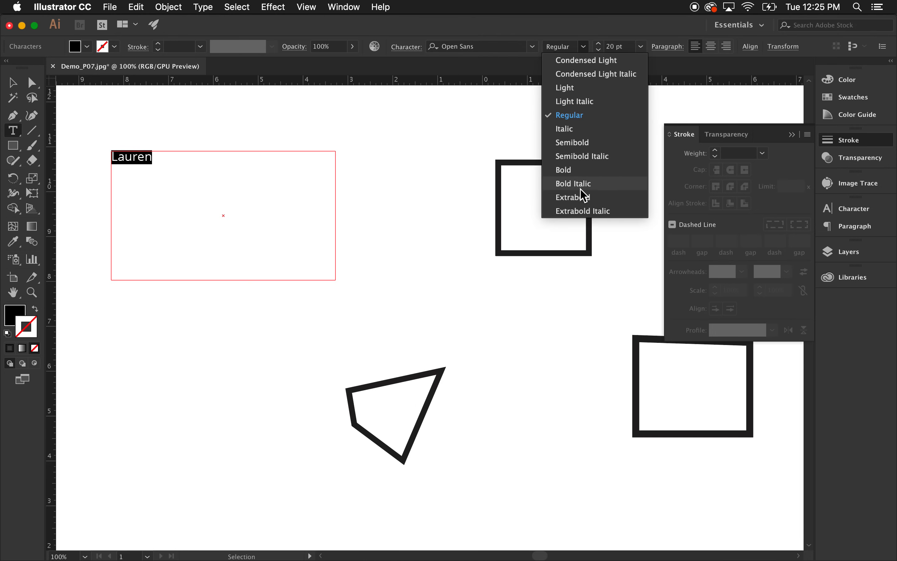
click(583, 177)
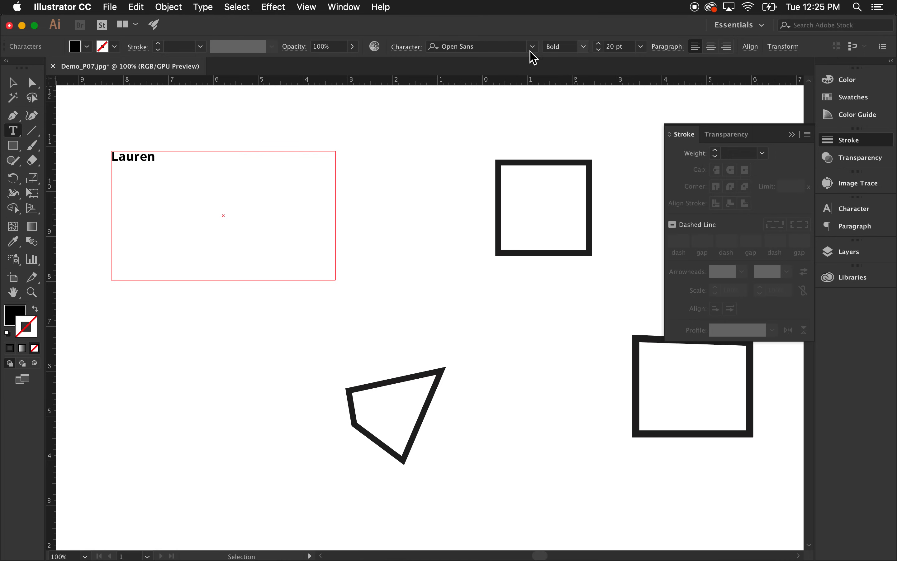
Apply the green rectangle's fill to the star with the Eyedropper tool.
click(13, 83)
click(70, 185)
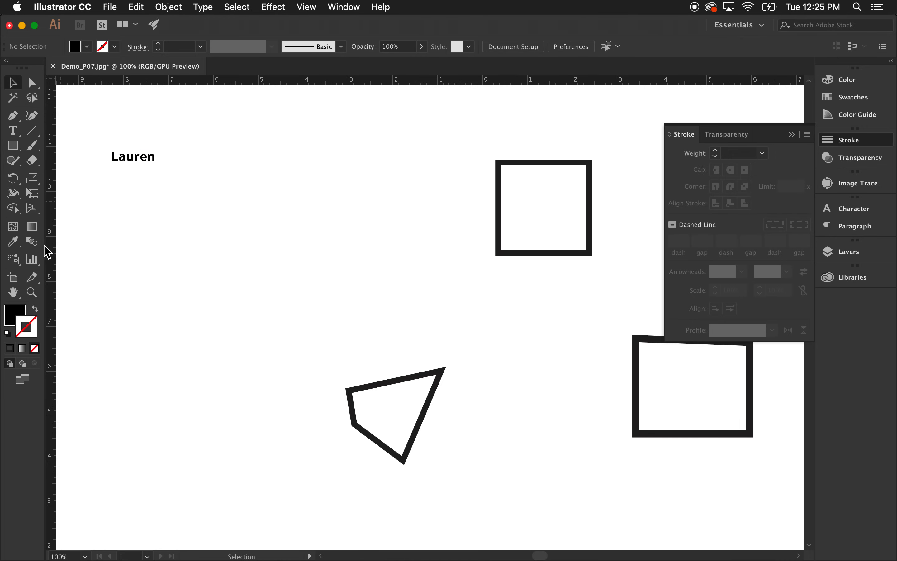
click(13, 250)
alt+scroll(135, 279, down, 3)
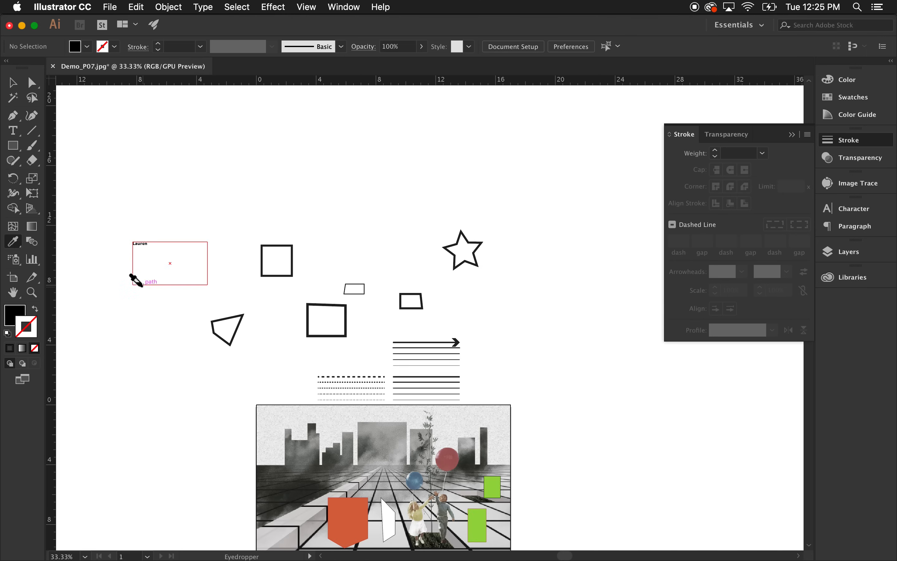
scroll(476, 369, up, 2)
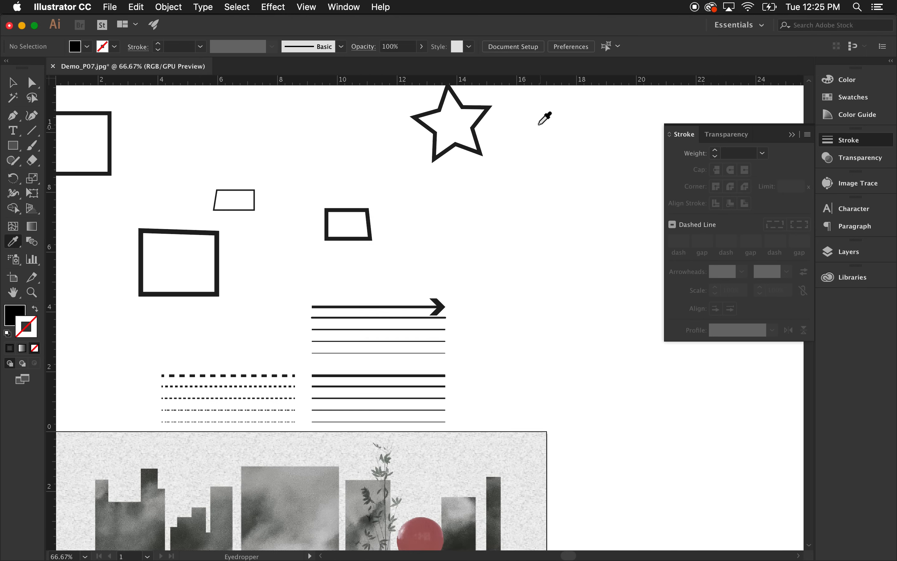
scroll(515, 116, up, 1)
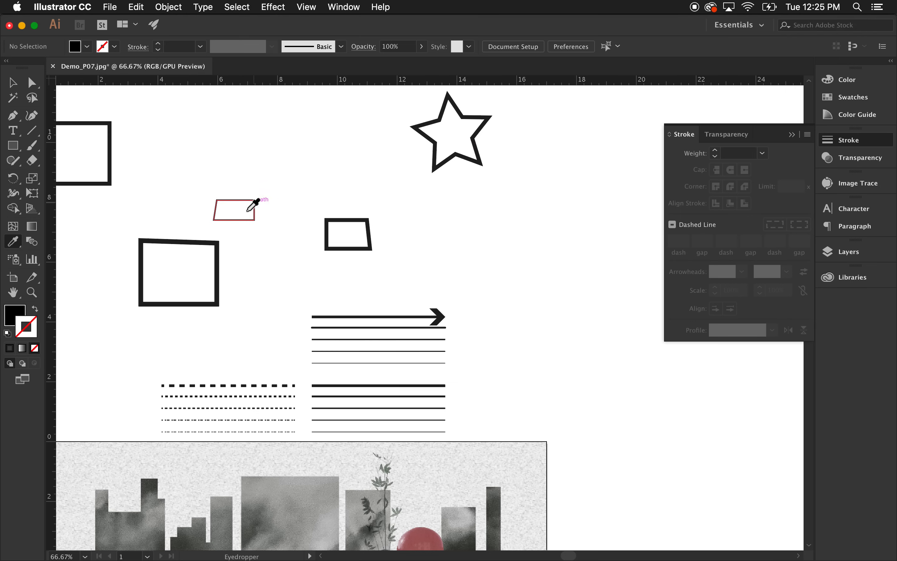
scroll(416, 291, down, 10)
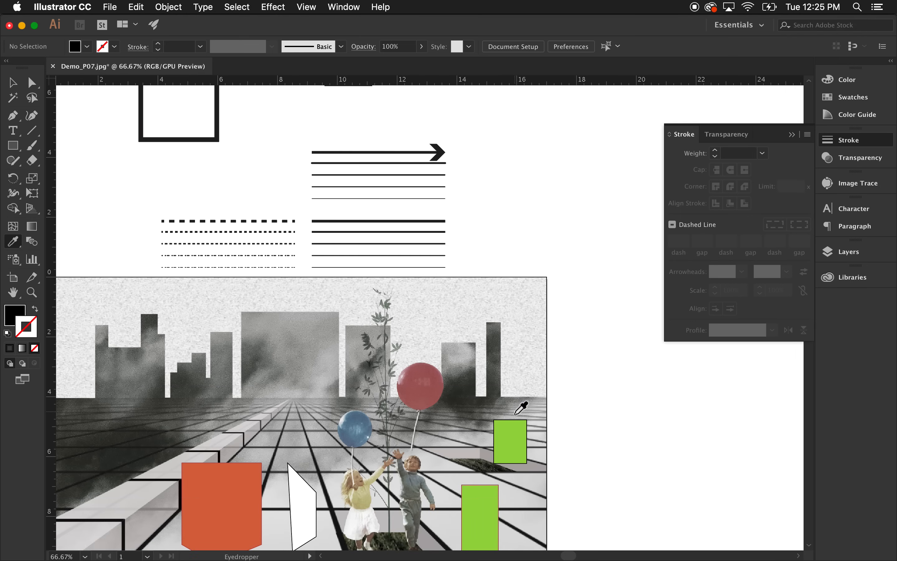
click(513, 432)
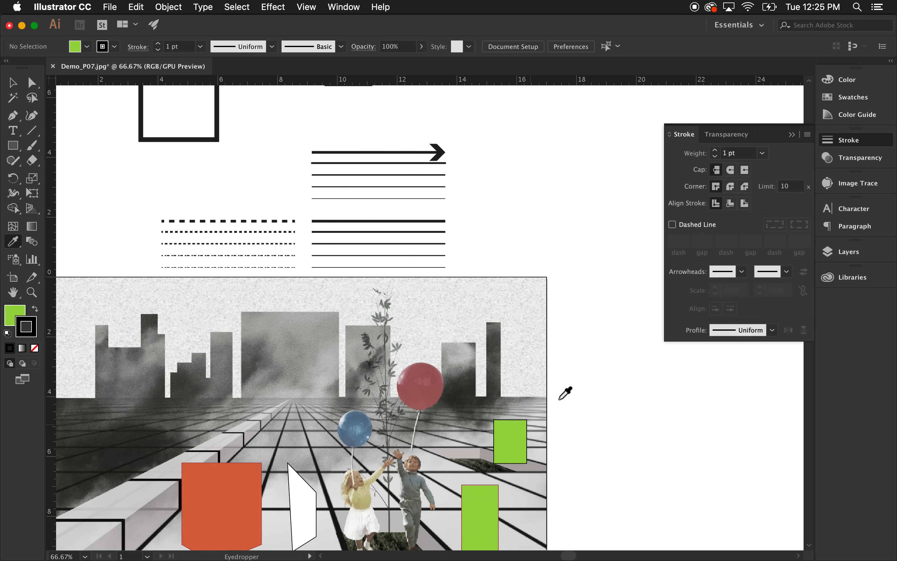
scroll(504, 152, up, 8)
scroll(497, 150, up, 3)
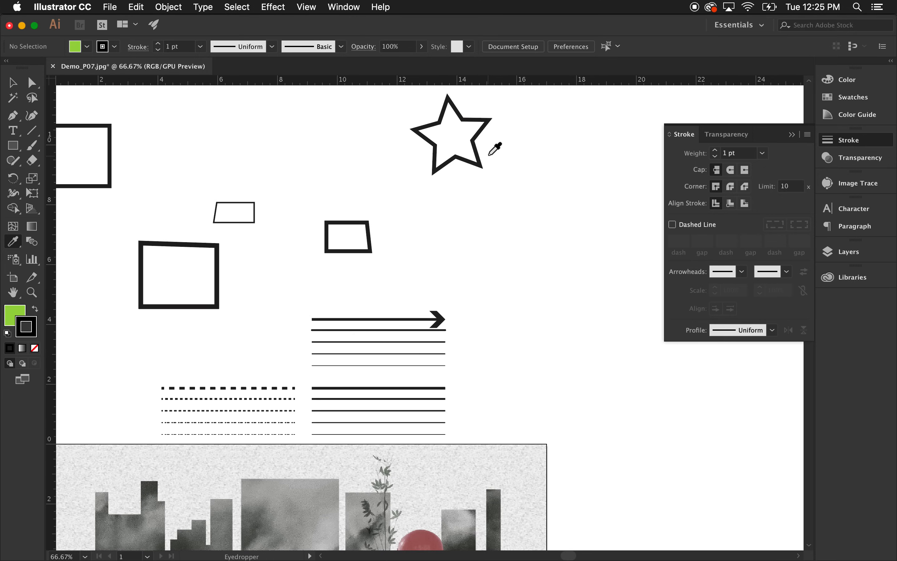
alt+click(474, 145)
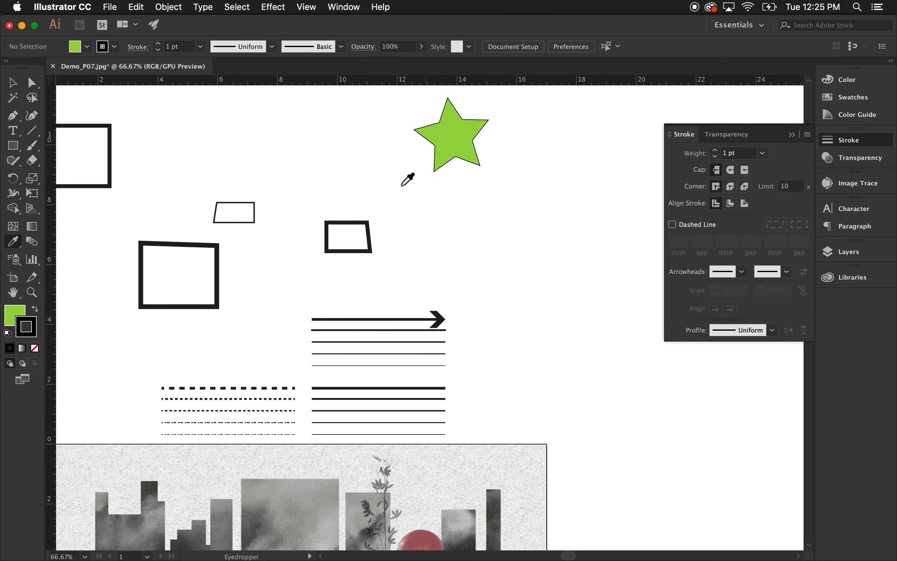
Sample the small quadrilateral's outline style with the Eyedropper and apply it back onto the star.
click(339, 221)
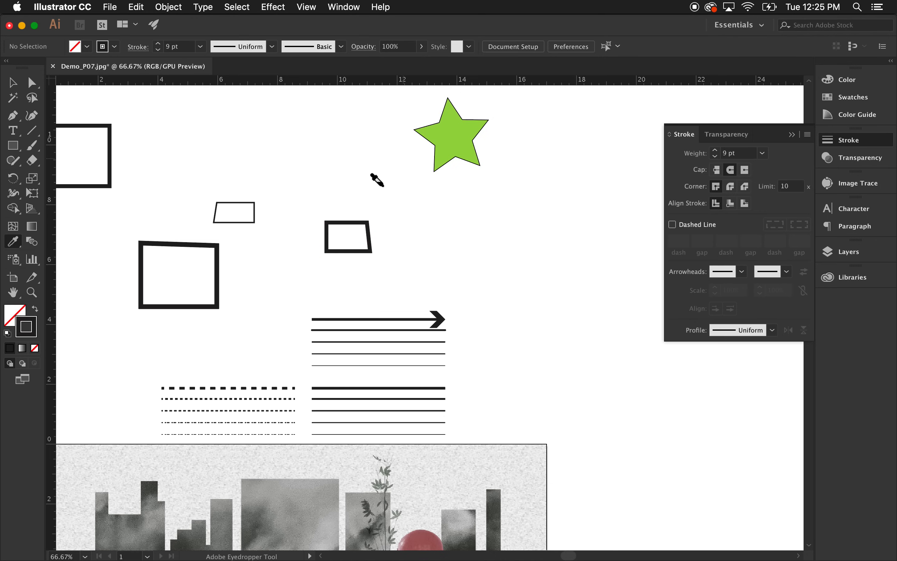
click(427, 139)
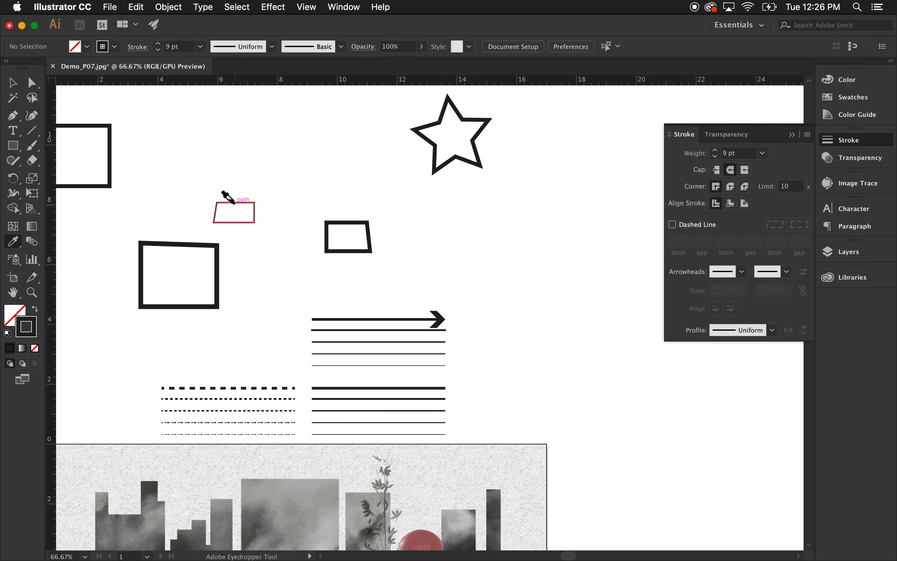
alt+click(253, 202)
scroll(560, 226, down, 10)
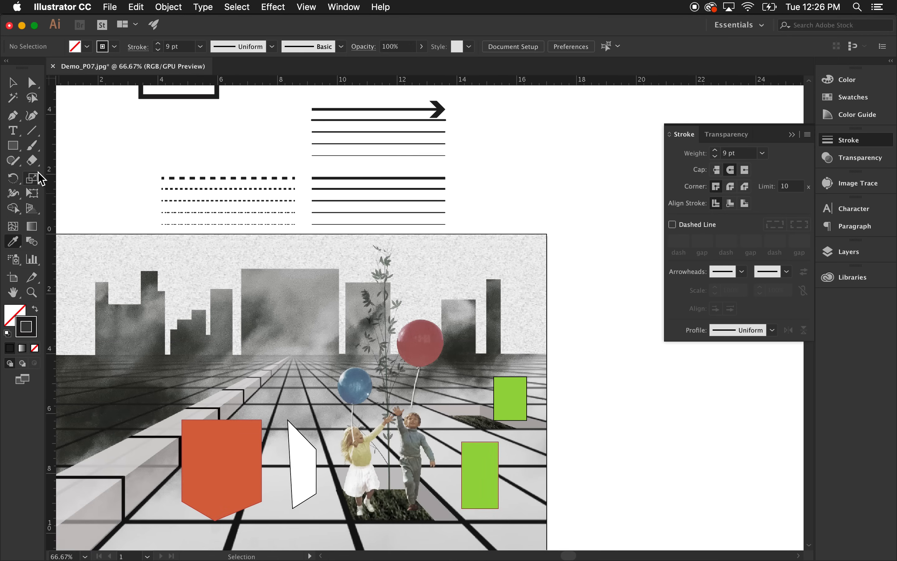
click(13, 292)
drag(174, 238, 218, 255)
drag(285, 261, 285, 198)
drag(317, 261, 384, 301)
drag(322, 304, 277, 258)
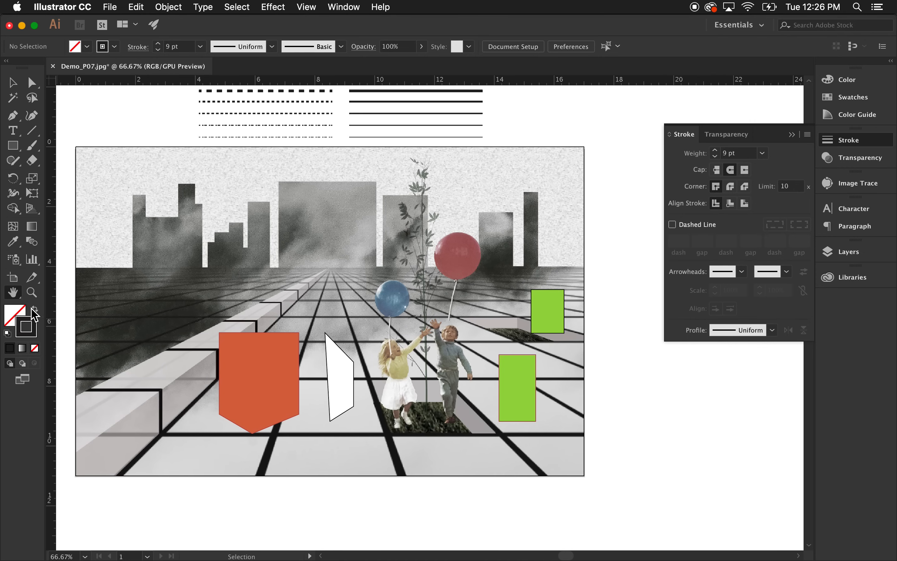
click(31, 292)
click(305, 297)
click(305, 296)
alt+click(304, 296)
alt+click(305, 297)
alt+click(305, 296)
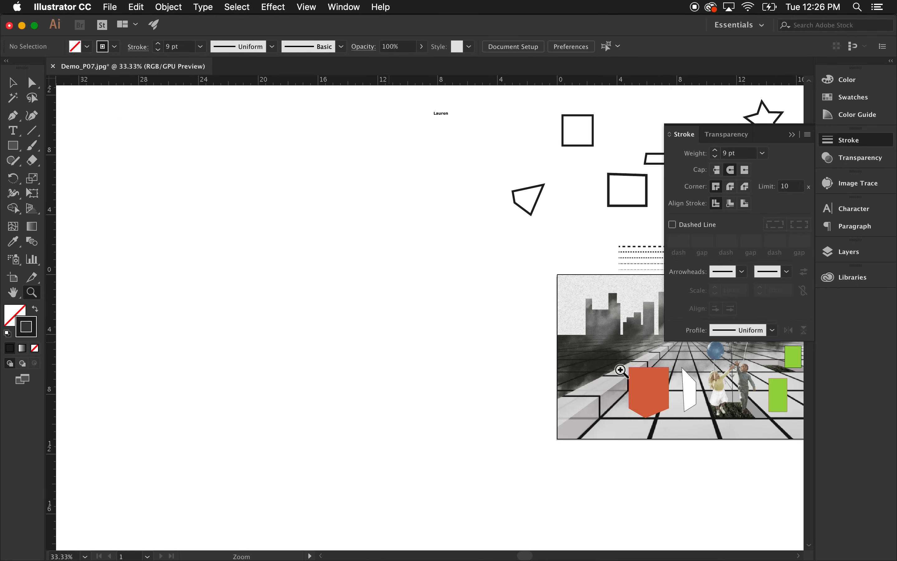
alt+click(461, 316)
scroll(602, 344, up, 6)
scroll(600, 344, down, 4)
scroll(601, 346, up, 2)
scroll(616, 349, down, 1)
scroll(615, 350, up, 1)
click(12, 81)
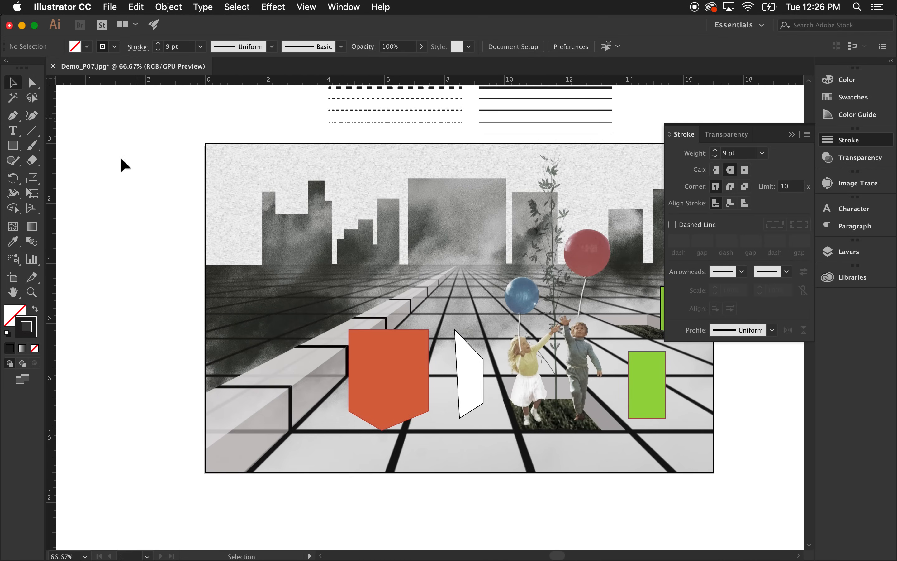
scroll(439, 319, down, 2)
scroll(441, 322, up, 3)
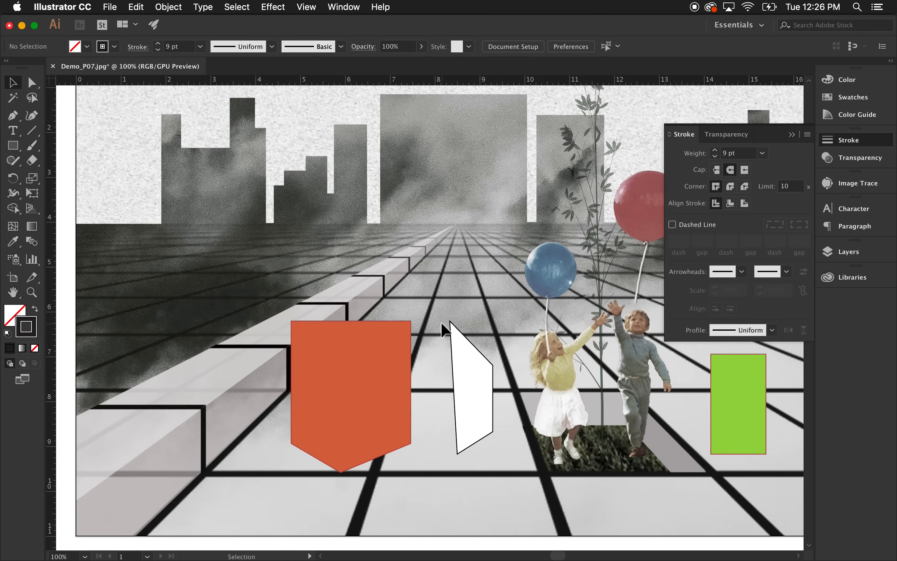
scroll(405, 267, down, 3)
scroll(404, 267, up, 3)
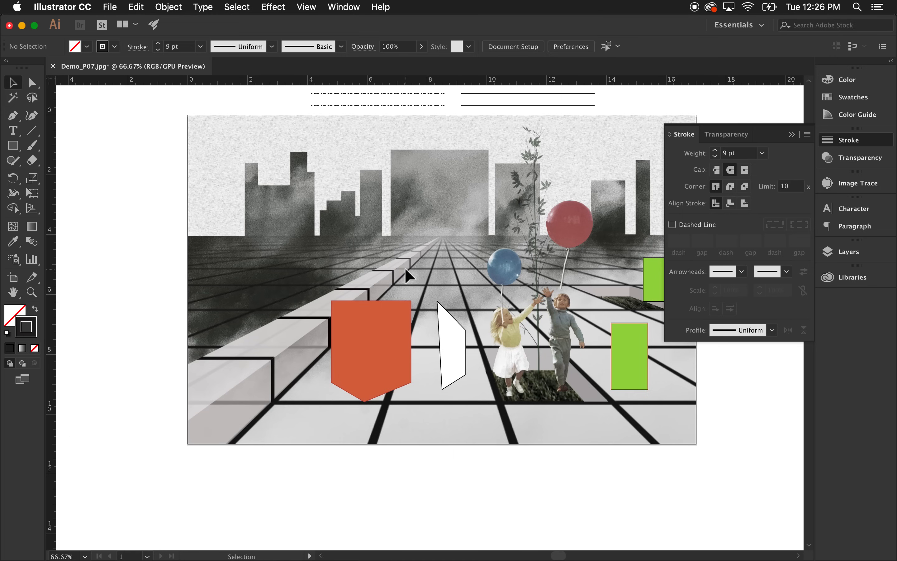
scroll(404, 267, down, 1)
scroll(402, 269, down, 1)
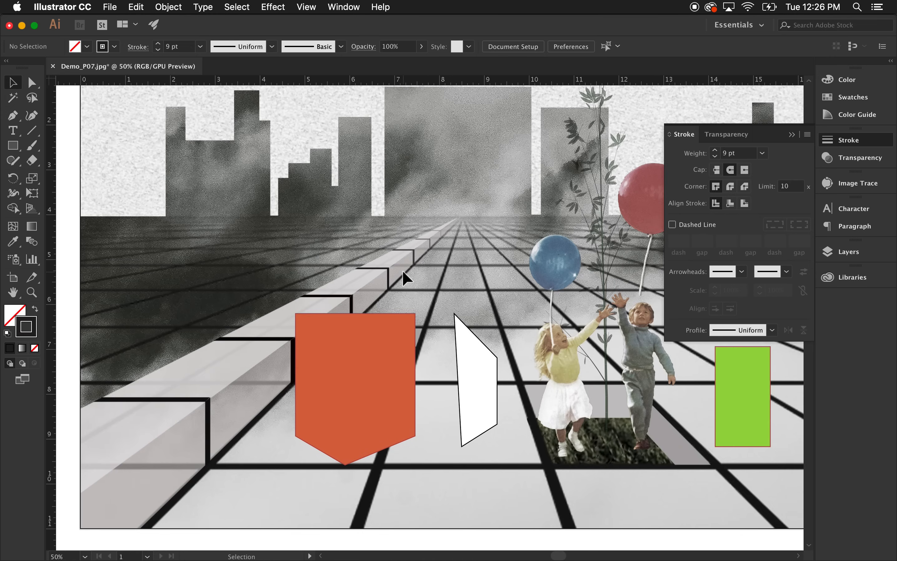
scroll(565, 202, up, 1)
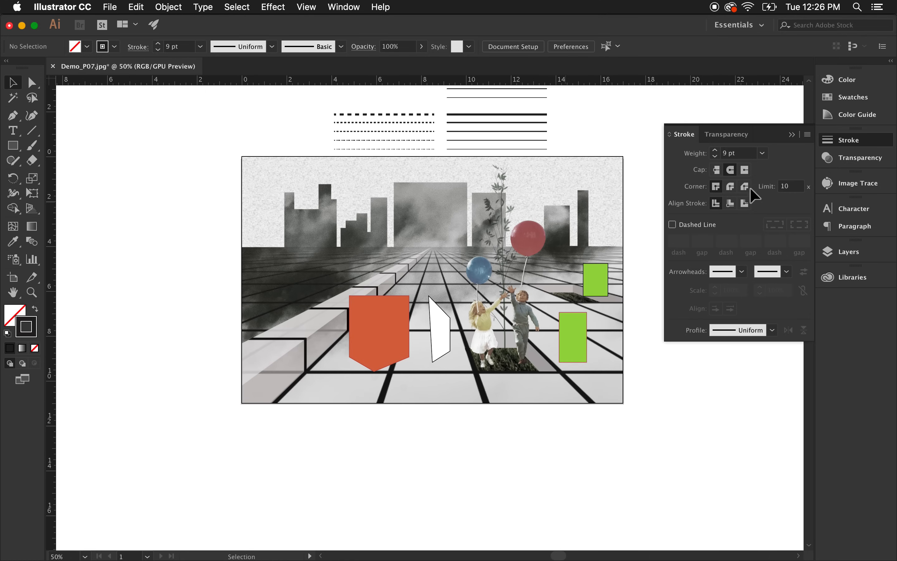
Open the Character, Paragraph and Layers panels to examine the document's layers.
click(790, 136)
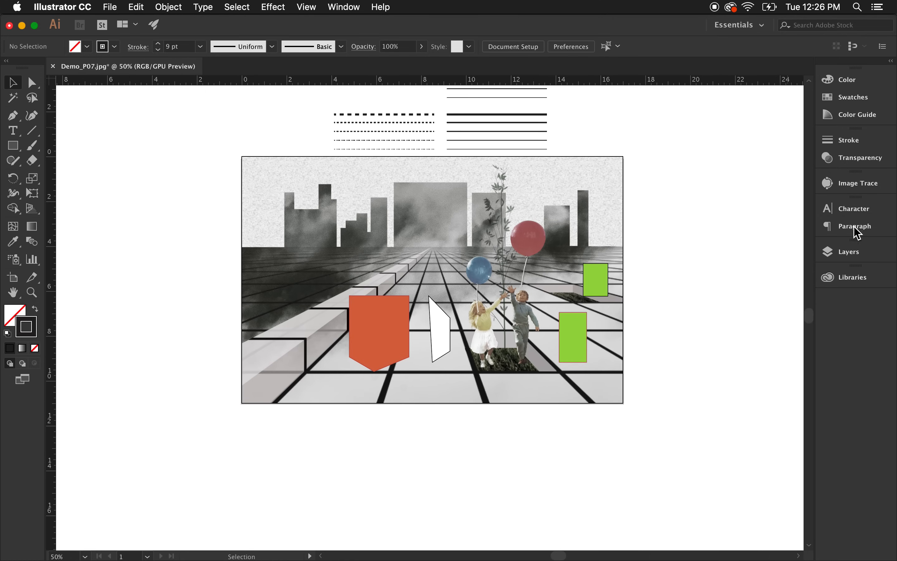
click(859, 209)
click(864, 234)
click(856, 208)
click(857, 208)
click(865, 253)
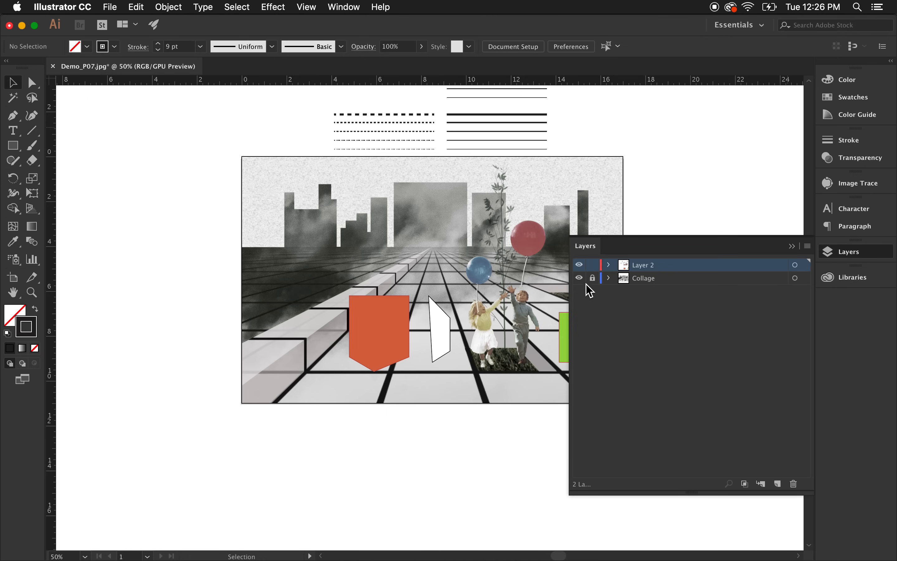
click(794, 247)
Select the orange, white and green shapes on the collage and move them above its upper-left corner.
drag(326, 203, 654, 428)
drag(585, 330, 280, 109)
click(256, 300)
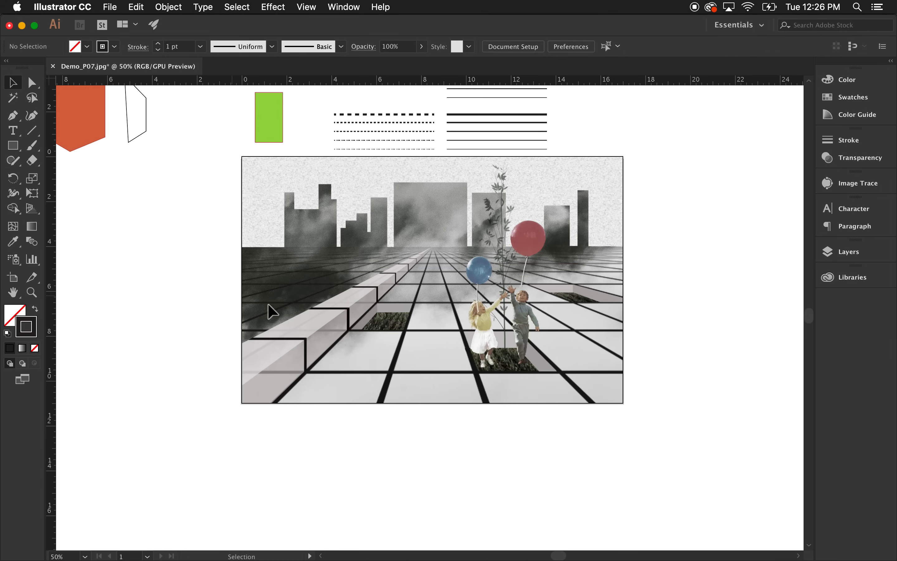
Trace a closed path with the Pen tool over the top surface of the stepped wall, from its near corner to the vanishing point.
click(12, 116)
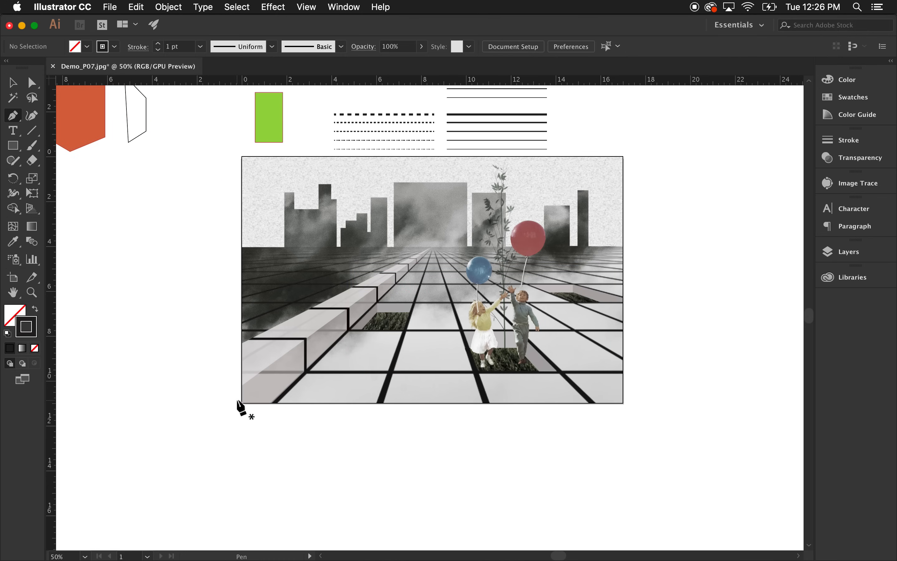
click(236, 390)
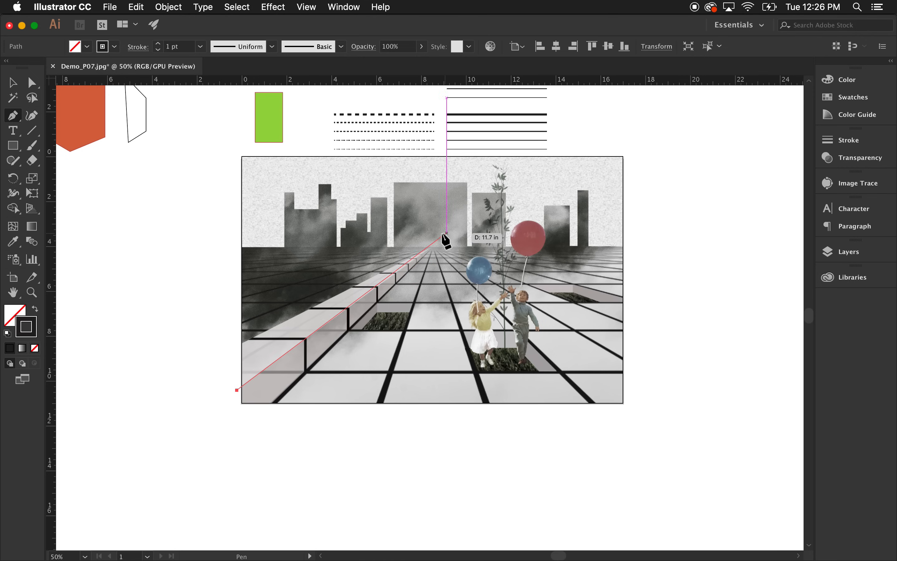
click(432, 246)
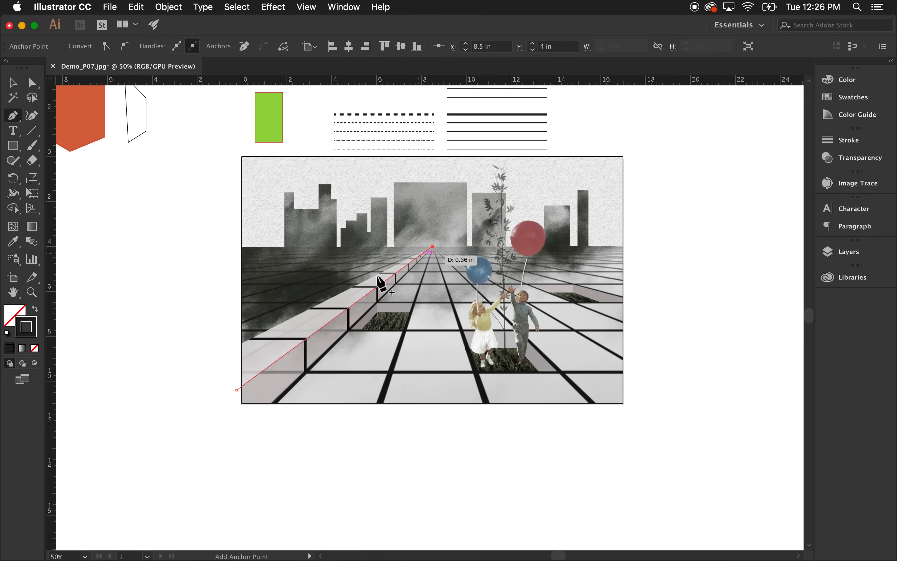
click(242, 342)
click(237, 389)
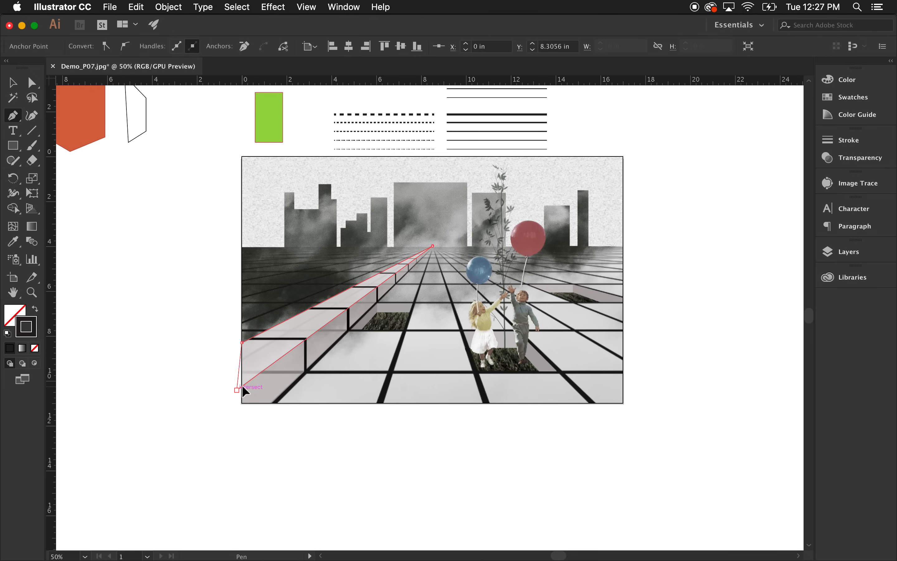
click(9, 82)
click(605, 319)
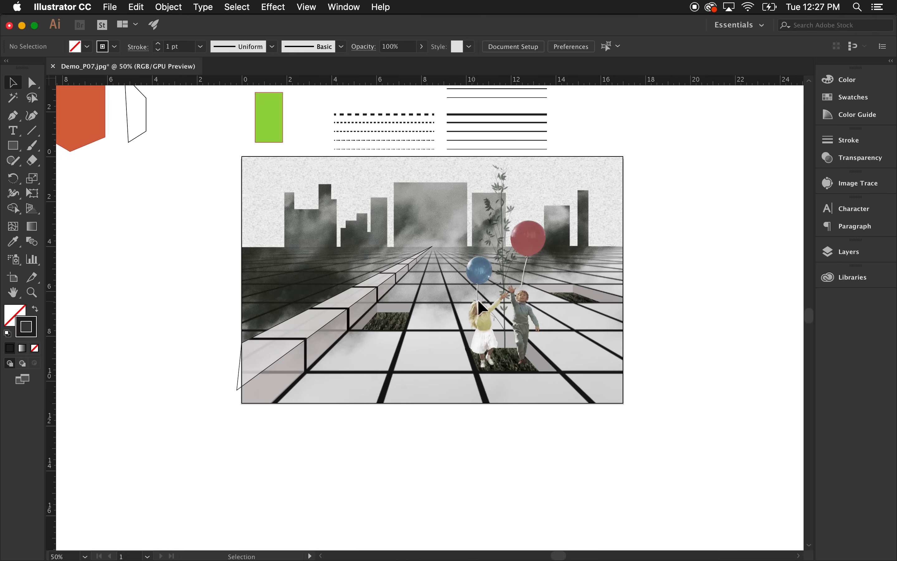
Toggle the Collage layer's visibility in the Layers panel to inspect the traced path on its own.
click(852, 277)
click(848, 252)
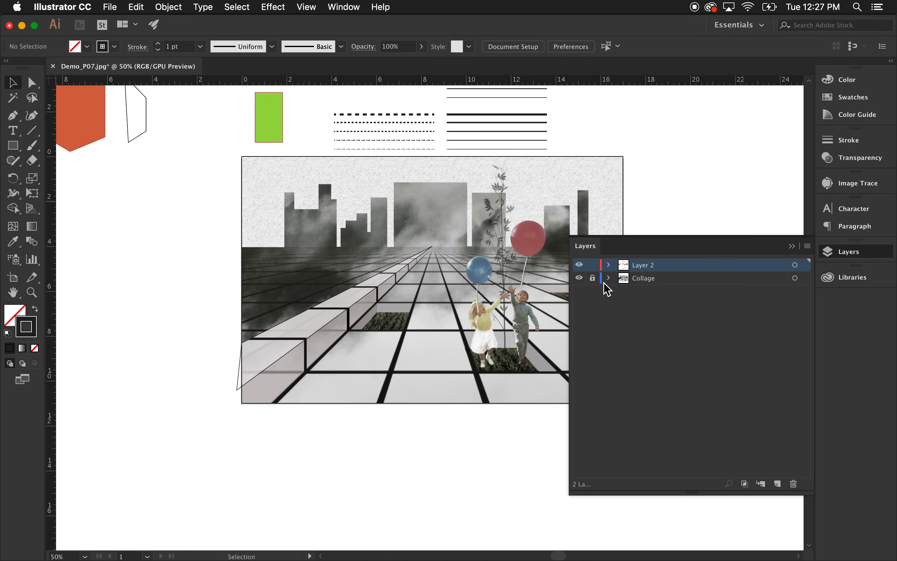
click(579, 278)
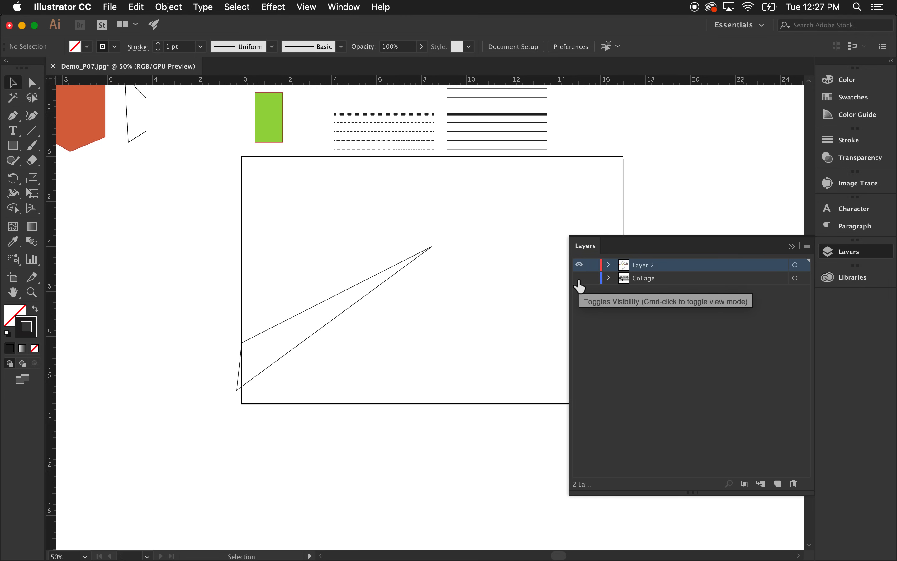
click(579, 278)
click(579, 277)
click(579, 277)
click(580, 278)
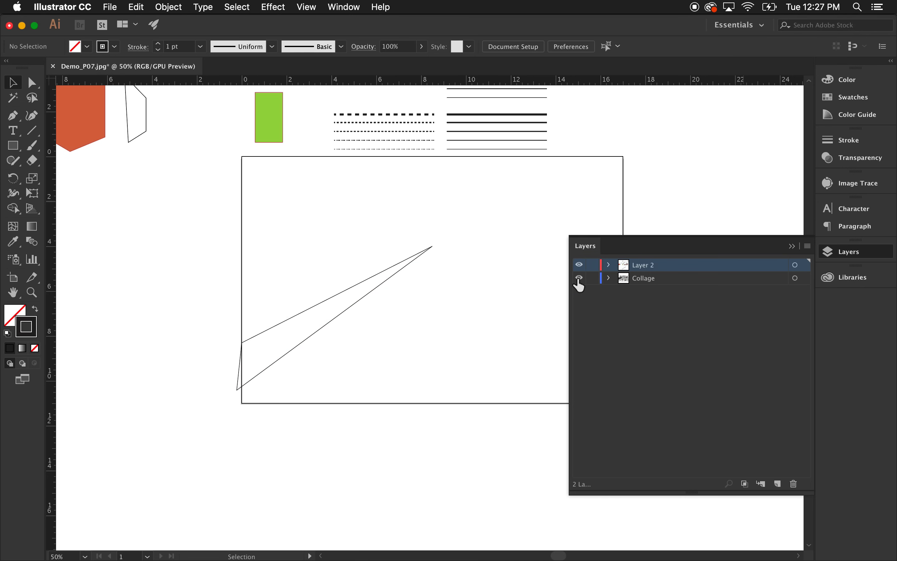
click(579, 278)
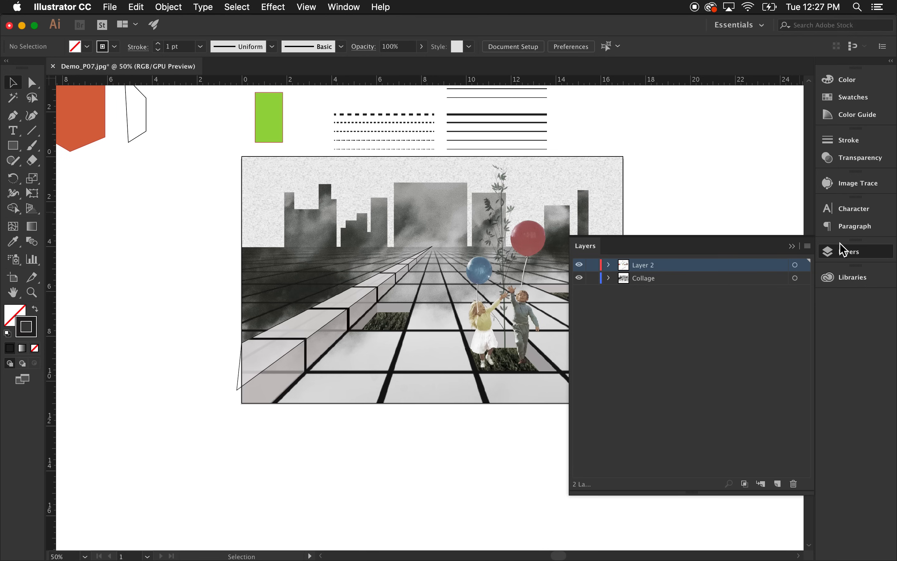
click(792, 246)
Copy the green rectangle to the right side of the collage.
scroll(346, 122, up, 3)
drag(275, 160, 659, 243)
click(689, 241)
click(653, 234)
click(721, 232)
Open the Swatches panel, load the Patterns > Basic Graphics > Basic Graphics_Dots library and dock its panel.
click(860, 98)
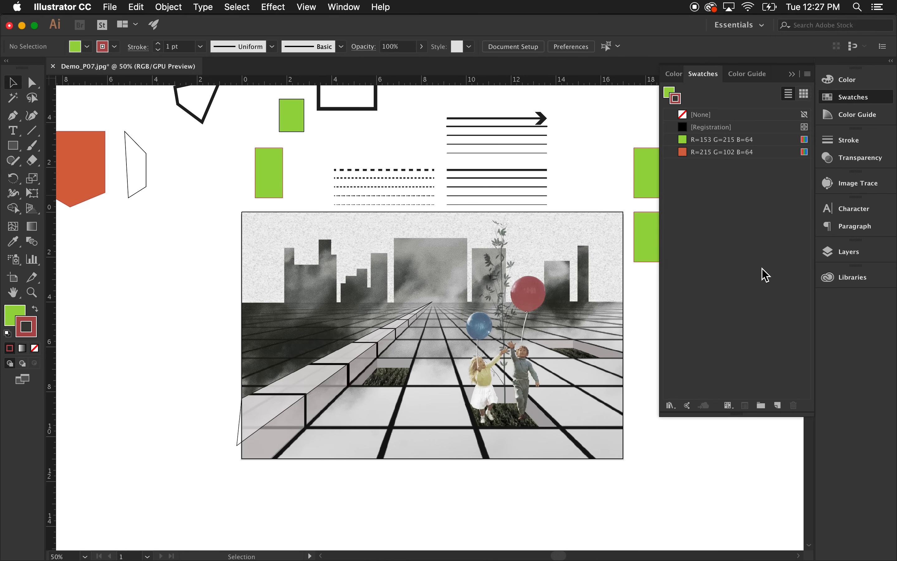
click(676, 405)
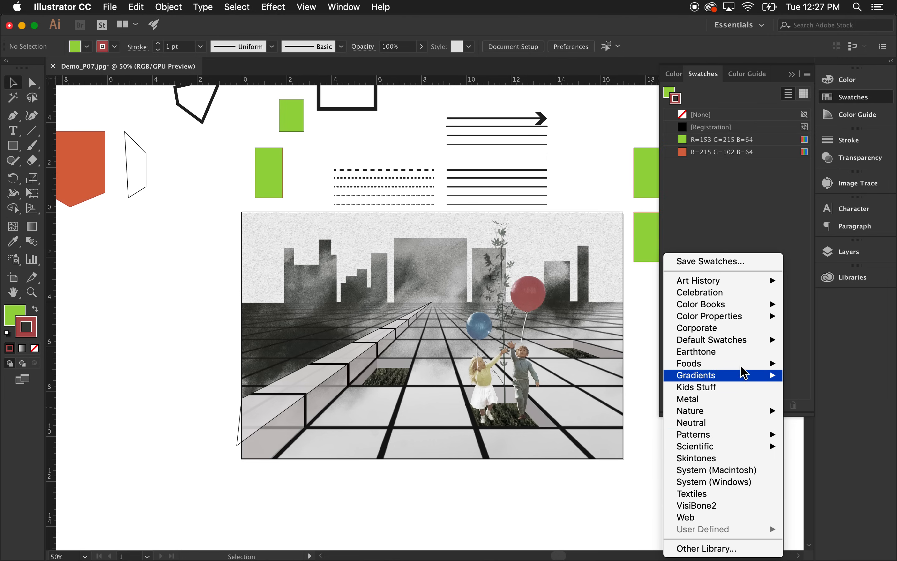
mouse_move(715, 441)
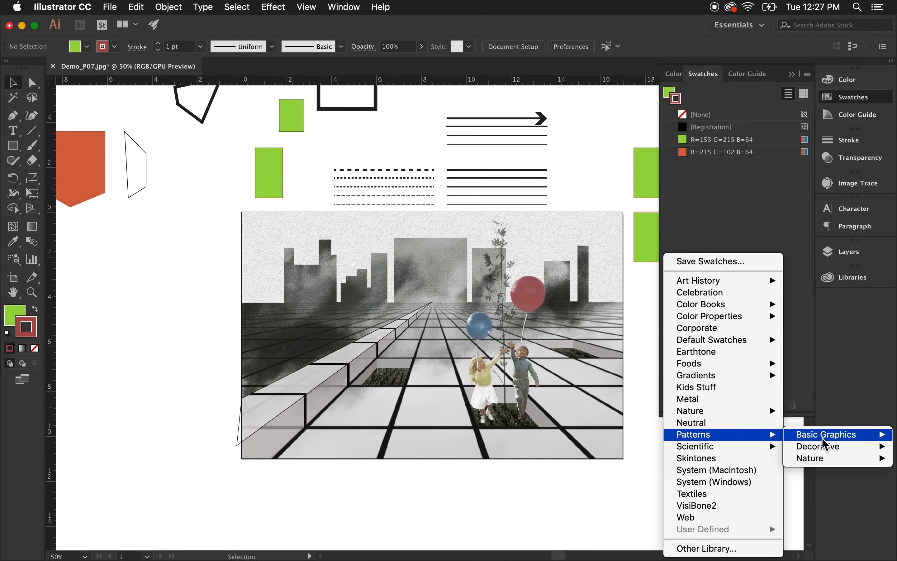
mouse_move(822, 439)
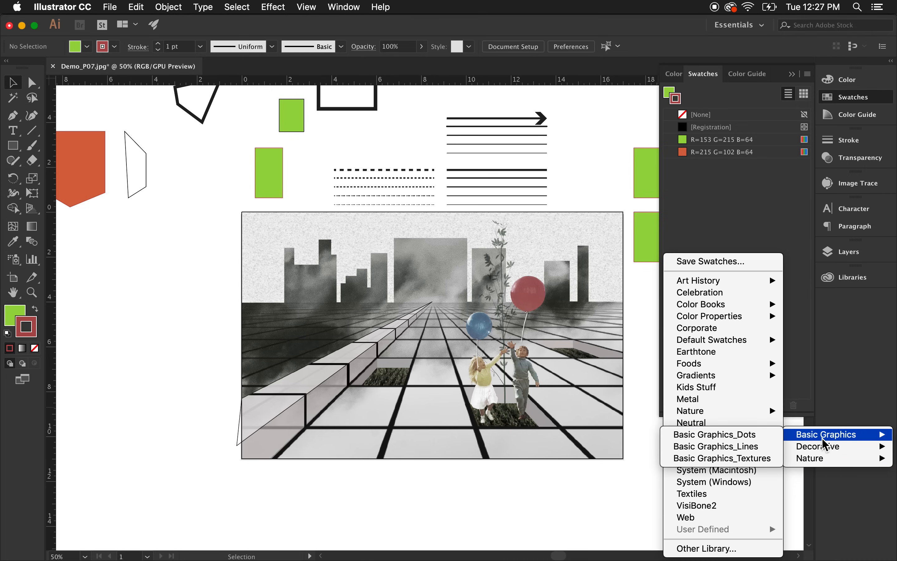
click(757, 435)
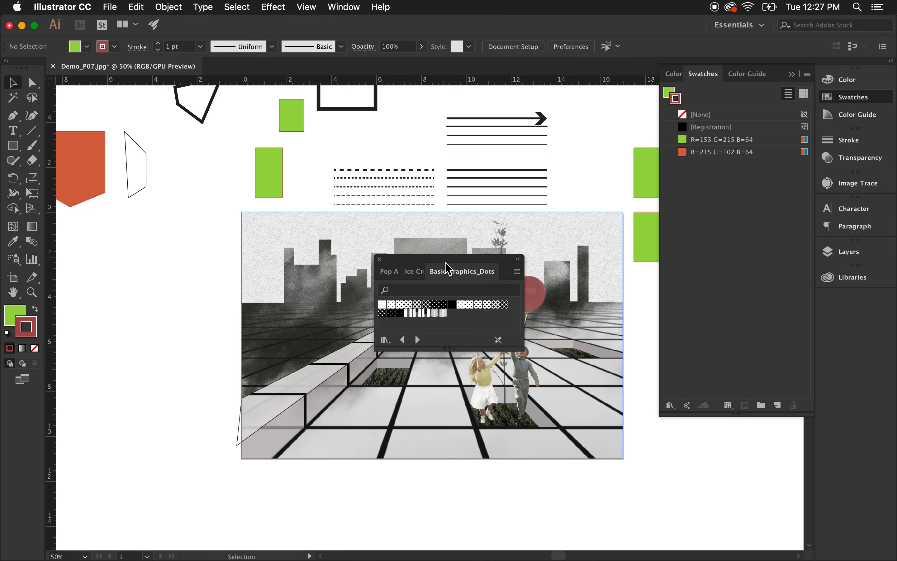
drag(475, 262, 731, 272)
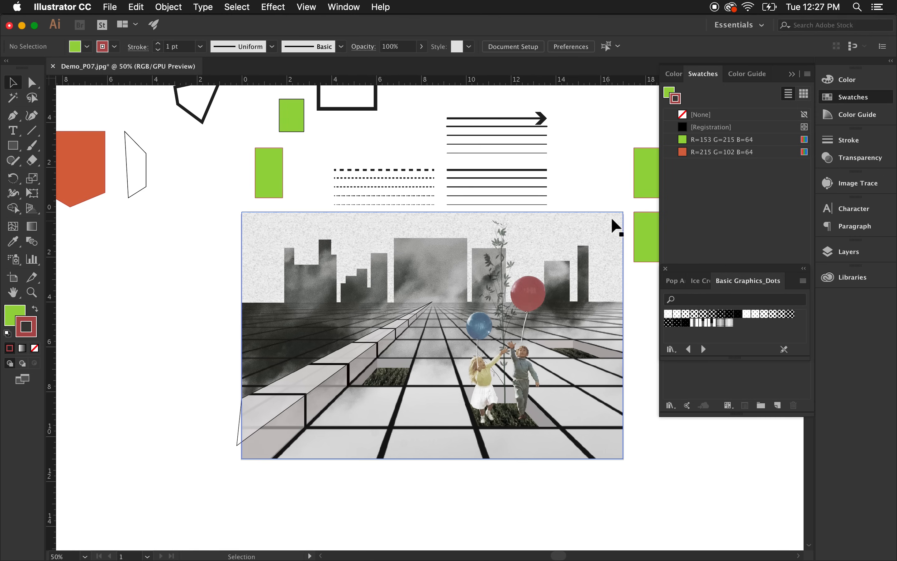
Apply a Basic Graphics_Dots pattern swatch to both the stroke and fill of the traced wall path.
click(642, 236)
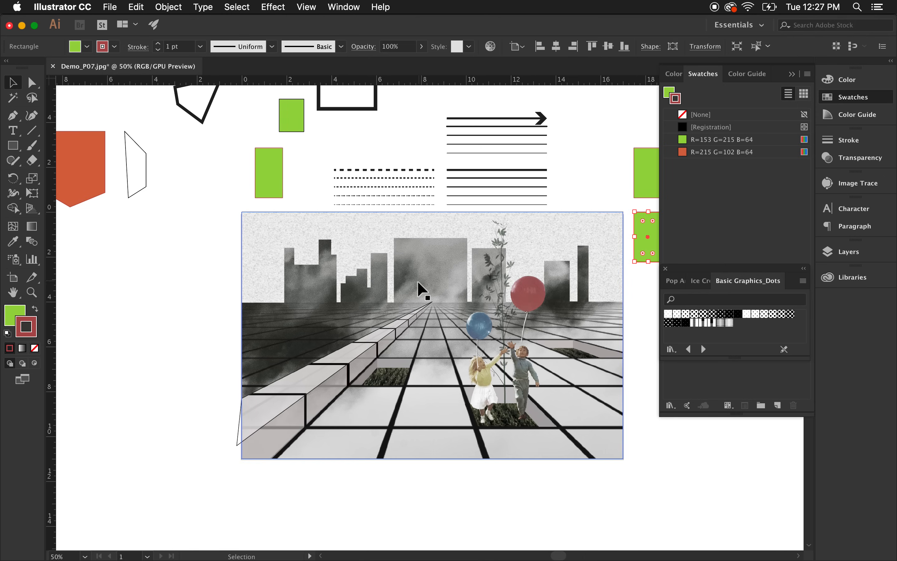
scroll(417, 283, down, 1)
scroll(504, 302, up, 1)
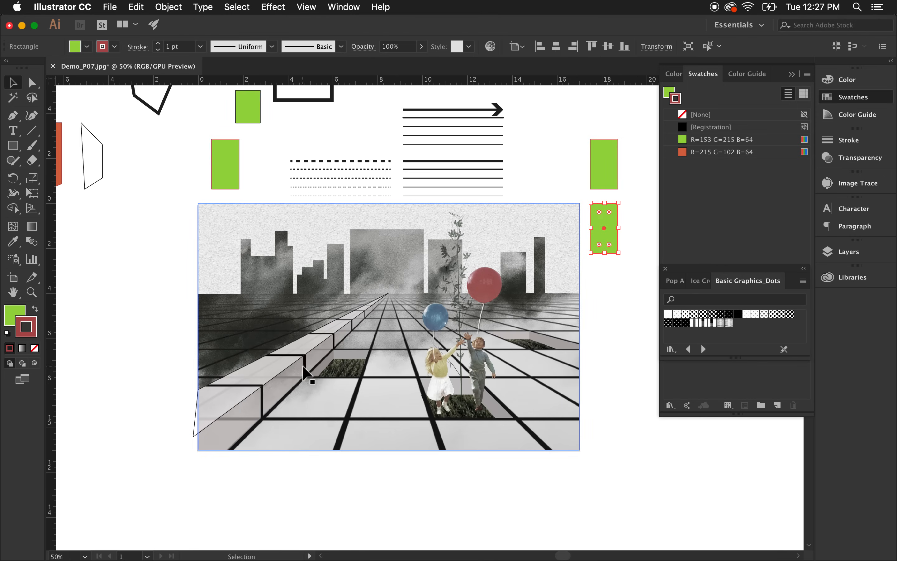
click(316, 345)
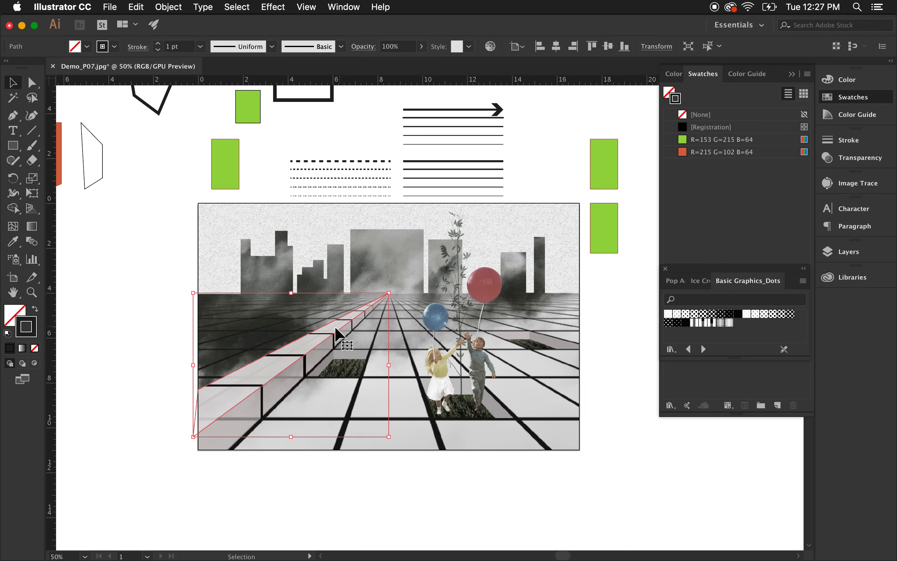
click(695, 315)
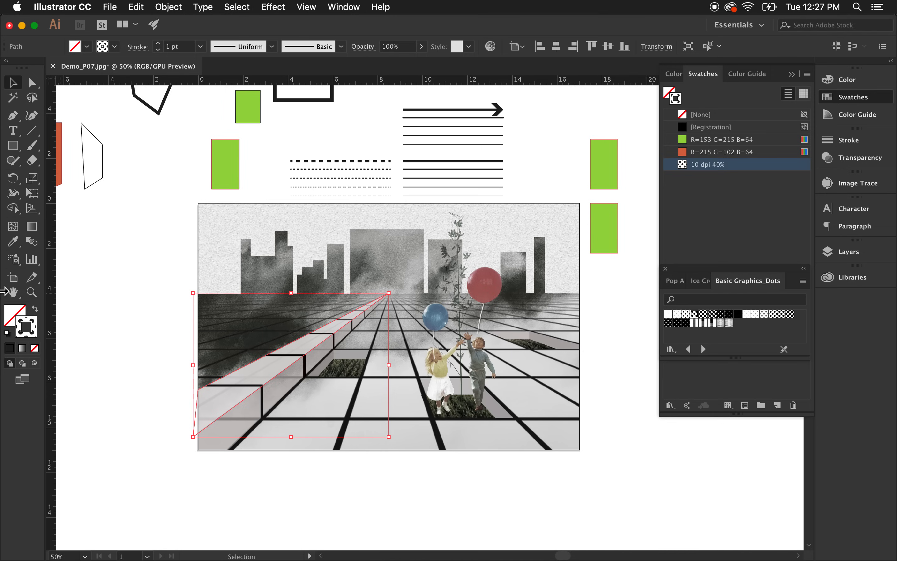
click(10, 314)
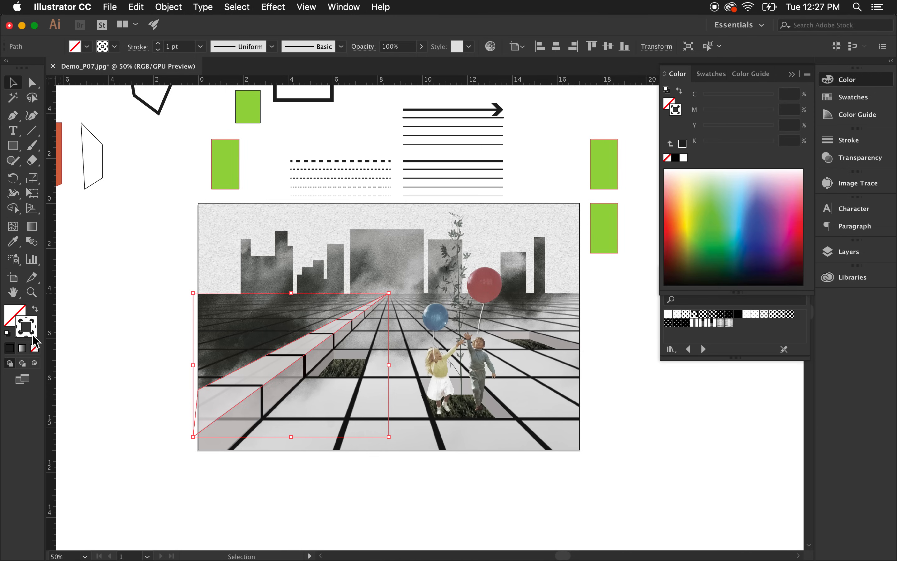
click(14, 317)
click(694, 315)
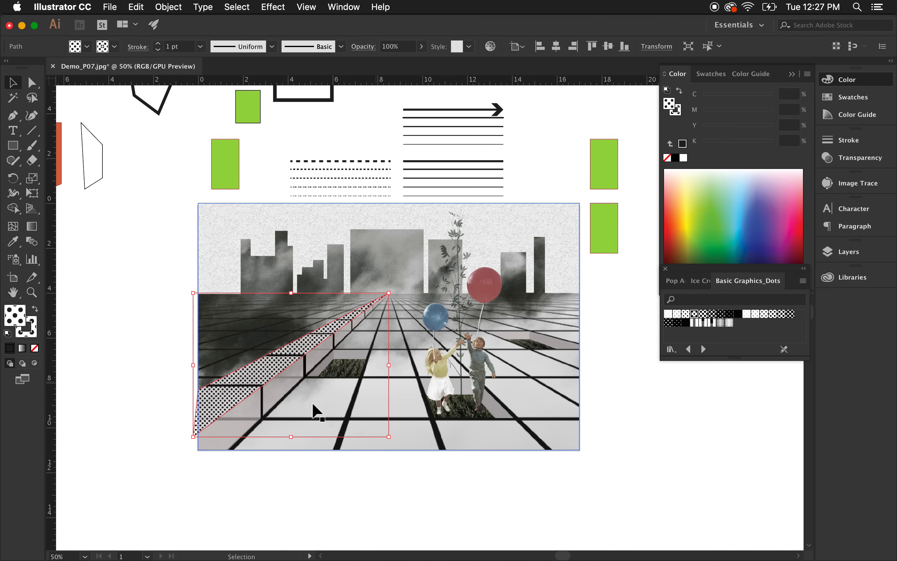
click(320, 468)
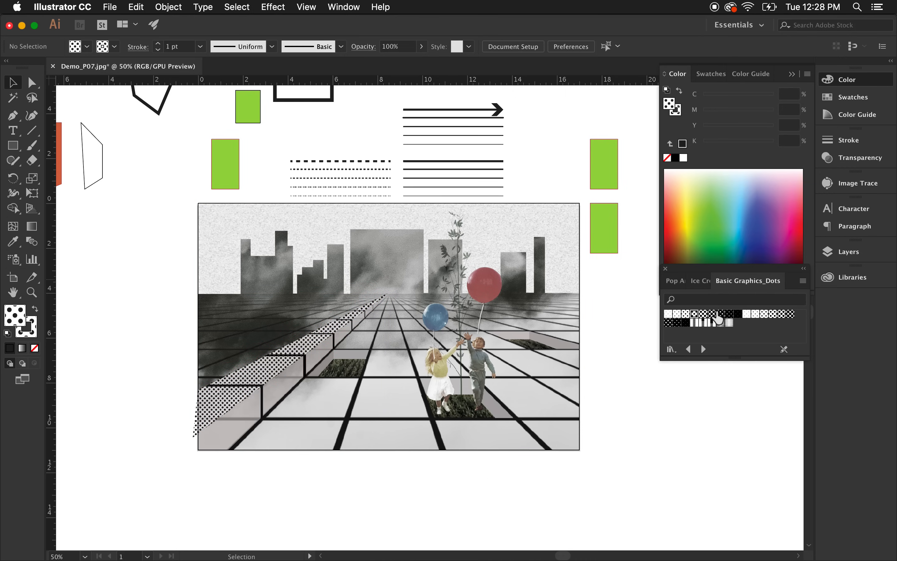
Load the Basic Graphics_Lines pattern library from the swatch libraries.
click(674, 352)
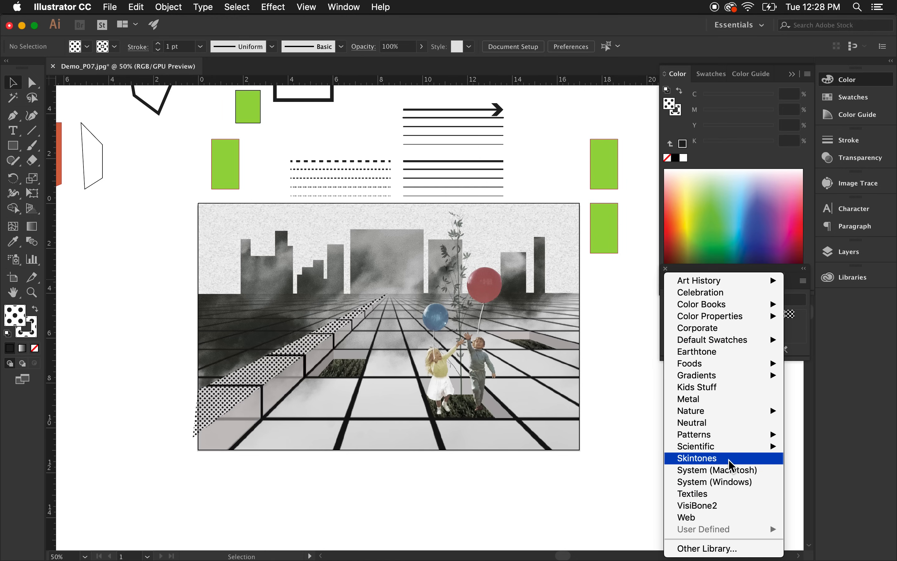
mouse_move(721, 434)
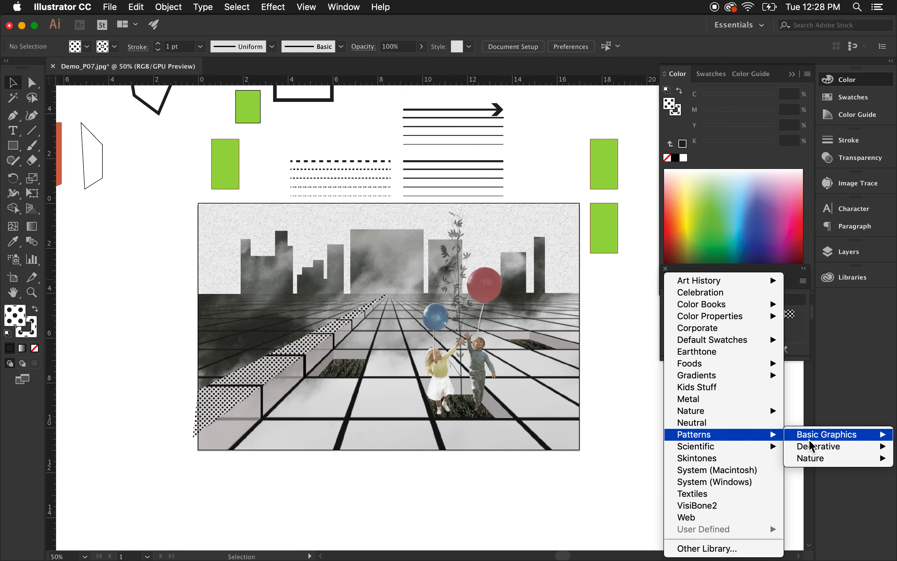
mouse_move(809, 440)
click(772, 444)
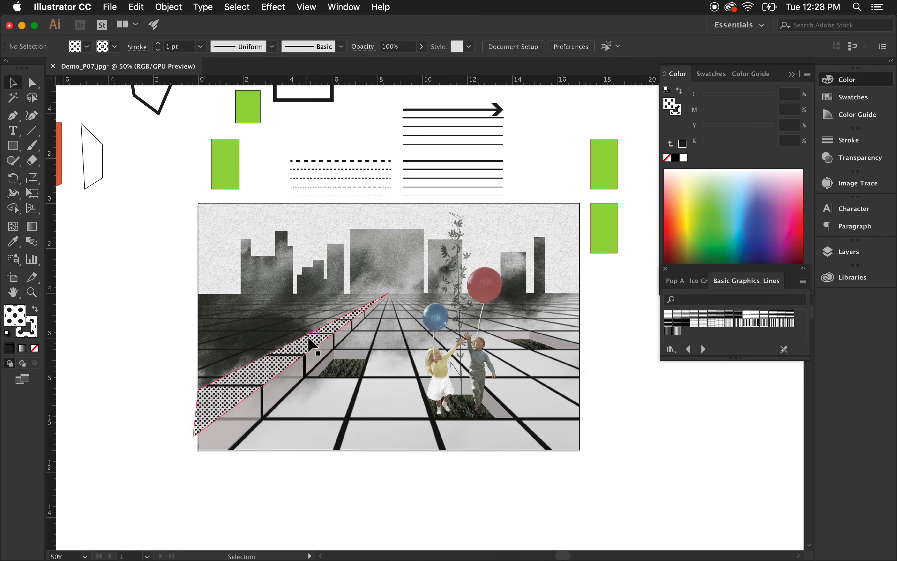
Draw four small rectangles beside the collage and fill each with a different Basic Graphics_Lines pattern.
click(12, 145)
drag(632, 427, 676, 465)
click(704, 315)
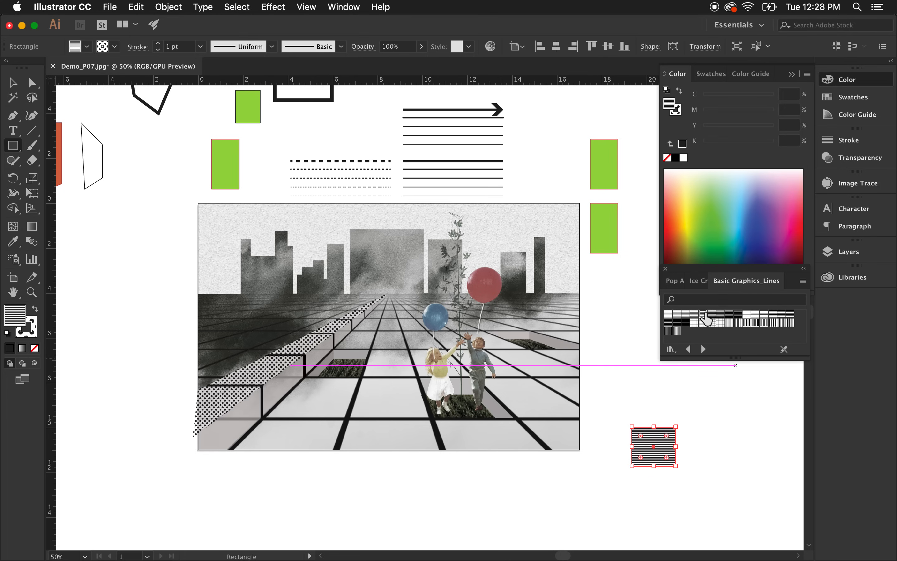
drag(627, 387, 676, 418)
click(677, 314)
drag(609, 330, 639, 368)
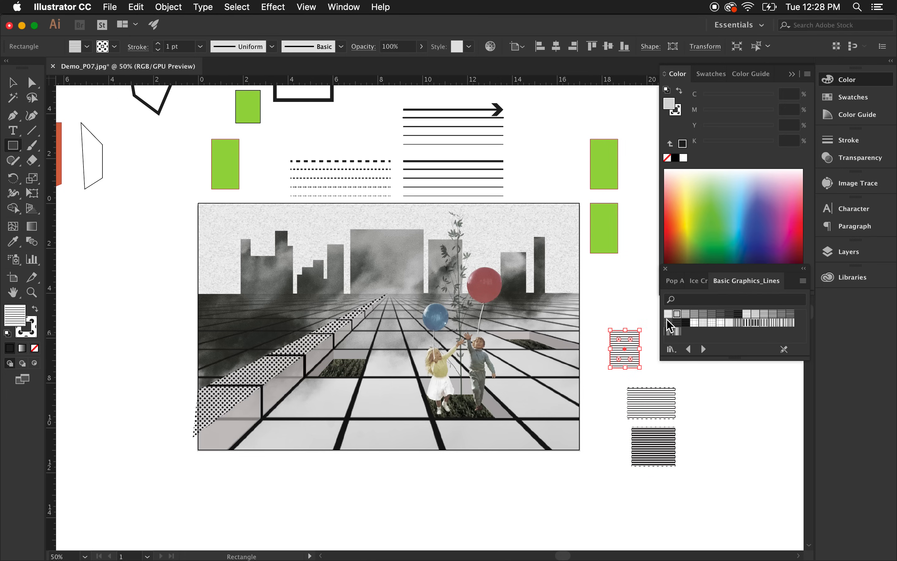
click(668, 315)
drag(697, 396, 722, 436)
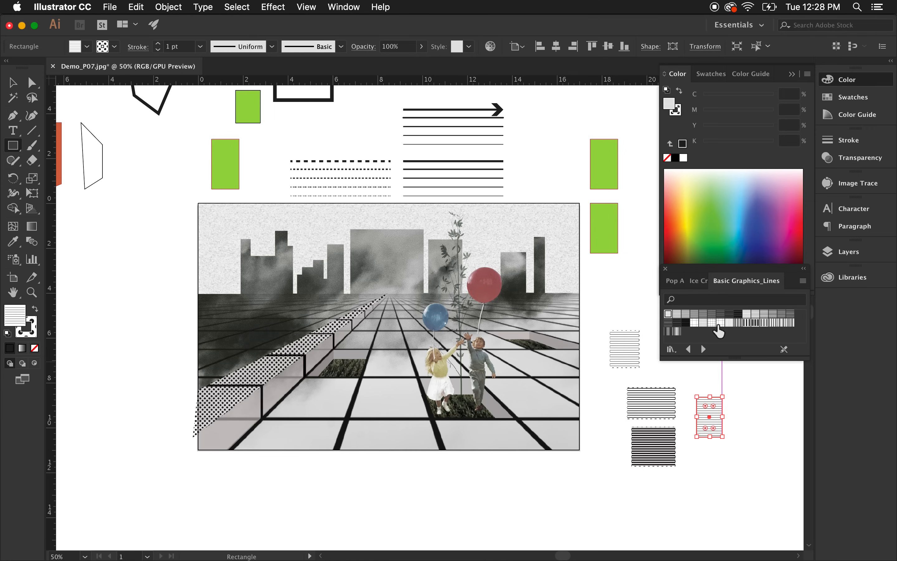
click(712, 323)
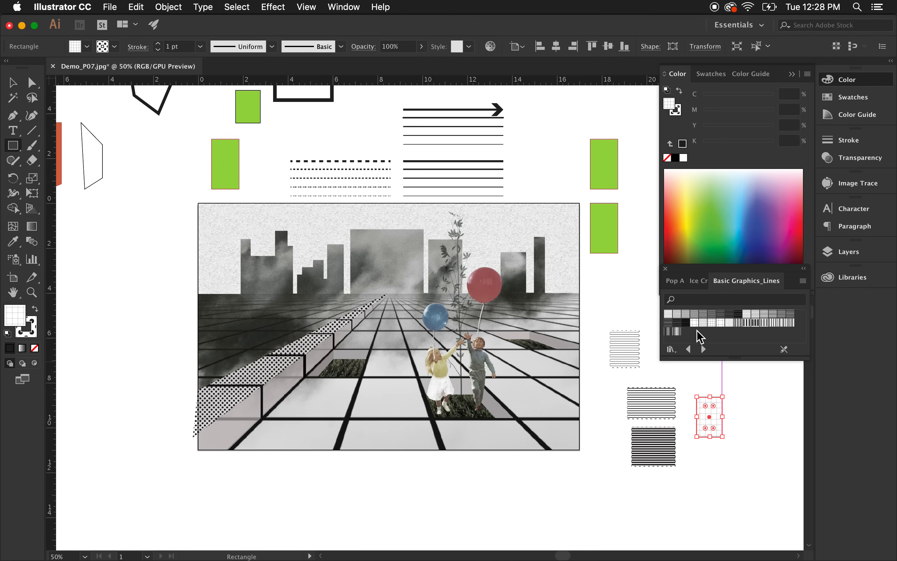
click(692, 325)
Stretch the light line-pattern rectangle wider and taller.
click(12, 82)
click(736, 515)
scroll(675, 374, up, 2)
click(638, 356)
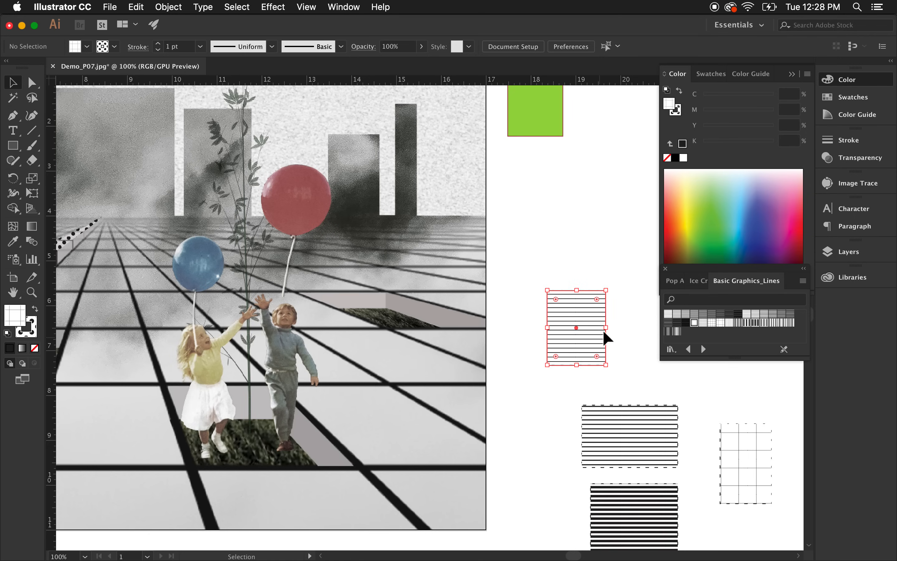
drag(607, 328, 644, 328)
drag(596, 290, 613, 196)
click(514, 314)
Zoom out to review the whole artboard, then open the Layers panel.
scroll(567, 340, down, 2)
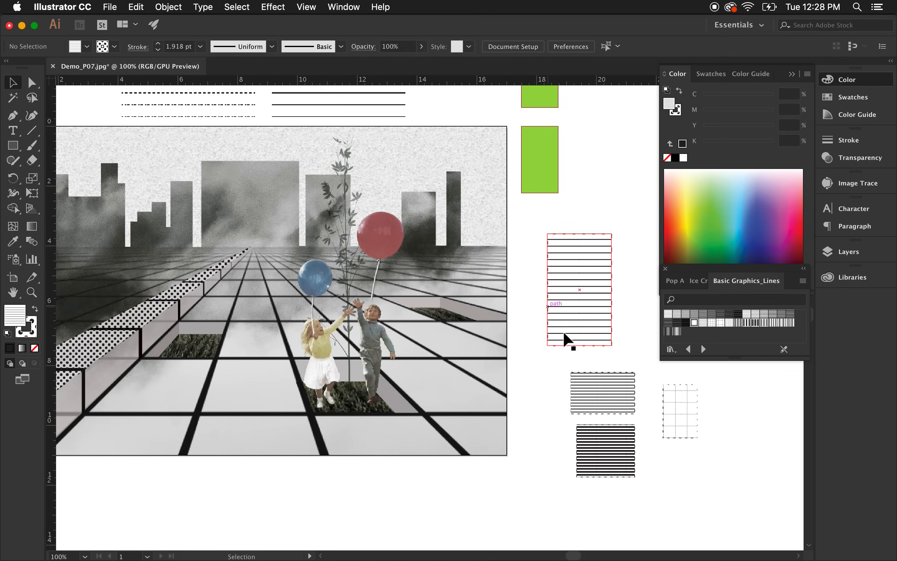
scroll(645, 444, down, 1)
scroll(598, 369, up, 2)
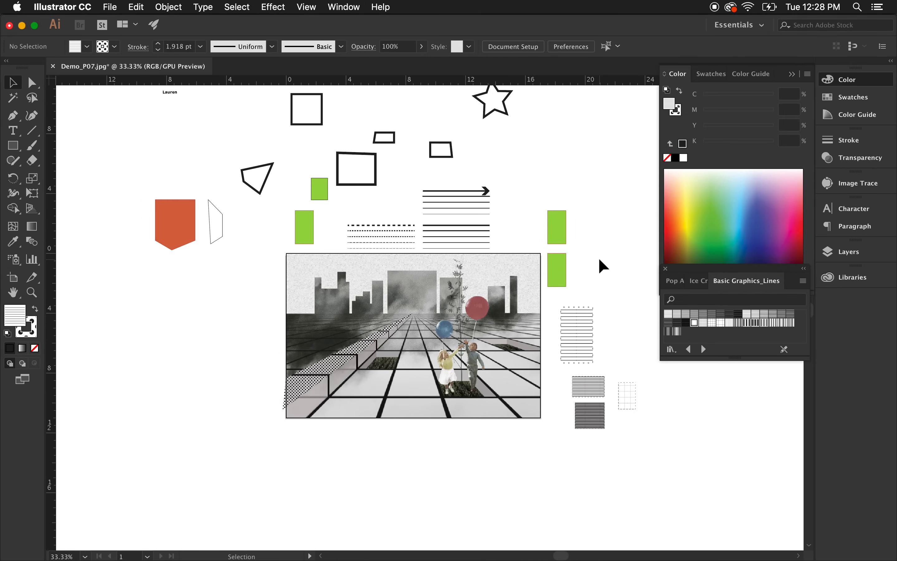
scroll(437, 420, up, 1)
scroll(436, 421, up, 2)
scroll(436, 420, up, 1)
scroll(437, 420, down, 1)
scroll(436, 425, up, 1)
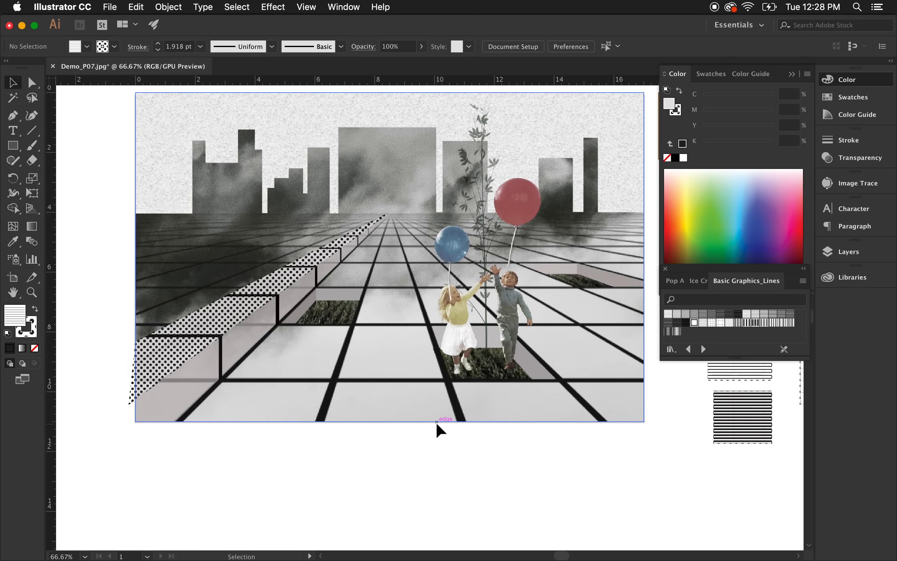
click(793, 74)
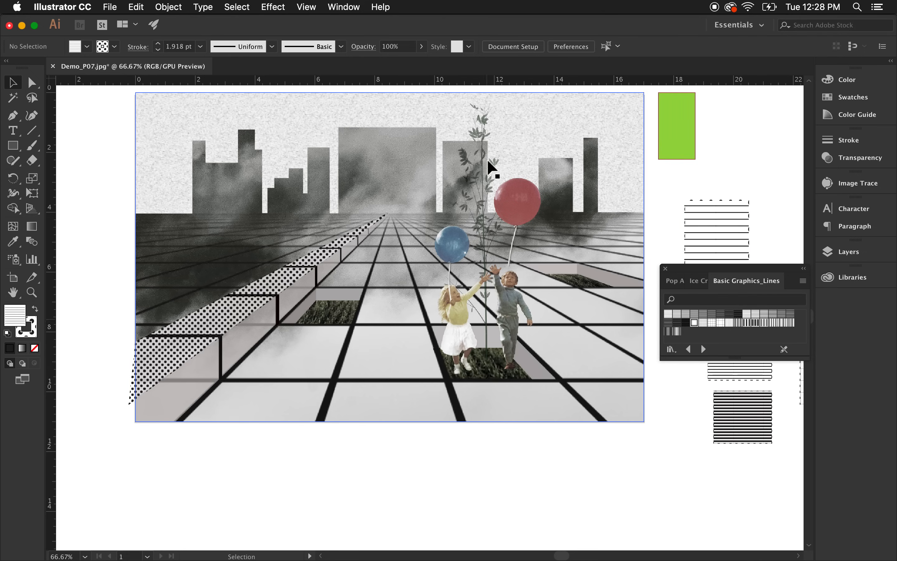
click(852, 255)
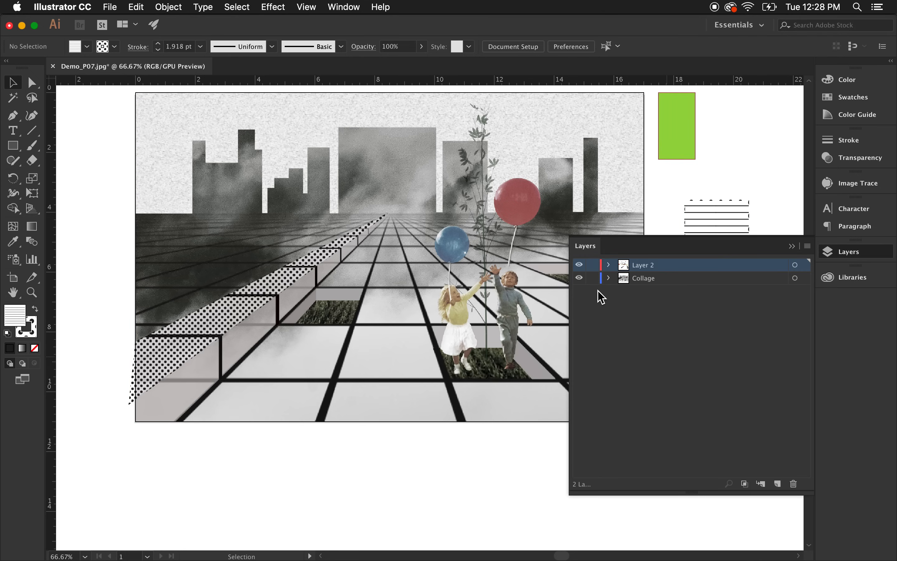
Hide the Collage layer so only the drawn shapes show, then collapse the Layers panel.
click(579, 278)
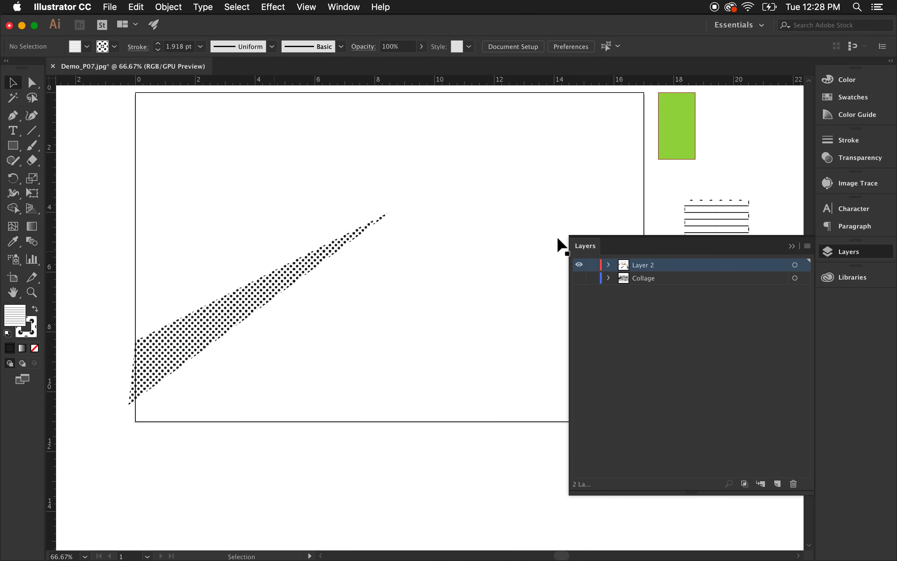
click(662, 340)
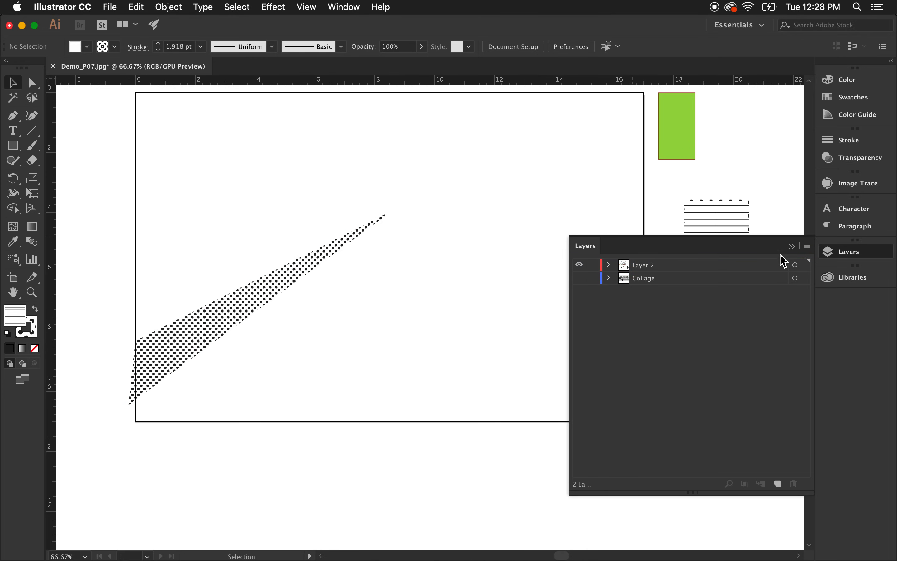
click(790, 247)
click(110, 8)
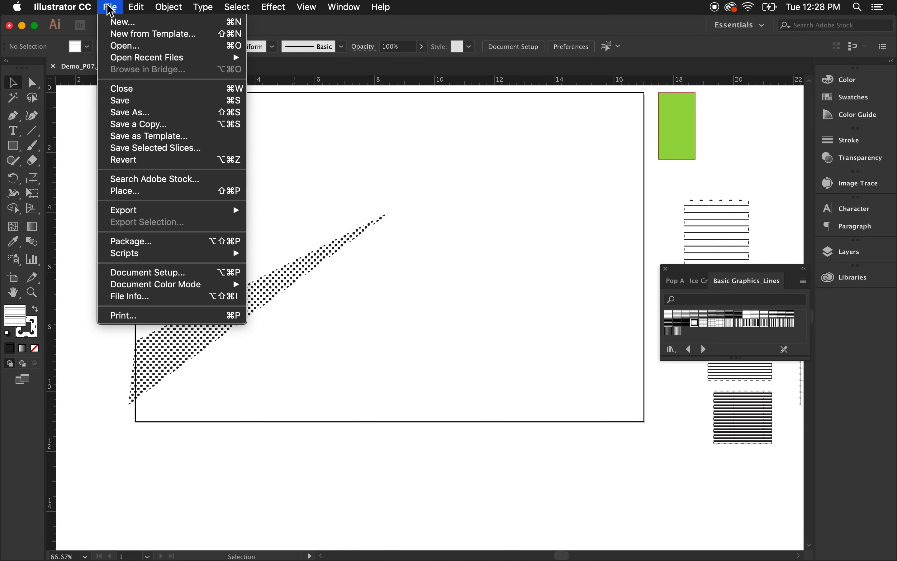
click(167, 126)
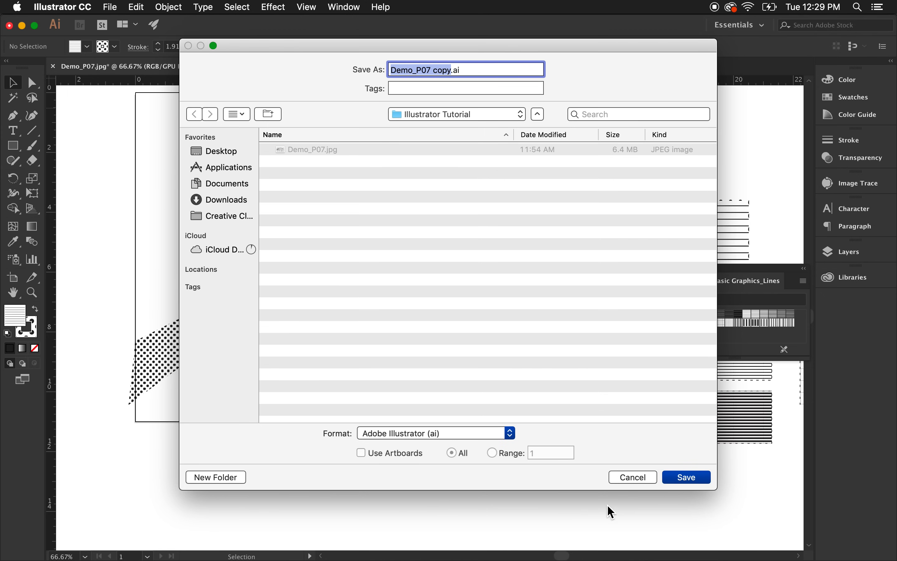
click(633, 477)
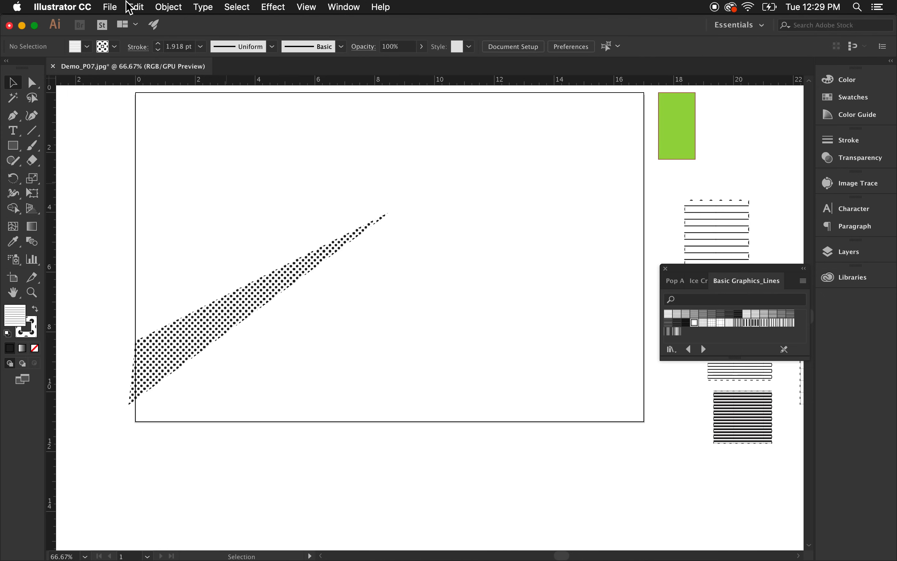
Save the document as Demo_P07.ai in Adobe Illustrator format in the Illustrator Tutorial folder.
click(111, 8)
click(144, 112)
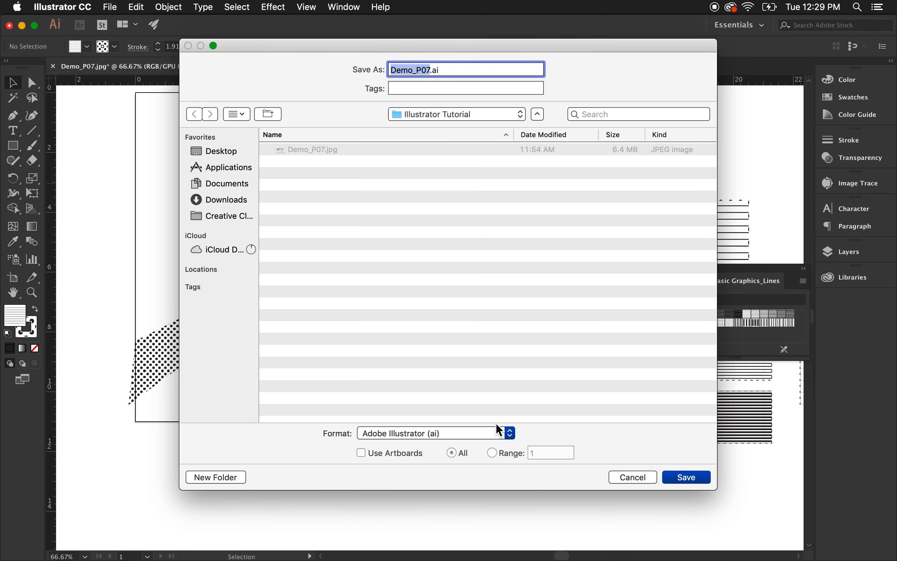
click(691, 480)
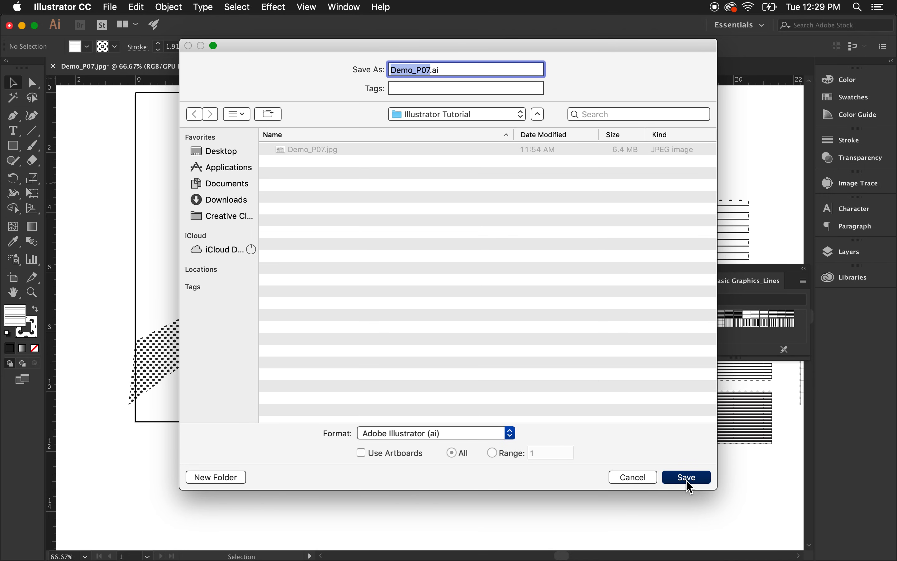
click(597, 467)
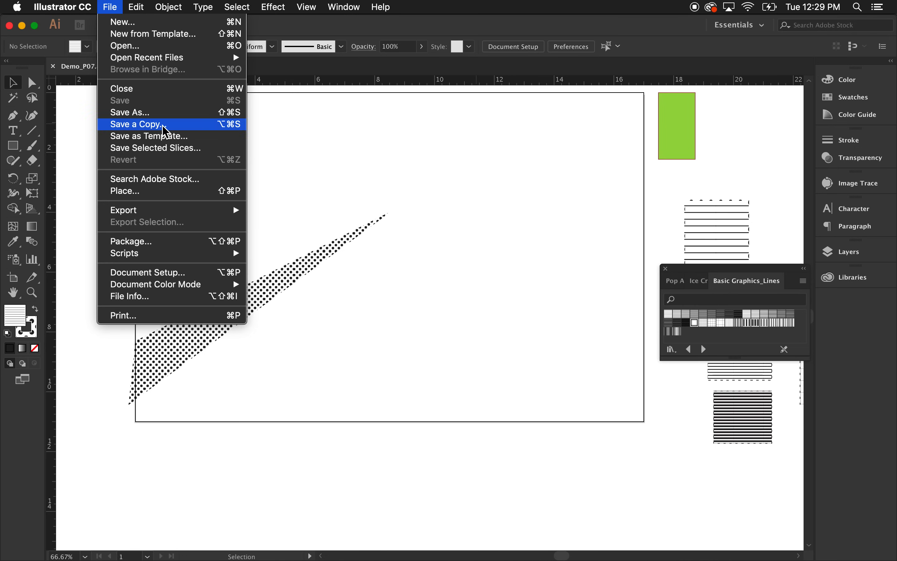
Save a copy as Adobe PDF, renaming it with the author's surname followed by _P08.pdf.
click(165, 125)
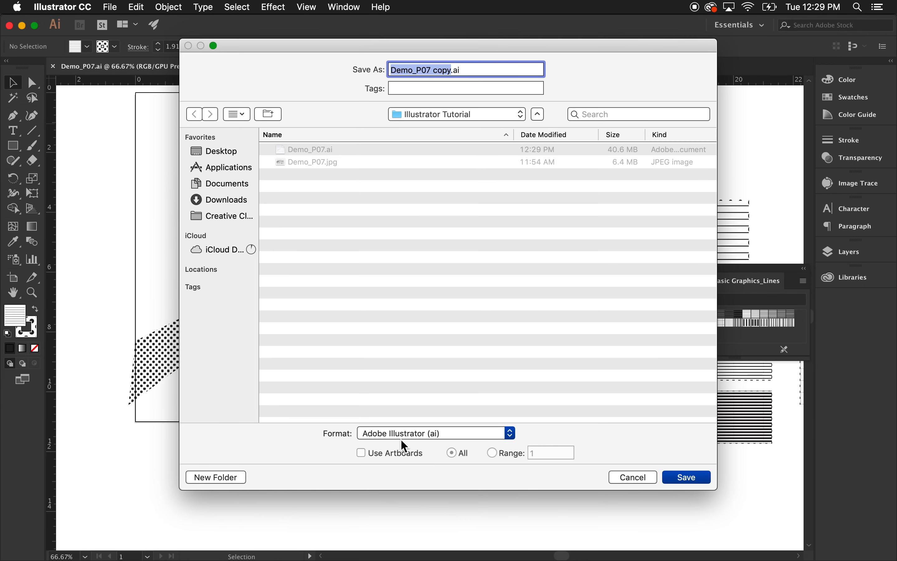
click(409, 437)
click(426, 469)
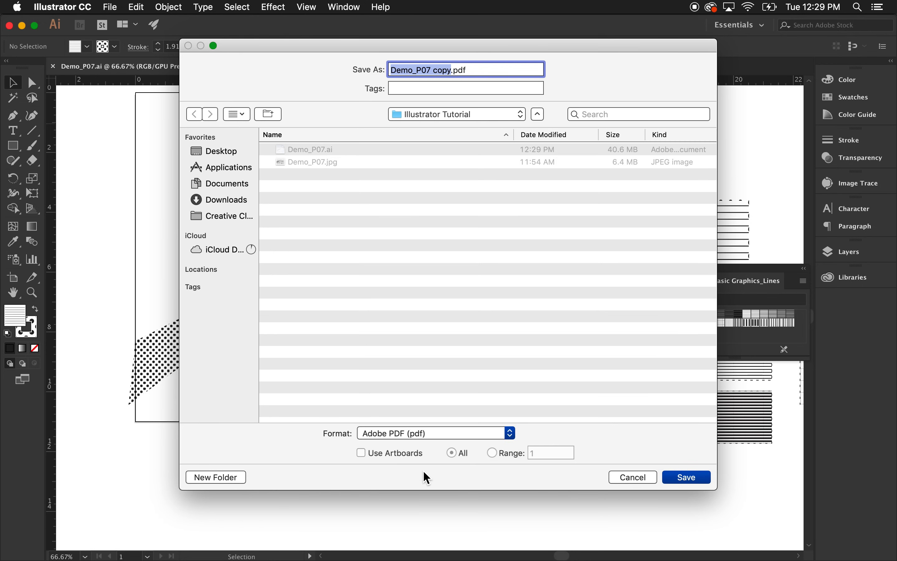
drag(414, 71, 395, 70)
key(BackSpace)
text(Whitehurst)
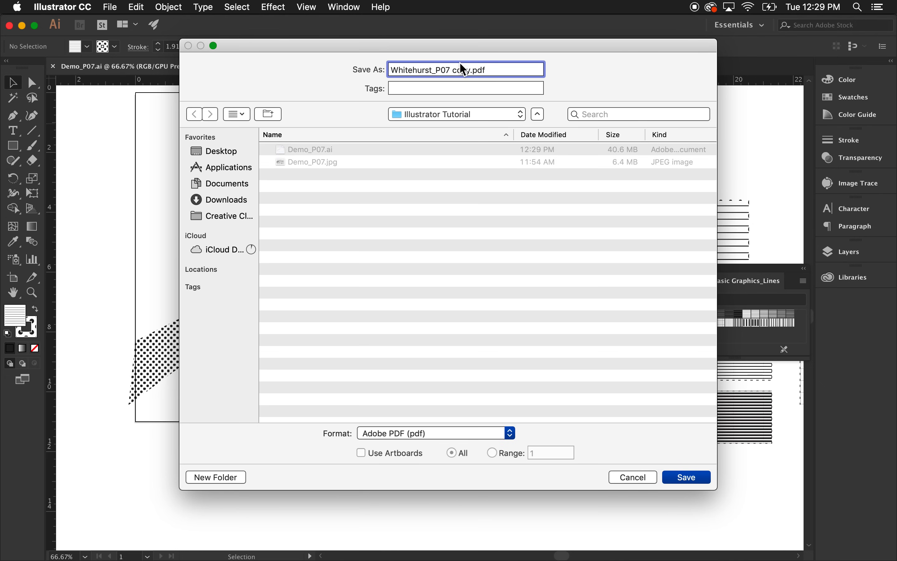
drag(471, 70, 456, 71)
text(8)
click(694, 479)
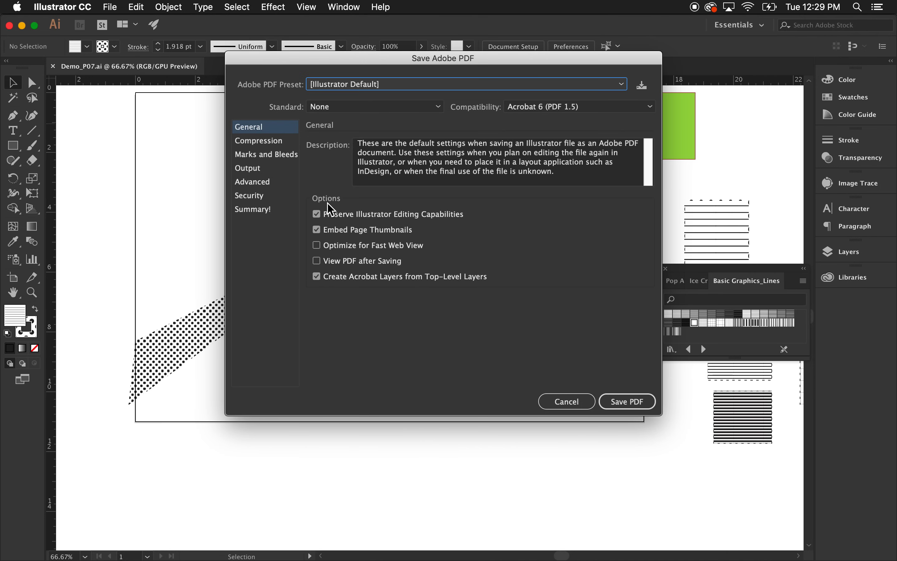
Turn off Preserve Illustrator Editing Capabilities, Embed Page Thumbnails and Acrobat layers, then save the PDF and accept the warning.
click(318, 216)
click(343, 230)
click(349, 279)
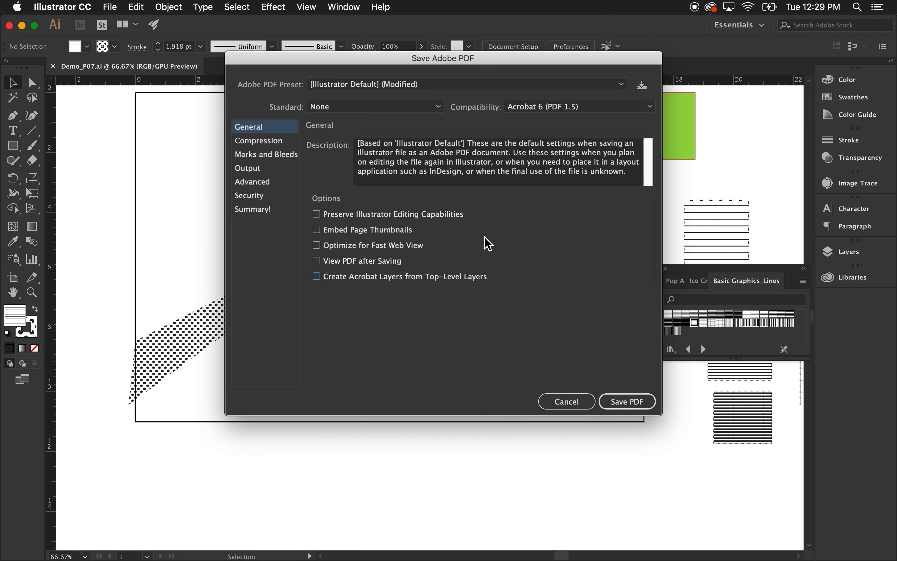
click(630, 401)
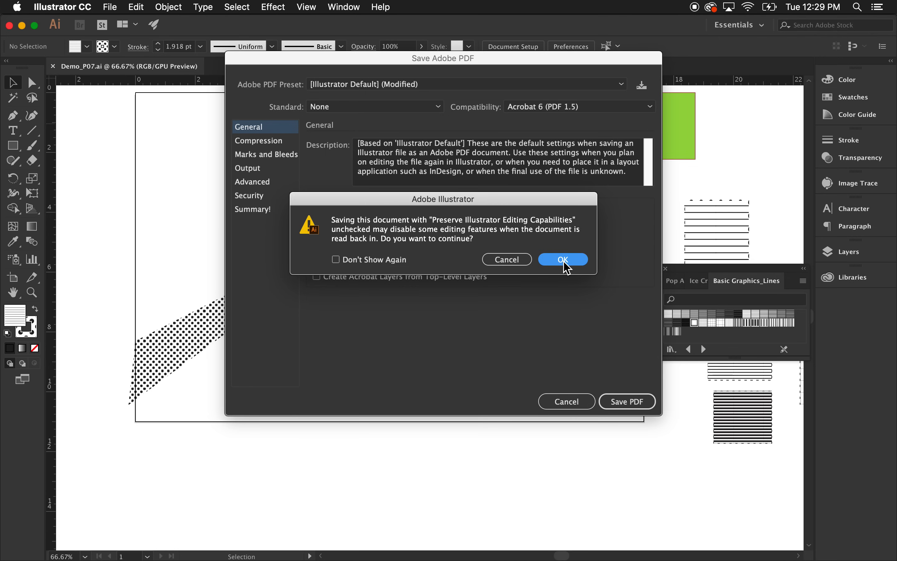
click(565, 261)
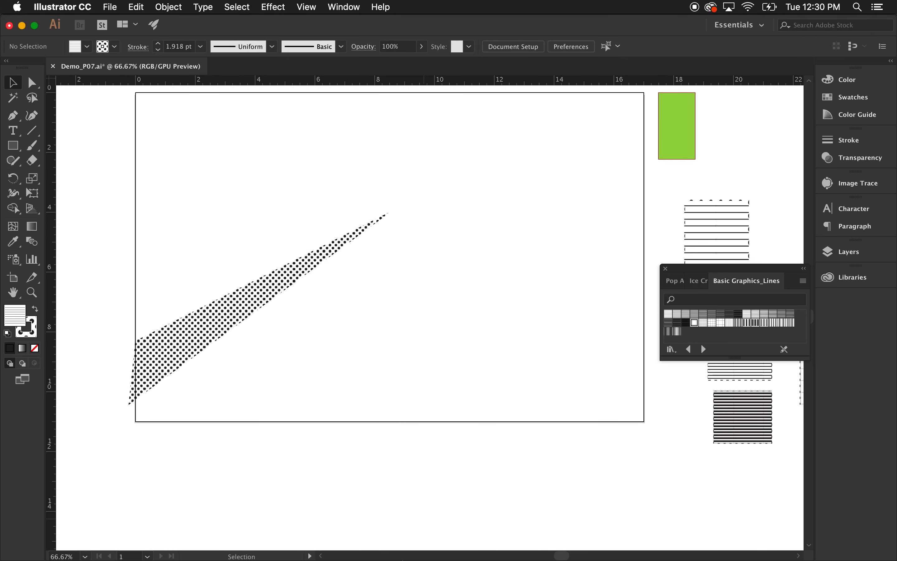
In Finder, browse to the Illustrator Tutorial folder and open the exported _P08 PDF with Adobe Acrobat.
click(40, 539)
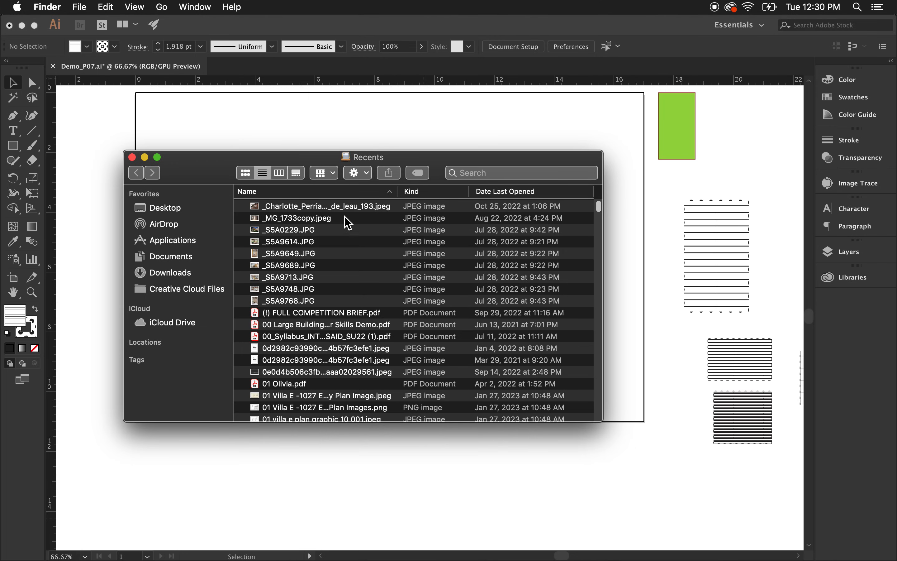
click(177, 209)
drag(204, 174, 303, 249)
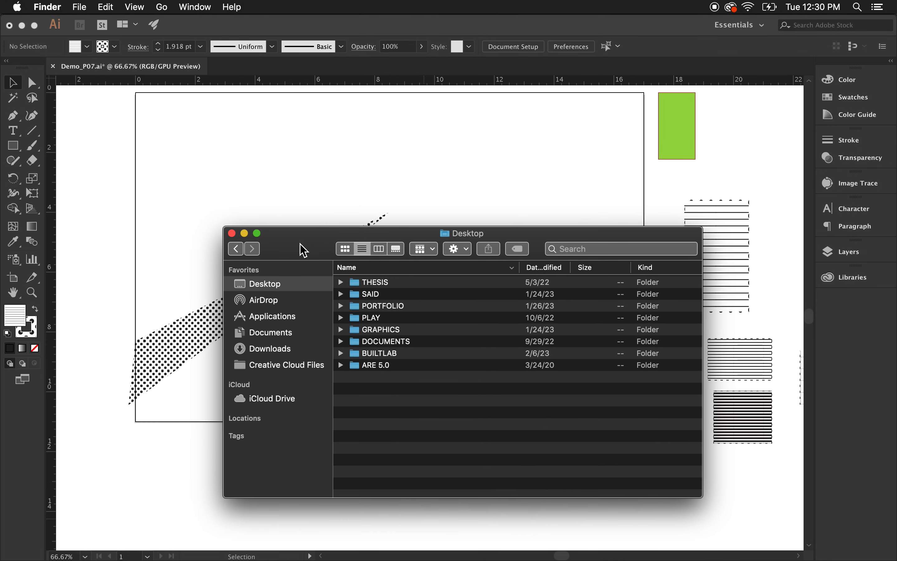
click(393, 295)
key(super+3)
click(513, 301)
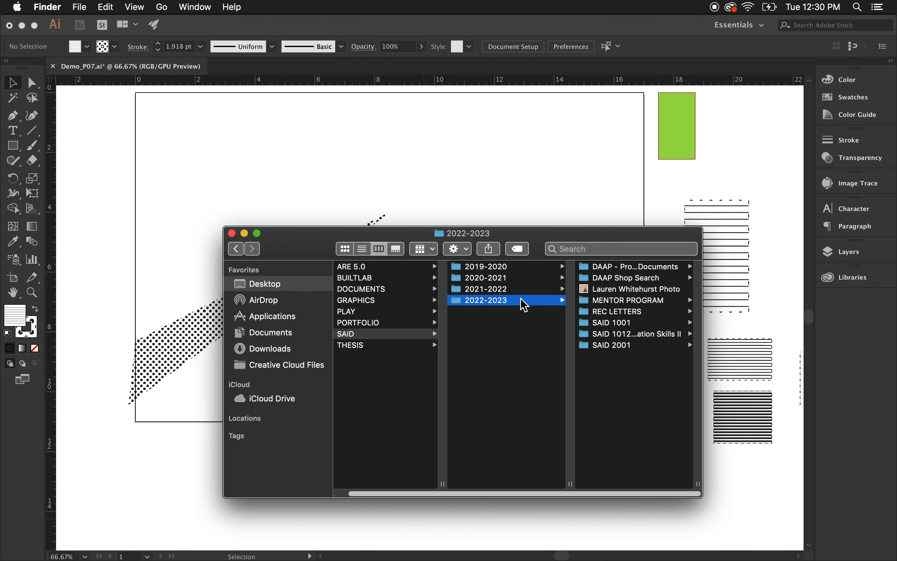
click(662, 335)
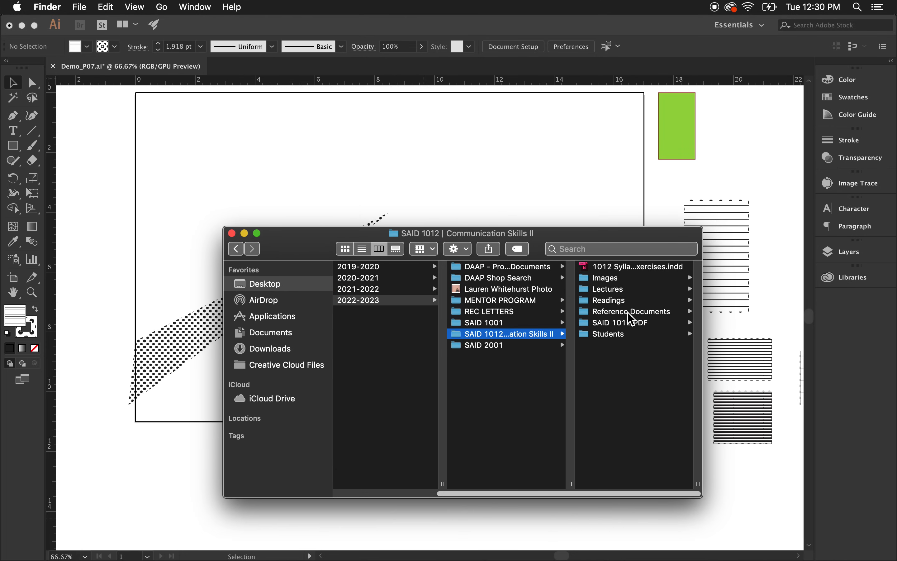
click(614, 290)
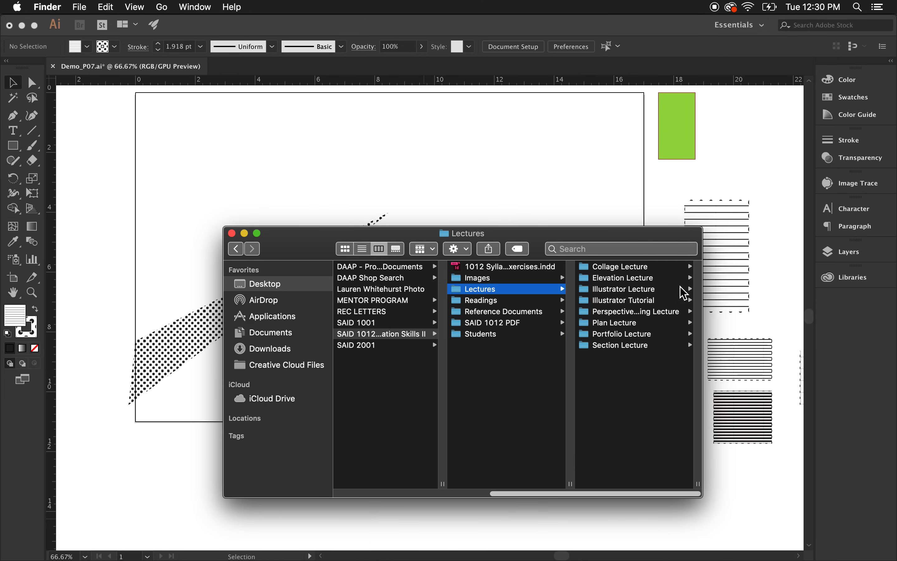
click(618, 301)
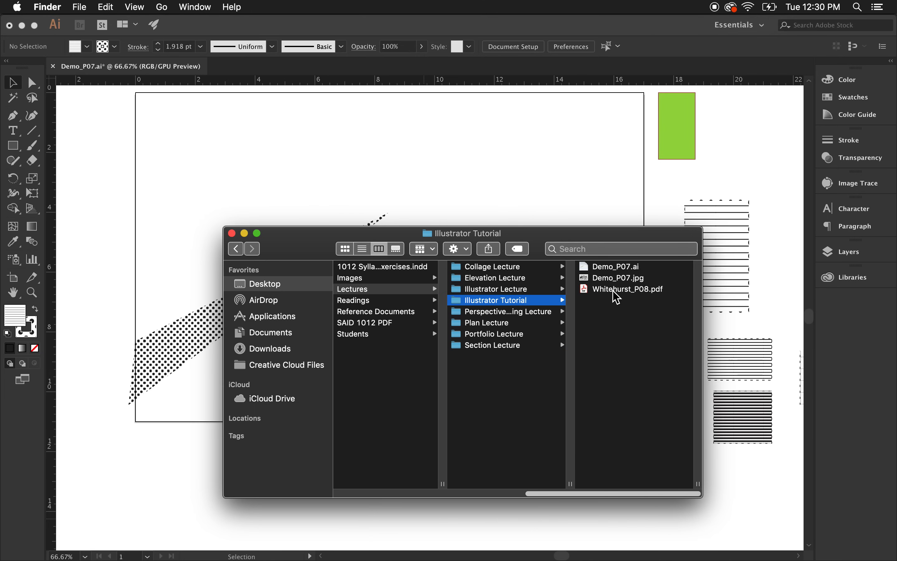
click(602, 293)
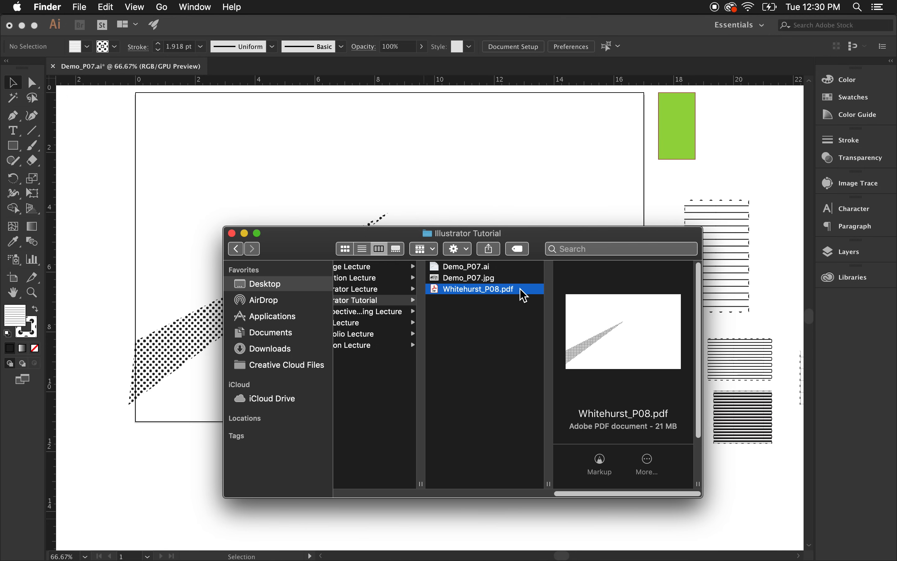
right_click(524, 296)
mouse_move(597, 305)
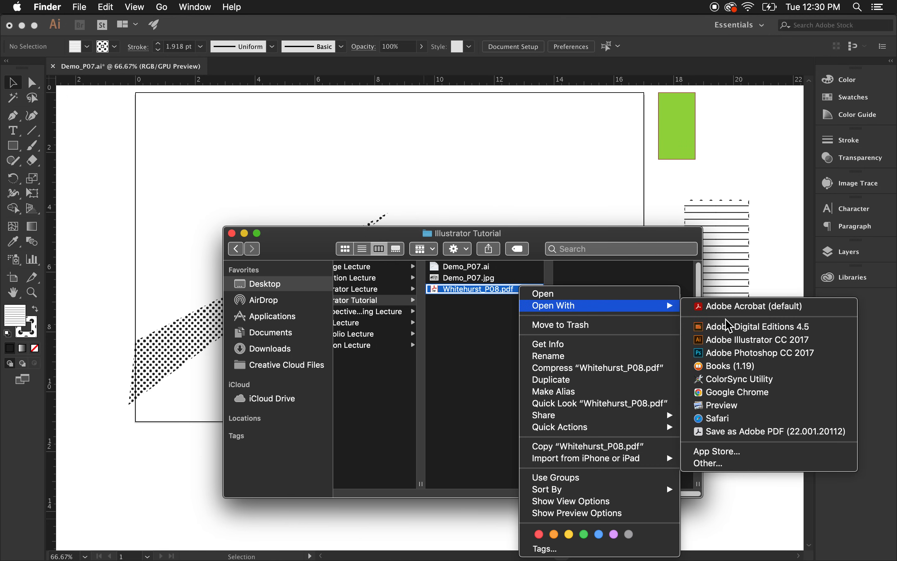
click(732, 306)
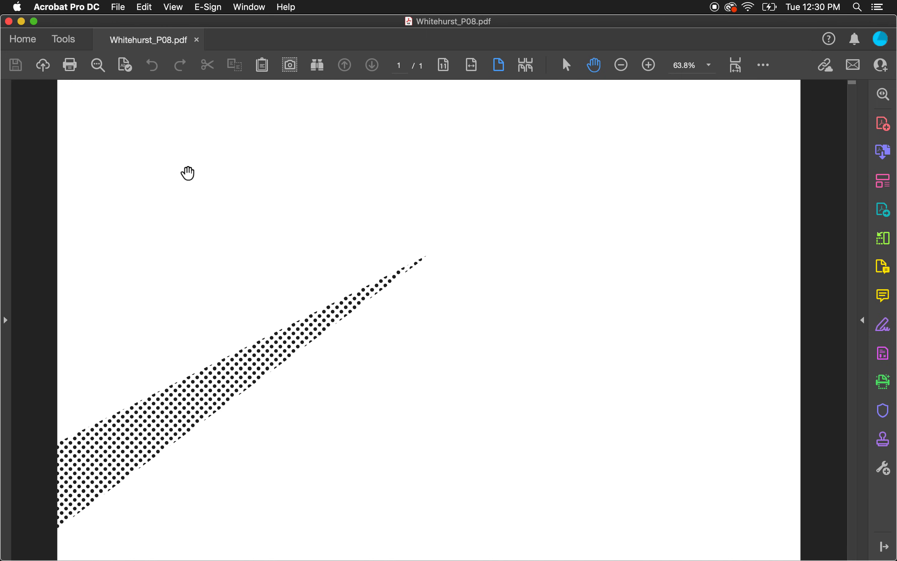
Save a reduced-size version of the PDF into the Illustrator Tutorial folder, replacing the existing file.
click(118, 7)
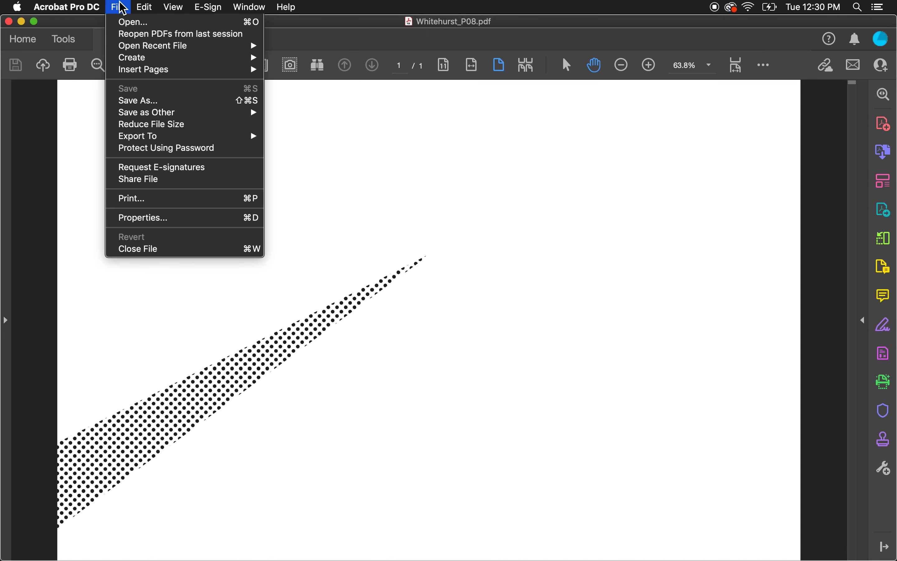
click(165, 126)
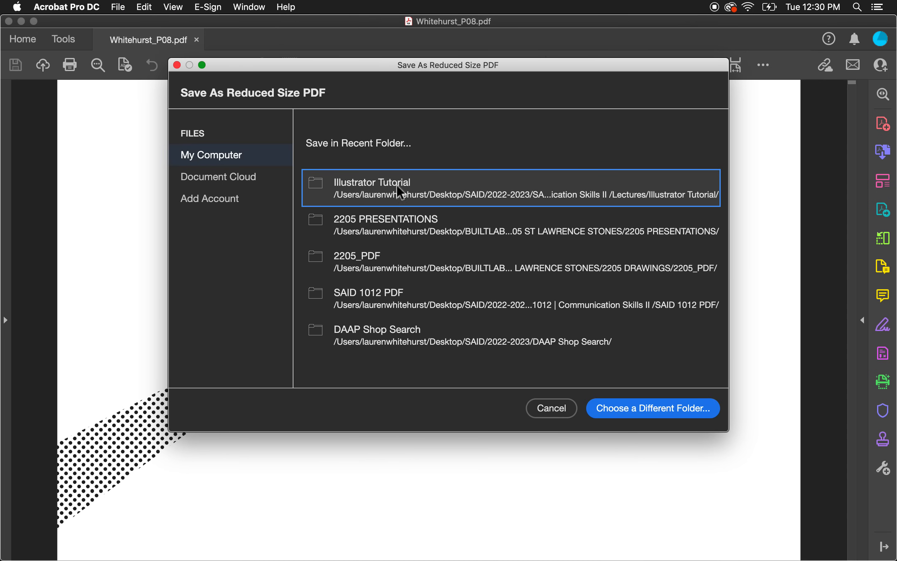
click(445, 192)
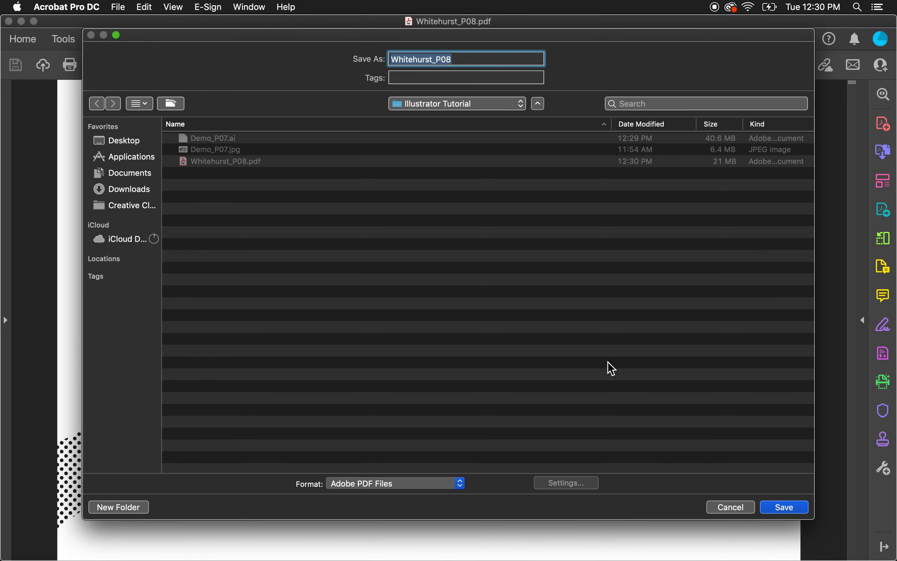
click(795, 514)
click(539, 118)
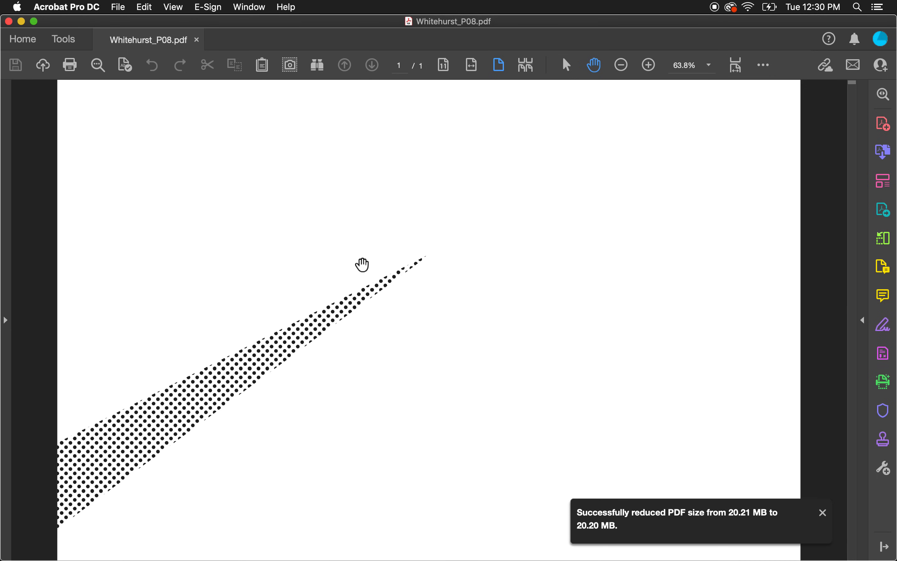
Run Optimized PDF with Custom settings of 150 ppi image downsampling and save it over the same file.
click(119, 9)
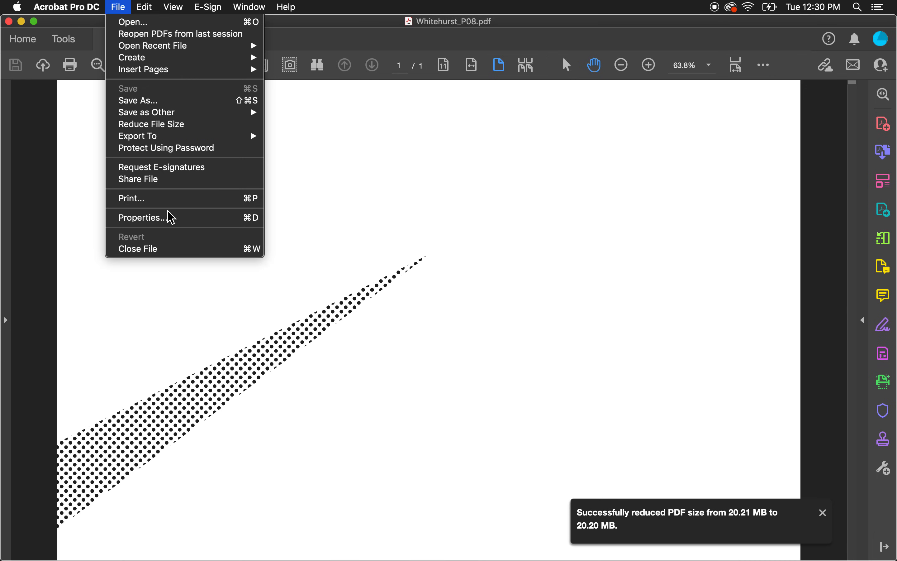
mouse_move(174, 115)
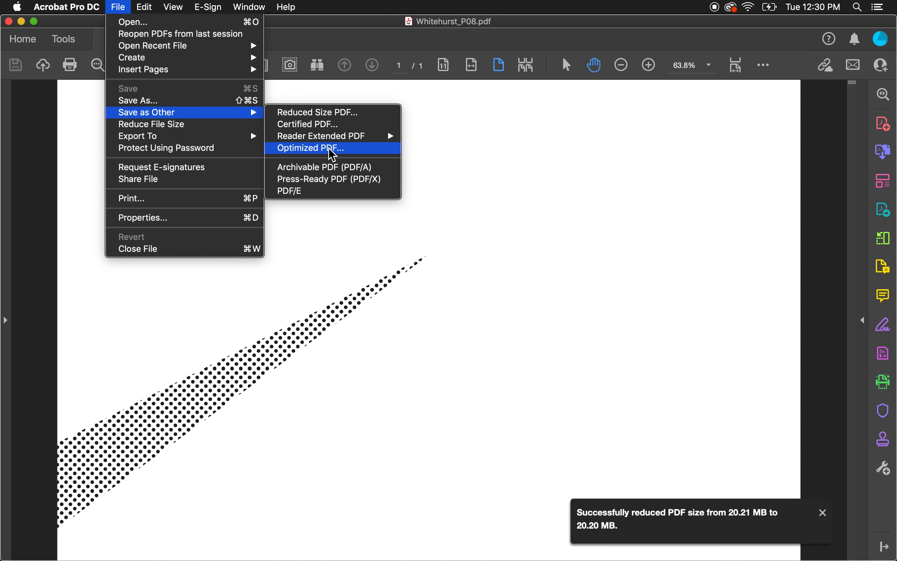
click(334, 151)
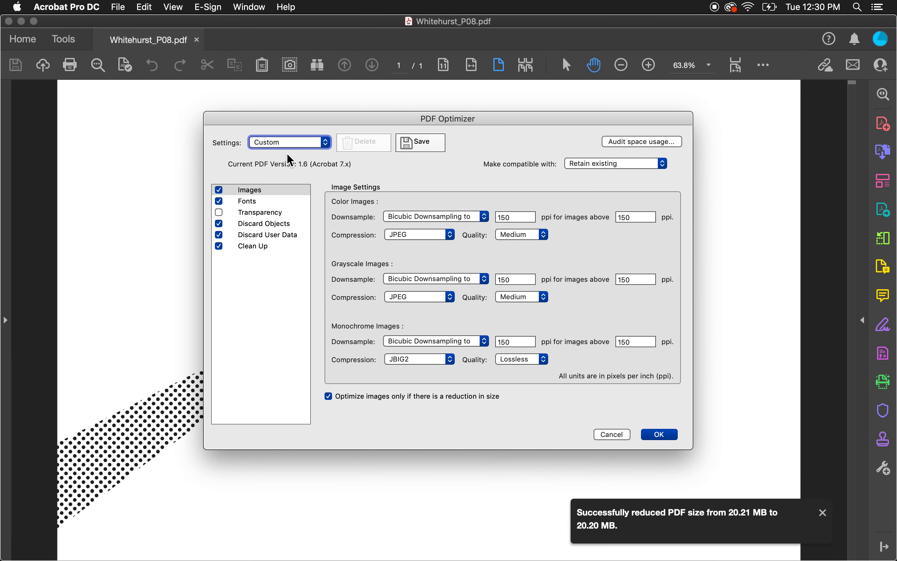
click(274, 191)
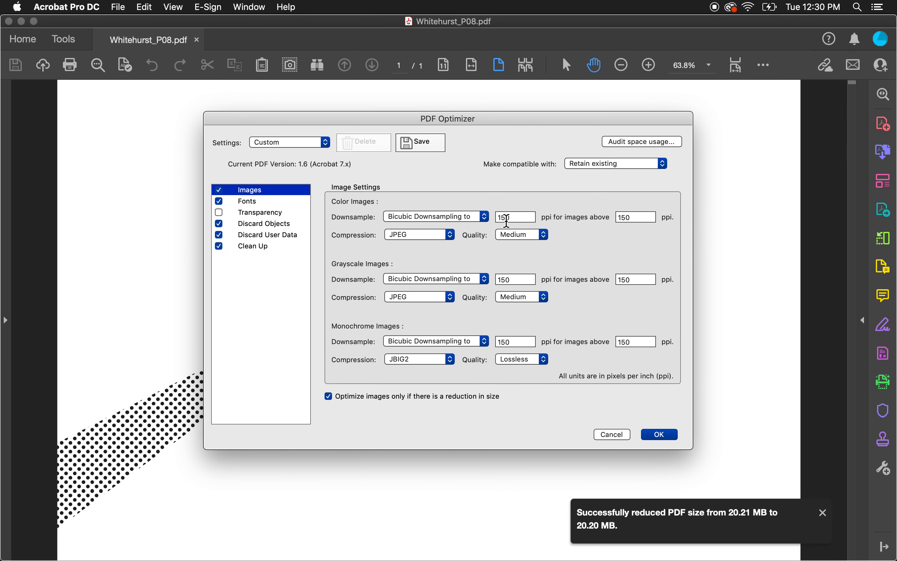
click(519, 219)
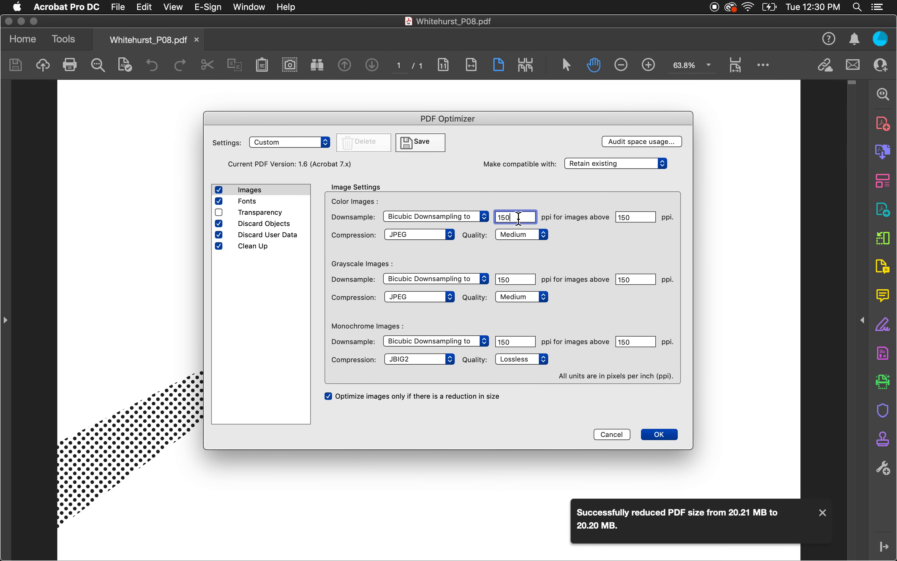
click(644, 217)
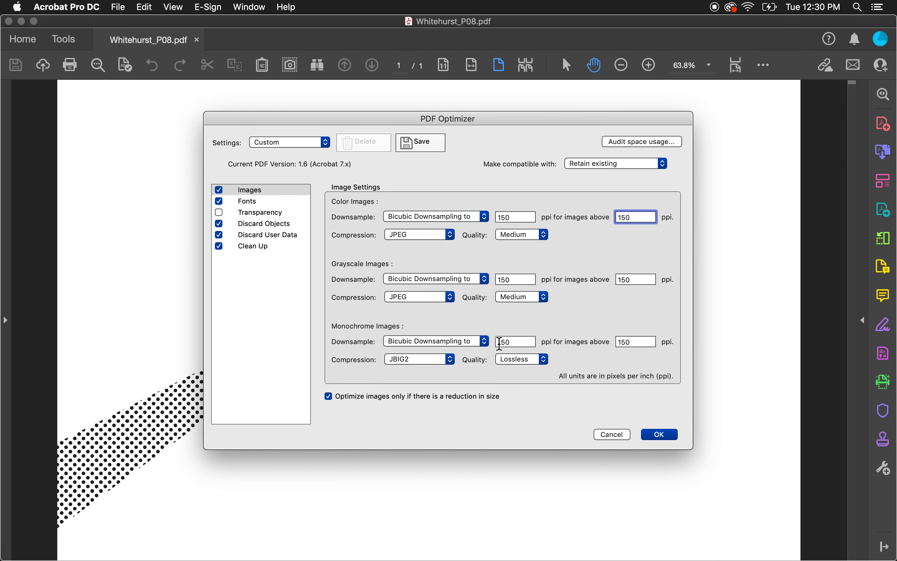
click(663, 441)
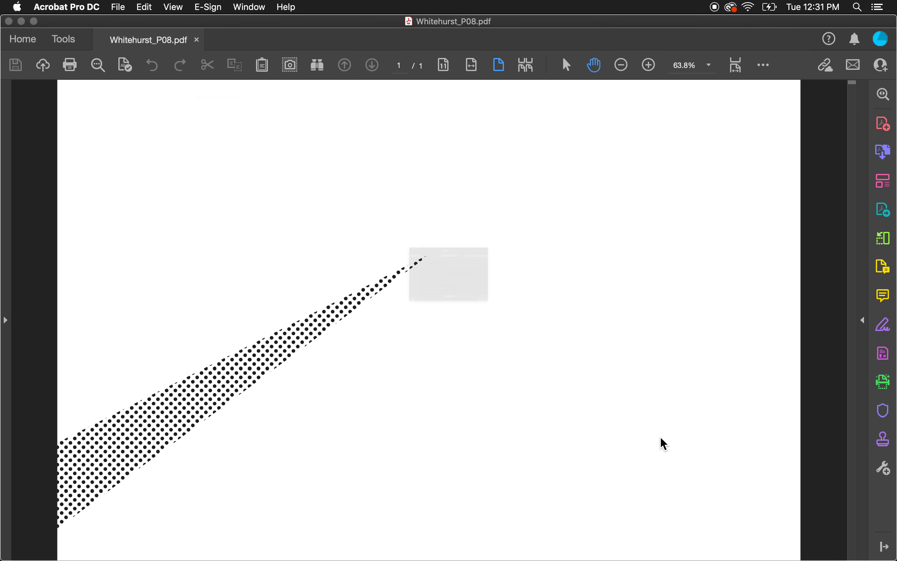
click(790, 508)
click(554, 119)
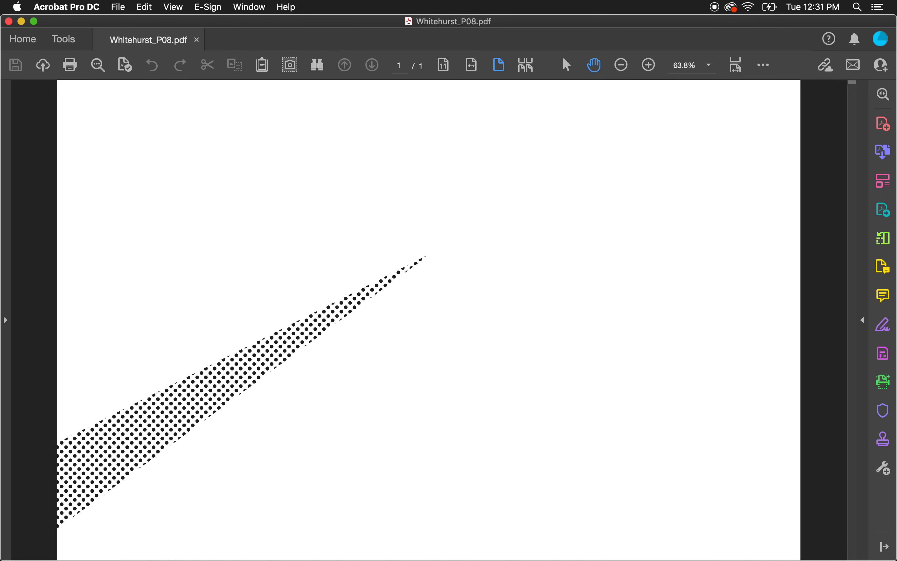
mouse_move(470, 559)
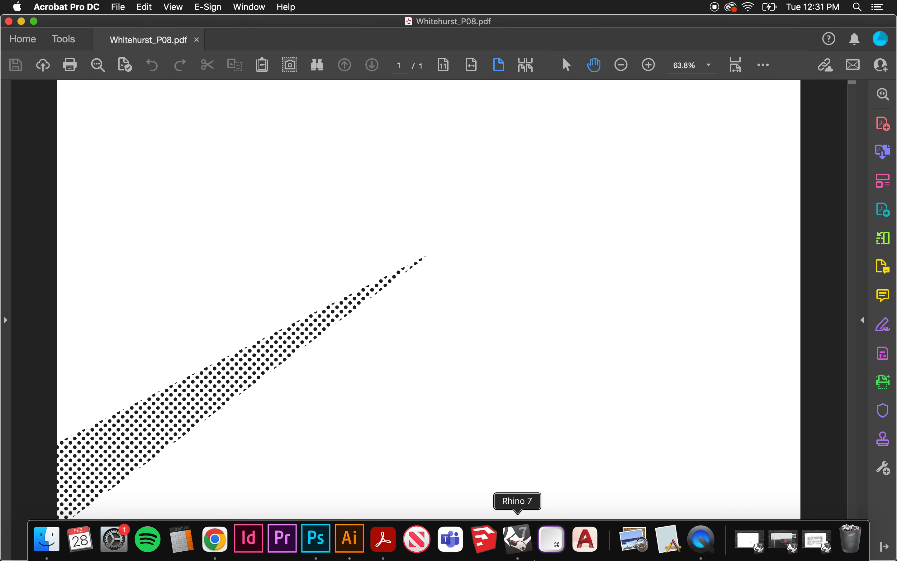
click(701, 538)
click(72, 8)
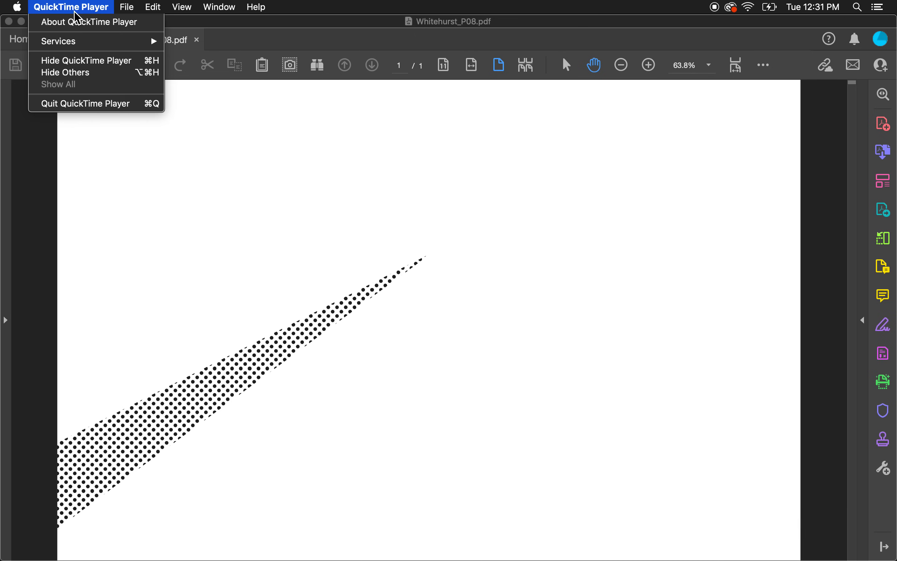
click(92, 105)
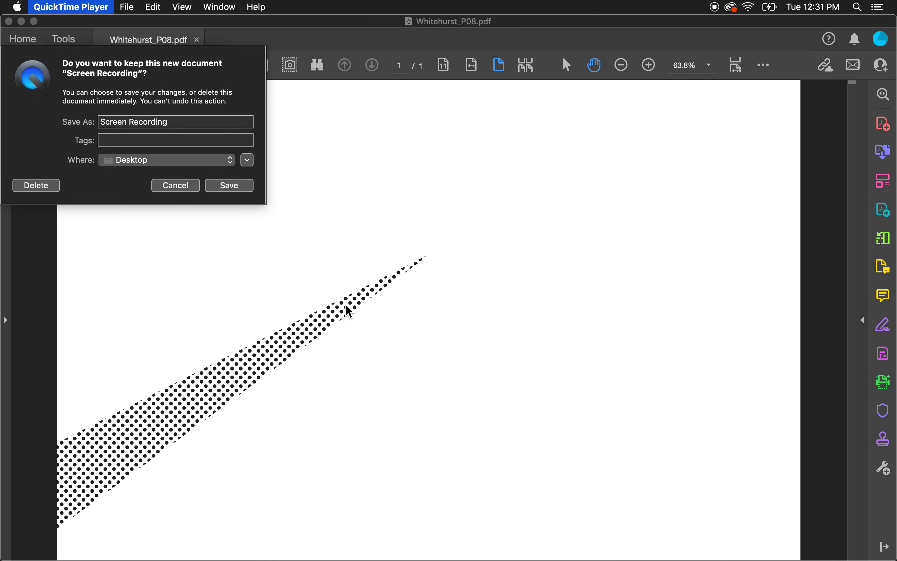